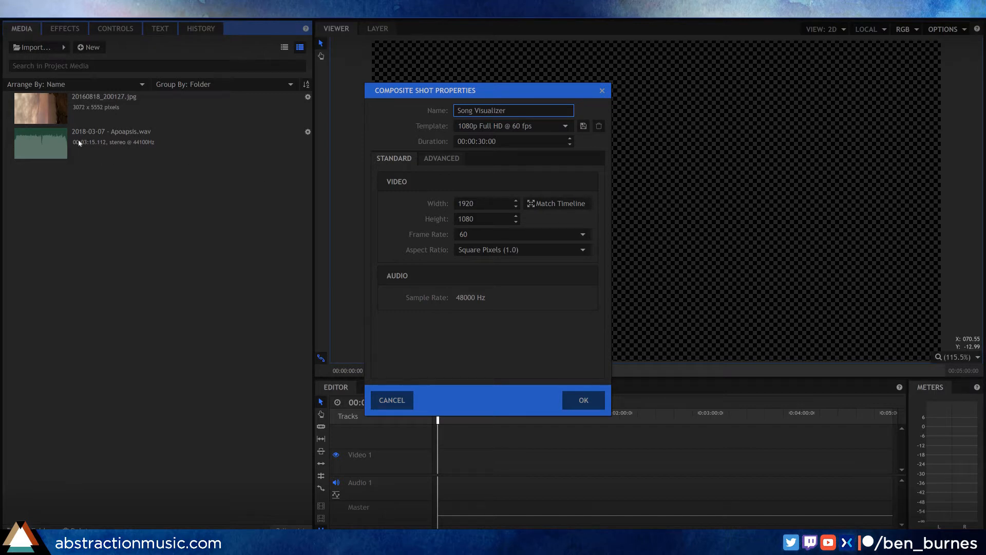
Step: Set the Song Visualizer composite shot's duration to 00:03:16:00 and create the shot
{"action": "key", "text": "Tab"}
{"action": "left_click", "coordinate": [487, 142]}
{"action": "key", "text": "Left"}
{"action": "key", "text": "BackSpace"}
{"action": "type", "text": "3"}
{"action": "key", "text": "Delete"}
{"action": "type", "text": "16"}
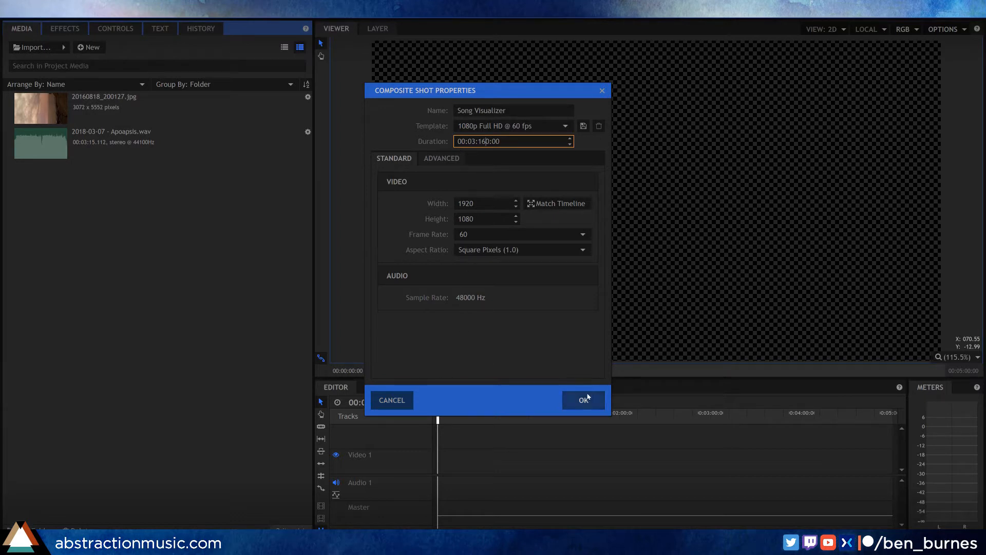
{"action": "key", "text": "Delete"}
{"action": "left_click", "coordinate": [583, 399]}
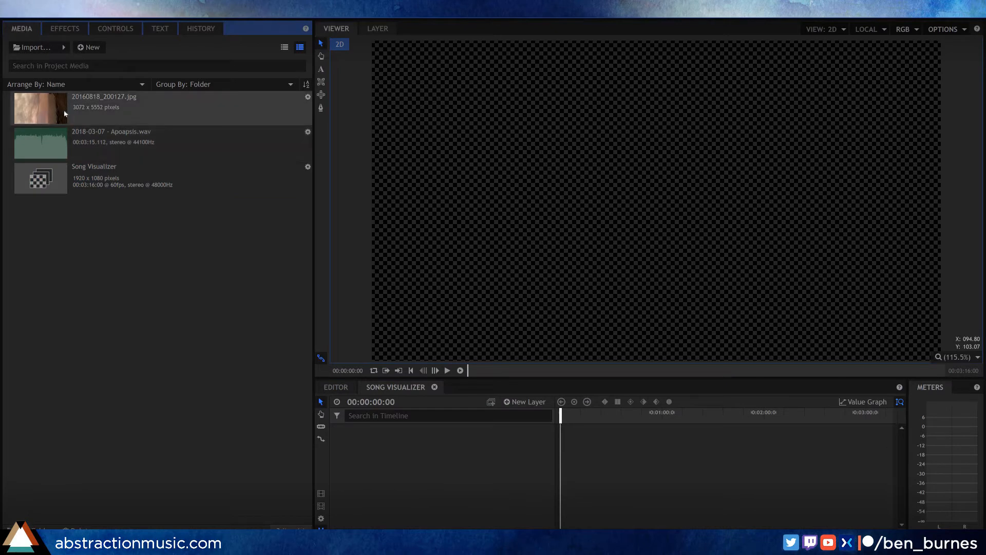
Step: Add the image 20160818_200127.jpg to the Song Visualizer timeline and rename its layer Background
{"action": "left_click_drag", "start_coordinate": [49, 105], "coordinate": [583, 440]}
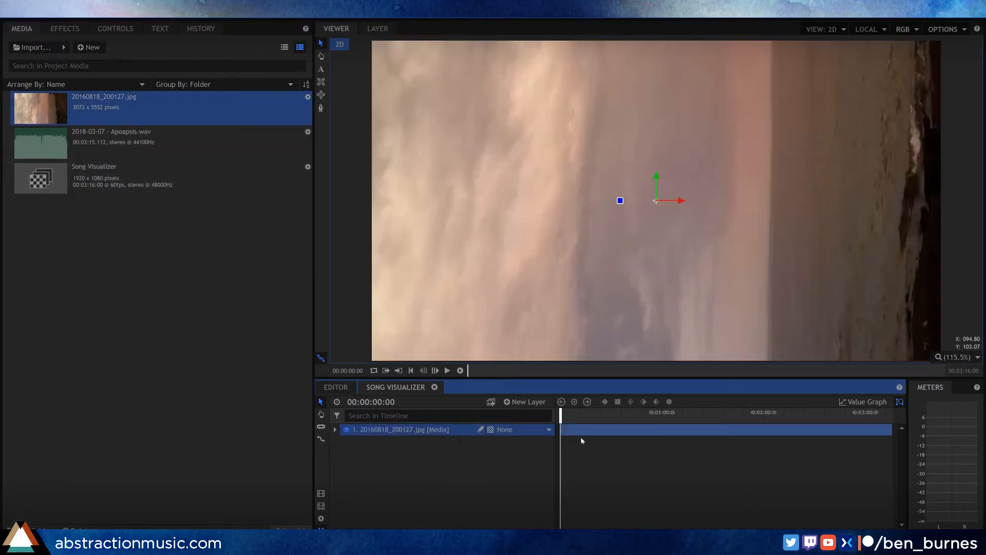
{"action": "double_click", "coordinate": [372, 431]}
{"action": "type", "text": "Background"}
{"action": "key", "text": "Return"}
Step: Rotate the Background photo upright to landscape orientation and scale it down until it just overfills the frame
{"action": "scroll", "coordinate": [676, 201], "scroll_direction": "down", "scroll_amount": 4}
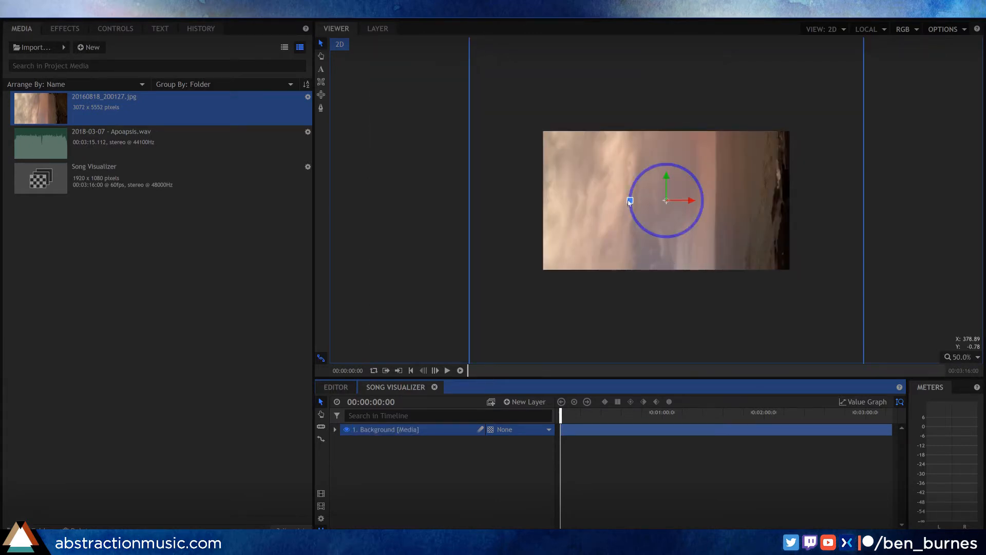
{"action": "left_click_drag", "start_coordinate": [630, 201], "coordinate": [667, 59]}
{"action": "scroll", "coordinate": [685, 108], "scroll_direction": "down", "scroll_amount": 3}
{"action": "left_click_drag", "start_coordinate": [819, 65], "coordinate": [745, 115]}
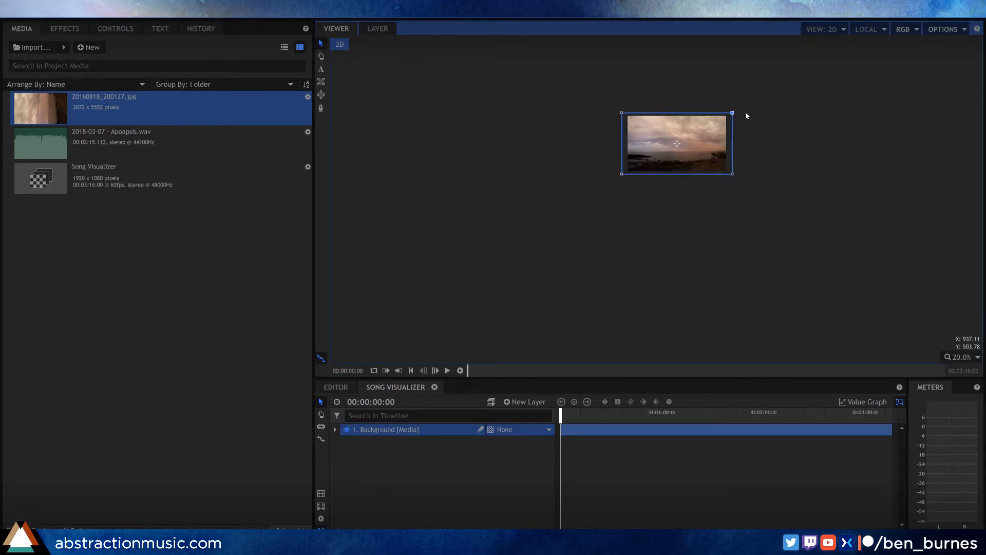
{"action": "scroll", "coordinate": [688, 138], "scroll_direction": "up", "scroll_amount": 4}
{"action": "scroll", "coordinate": [590, 141], "scroll_direction": "up", "scroll_amount": 1}
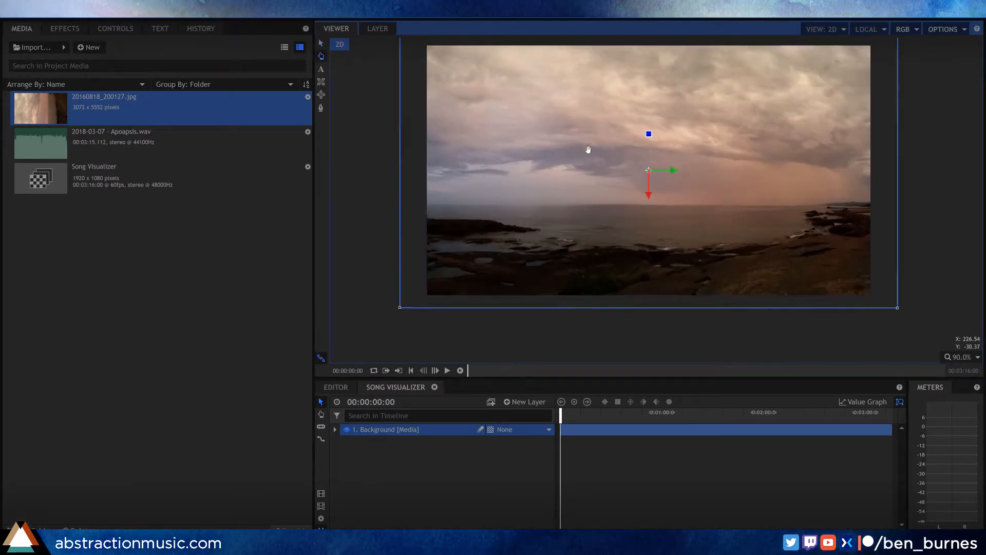
{"action": "left_click_drag", "start_coordinate": [887, 75], "coordinate": [868, 84]}
{"action": "mouse_move", "coordinate": [637, 176]}
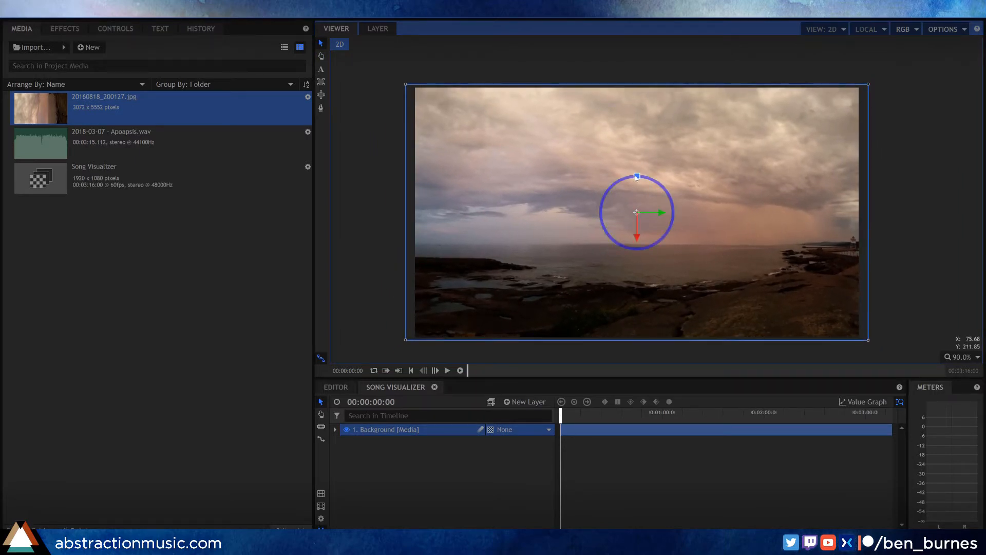
{"action": "left_click_drag", "start_coordinate": [636, 176], "coordinate": [632, 88]}
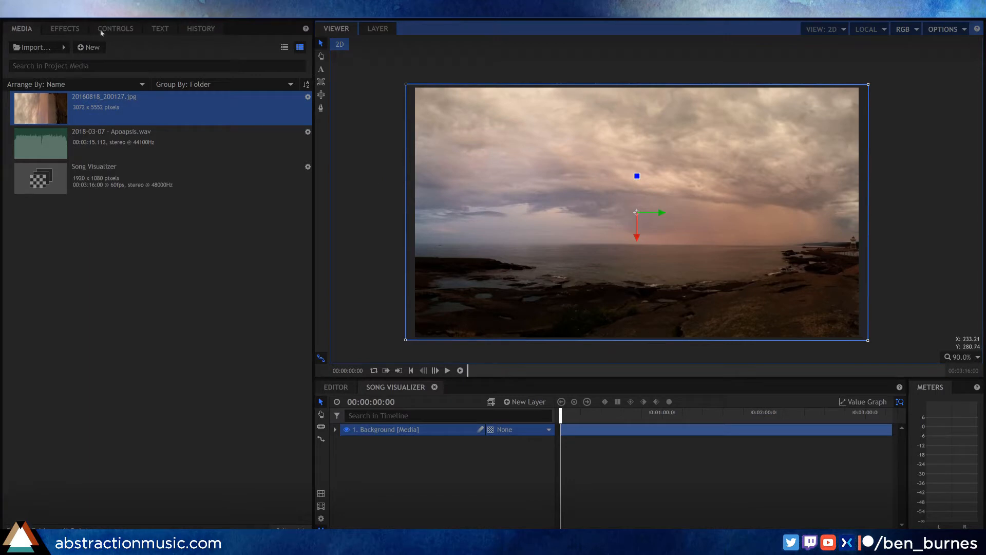
Step: Apply the Color Balance effect to the Background layer and search for Brightness & Contrast to add as well
{"action": "left_click", "coordinate": [65, 28]}
{"action": "left_click", "coordinate": [72, 48]}
{"action": "type", "text": "col"}
{"action": "left_click_drag", "start_coordinate": [48, 126], "coordinate": [415, 451]}
{"action": "left_click_drag", "start_coordinate": [415, 451], "coordinate": [405, 430]}
{"action": "left_click_drag", "start_coordinate": [31, 47], "coordinate": [1, 47]}
{"action": "type", "text": "brig"}
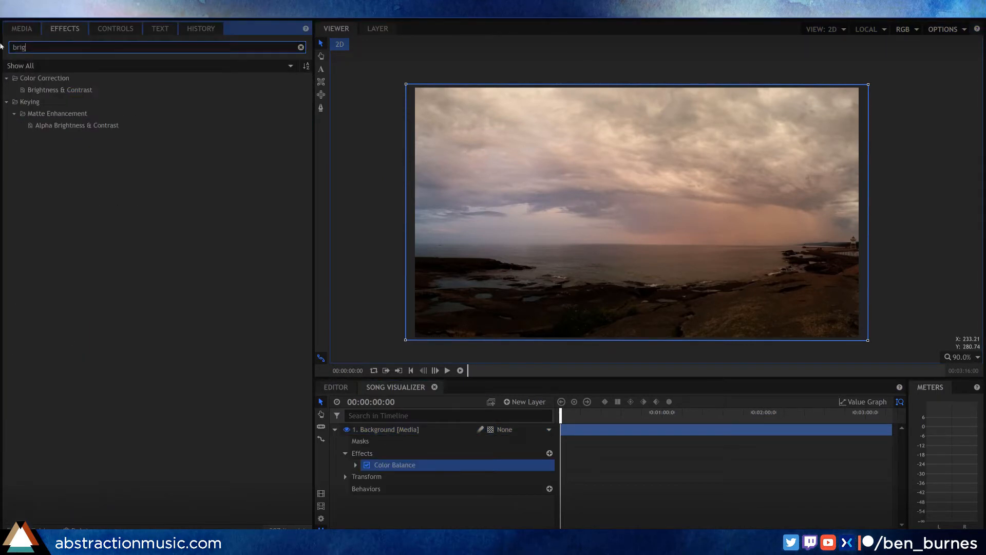
Step: Grade the Background with Color Balance shadows 44/42/56, midtones 14/-12/10, highlights -18/6/4, plus Brightness 4 and Contrast 14
{"action": "left_click_drag", "start_coordinate": [209, 273], "coordinate": [213, 274]}
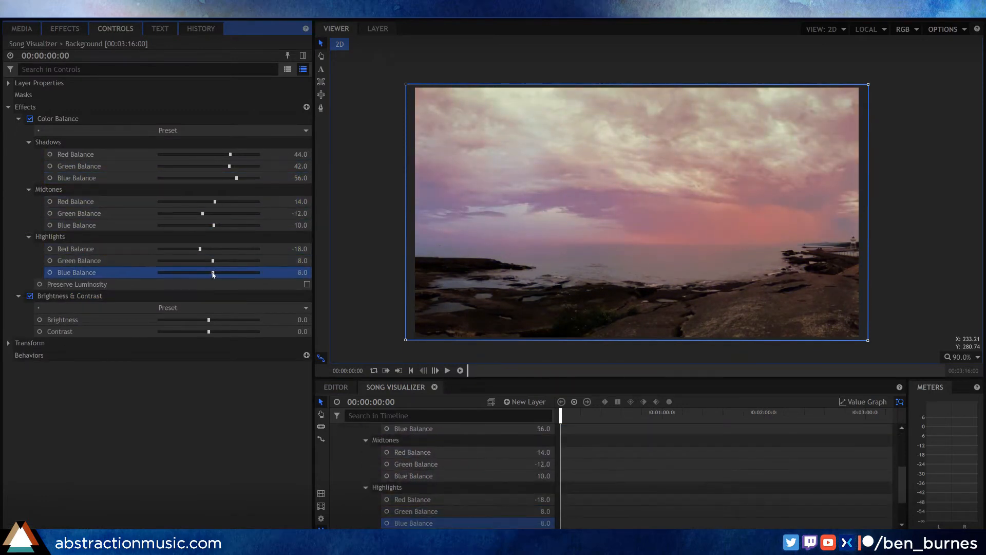
{"action": "left_click_drag", "start_coordinate": [208, 331], "coordinate": [222, 334]}
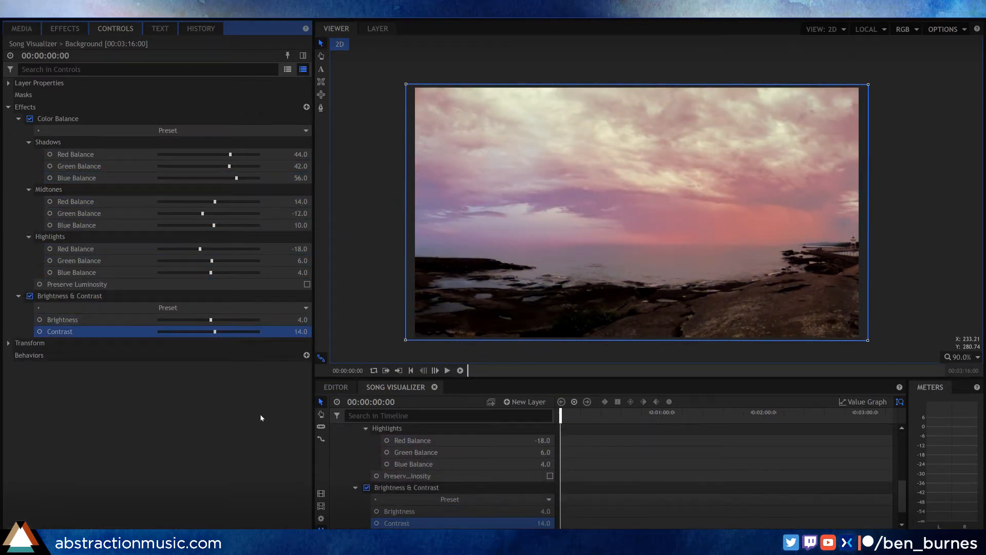
{"action": "left_click", "coordinate": [8, 107]}
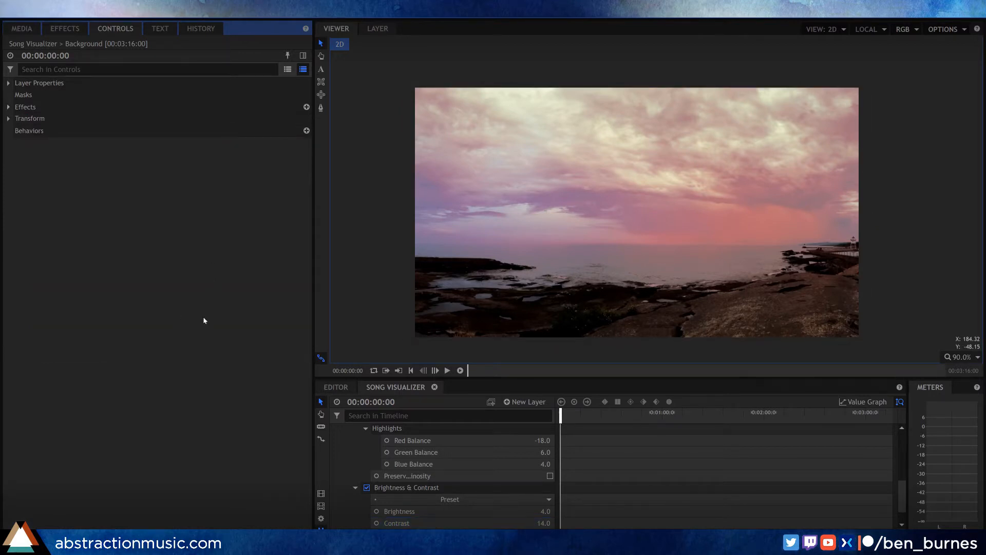
Step: Collapse the Background layer's effects and properties in the timeline
{"action": "scroll", "coordinate": [357, 478], "scroll_direction": "up", "scroll_amount": 2}
{"action": "left_click", "coordinate": [357, 482]}
{"action": "scroll", "coordinate": [352, 457], "scroll_direction": "up", "scroll_amount": 3}
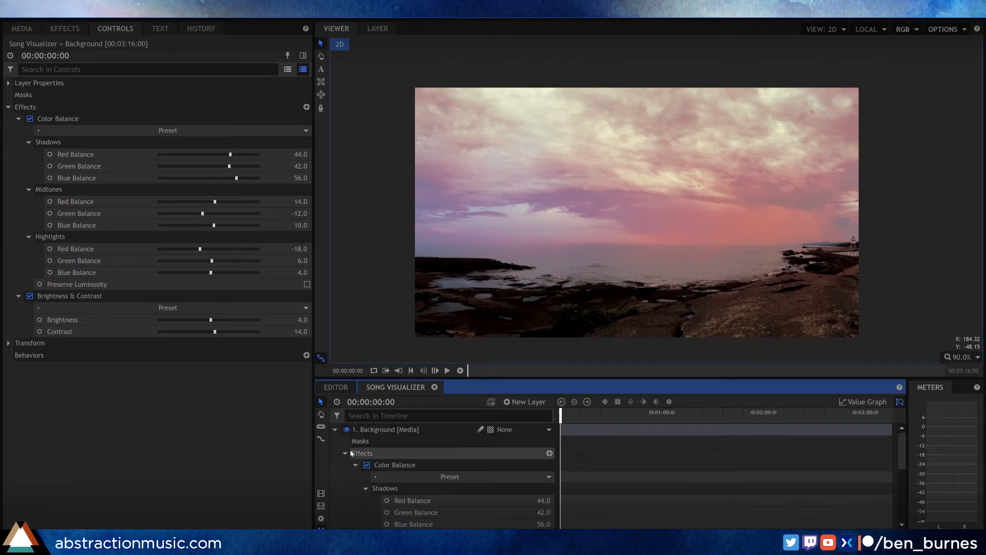
{"action": "left_click", "coordinate": [345, 453]}
{"action": "left_click", "coordinate": [335, 429]}
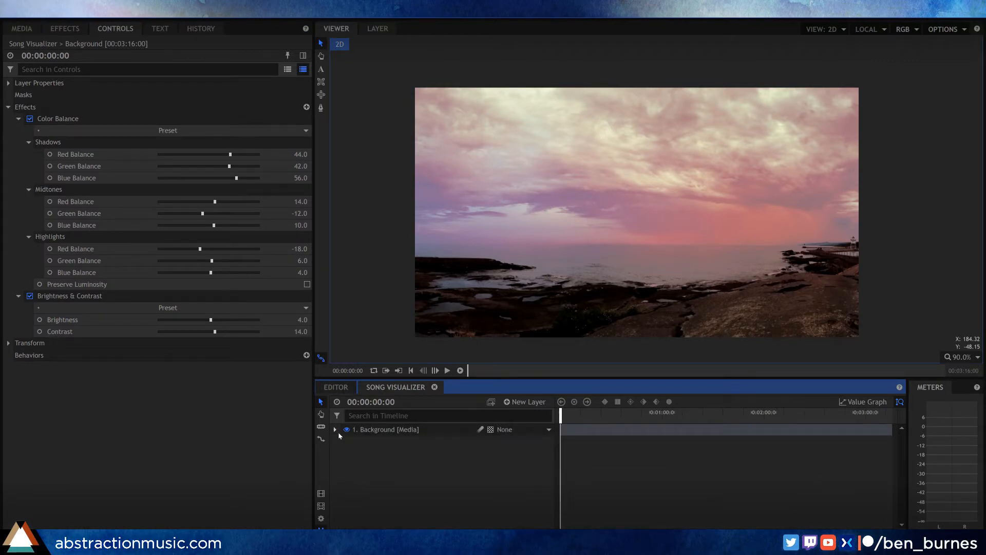
Step: Add the audio file 2018-03-07 - Apoapsis.wav to the timeline above the Background layer
{"action": "left_click", "coordinate": [55, 34]}
{"action": "left_click", "coordinate": [26, 32]}
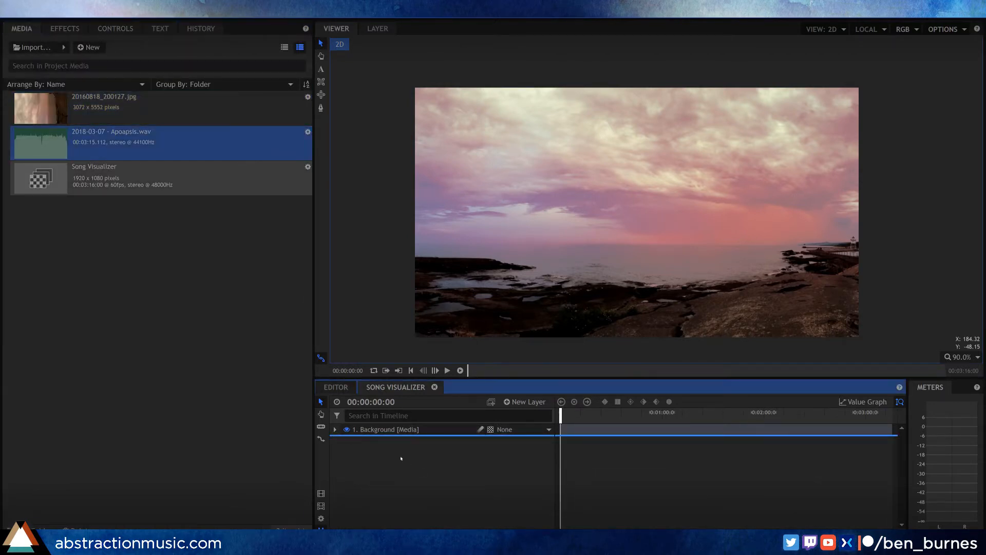
{"action": "left_click_drag", "start_coordinate": [394, 437], "coordinate": [399, 431]}
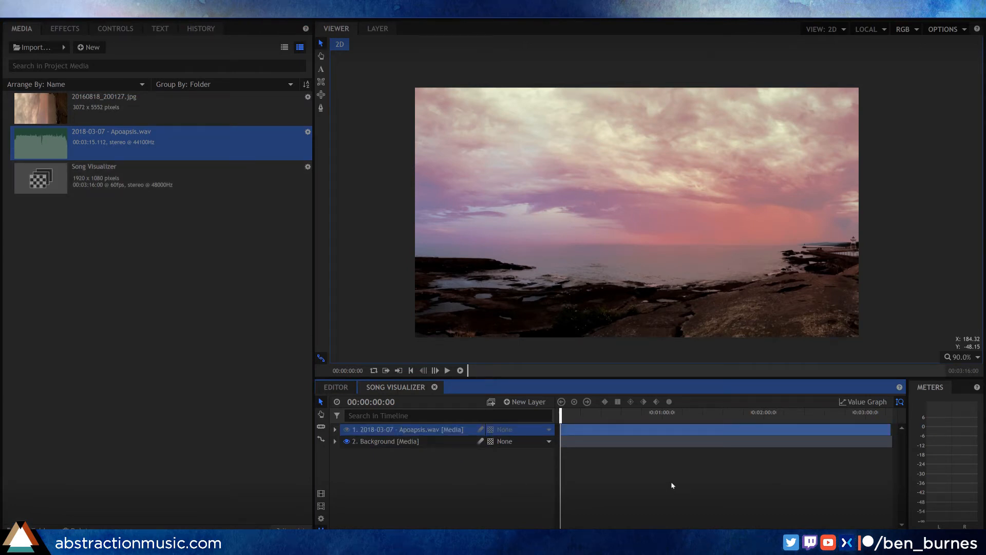
Step: Create a new text layer with a width of 1920 pixels
{"action": "right_click", "coordinate": [370, 473]}
{"action": "mouse_move", "coordinate": [406, 474]}
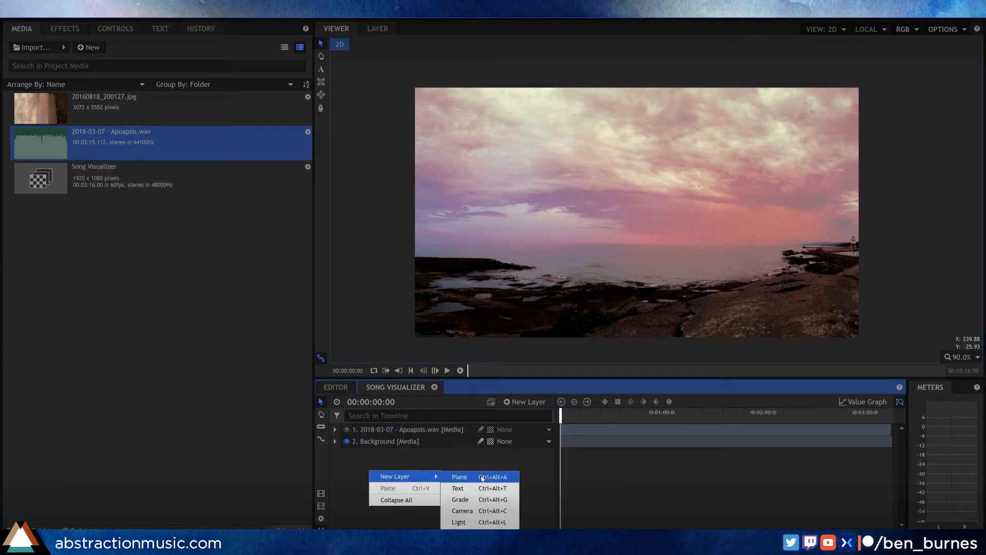
{"action": "left_click", "coordinate": [483, 487]}
{"action": "left_click_drag", "start_coordinate": [496, 241], "coordinate": [391, 239]}
{"action": "type", "text": "1920"}
{"action": "key", "text": "Return"}
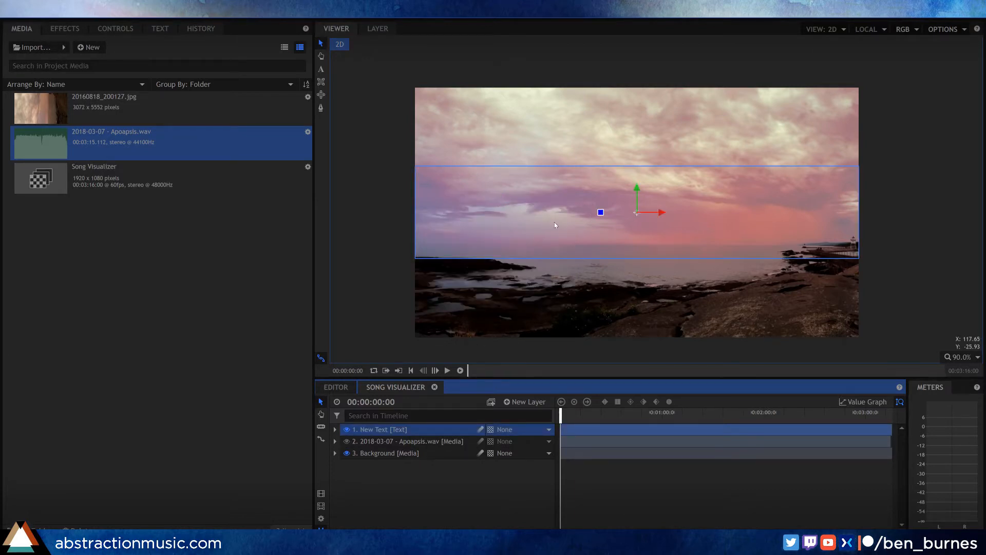
Step: Enter the song title Apoapsis in the new text layer's text box using the Text tool
{"action": "left_click", "coordinate": [506, 206]}
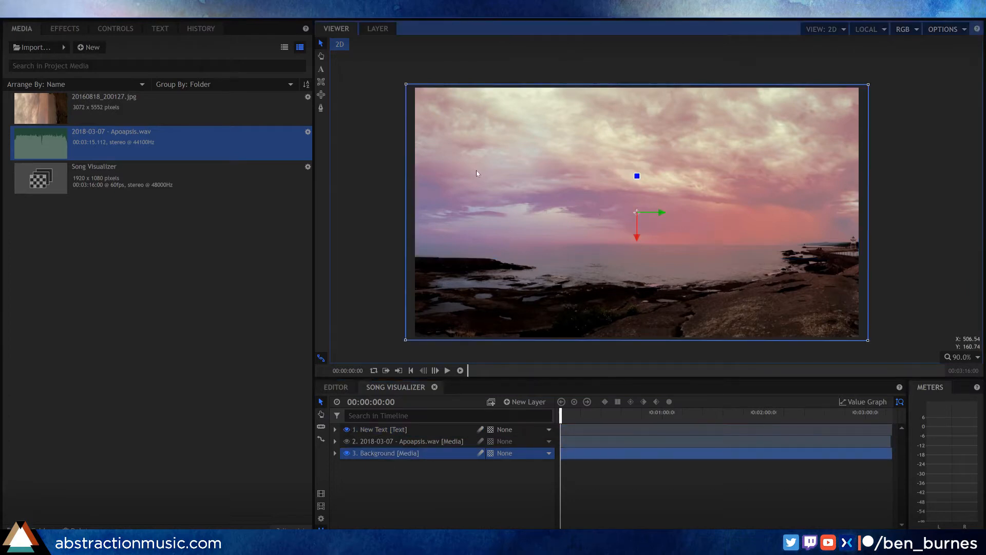
{"action": "left_click", "coordinate": [321, 69]}
{"action": "left_click", "coordinate": [529, 196]}
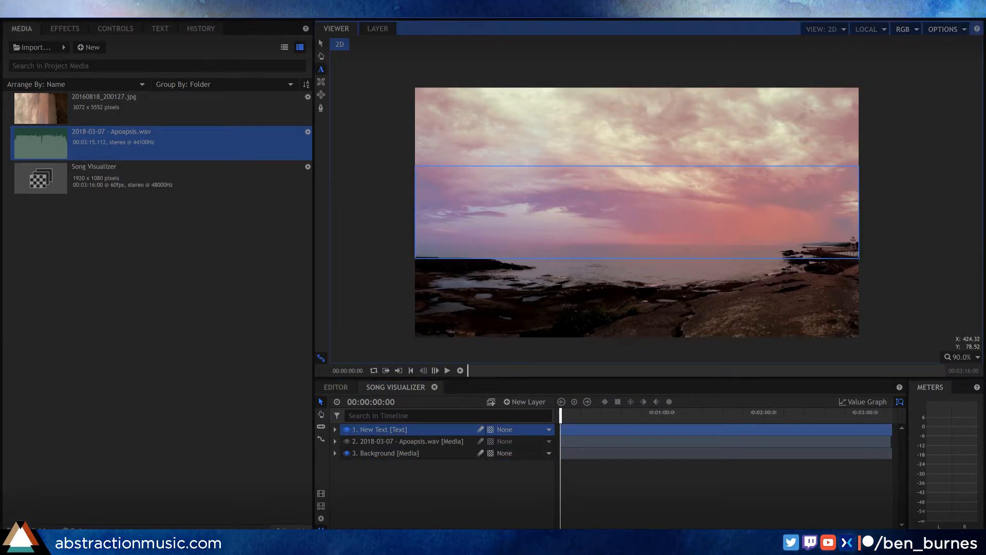
{"action": "type", "text": "Apoapsis"}
Step: Format the Apoapsis title in Berlin Sans FB Demi Bold at size 177
{"action": "key", "text": "shift+Home"}
{"action": "left_click", "coordinate": [160, 28]}
{"action": "left_click", "coordinate": [97, 73]}
{"action": "scroll", "coordinate": [132, 218], "scroll_direction": "down", "scroll_amount": 8}
{"action": "scroll", "coordinate": [132, 218], "scroll_direction": "down", "scroll_amount": 3}
{"action": "left_click", "coordinate": [129, 215]}
{"action": "left_click_drag", "start_coordinate": [46, 89], "coordinate": [258, 51]}
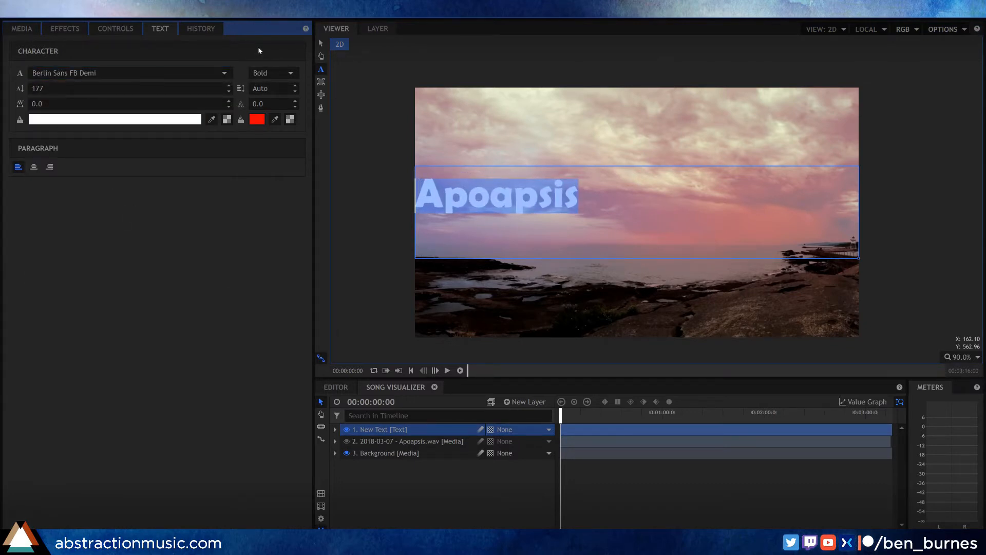
Step: Move the Apoapsis title slightly down and to the right in the frame, and hide its layer
{"action": "left_click", "coordinate": [320, 43]}
{"action": "left_click_drag", "start_coordinate": [640, 214], "coordinate": [652, 241]}
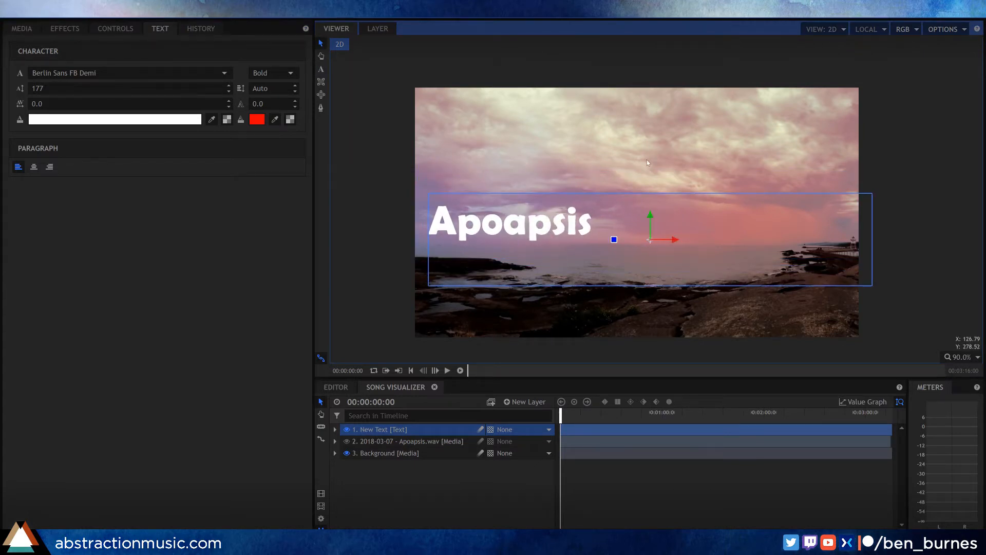
{"action": "left_click", "coordinate": [346, 429]}
{"action": "left_click", "coordinate": [448, 489]}
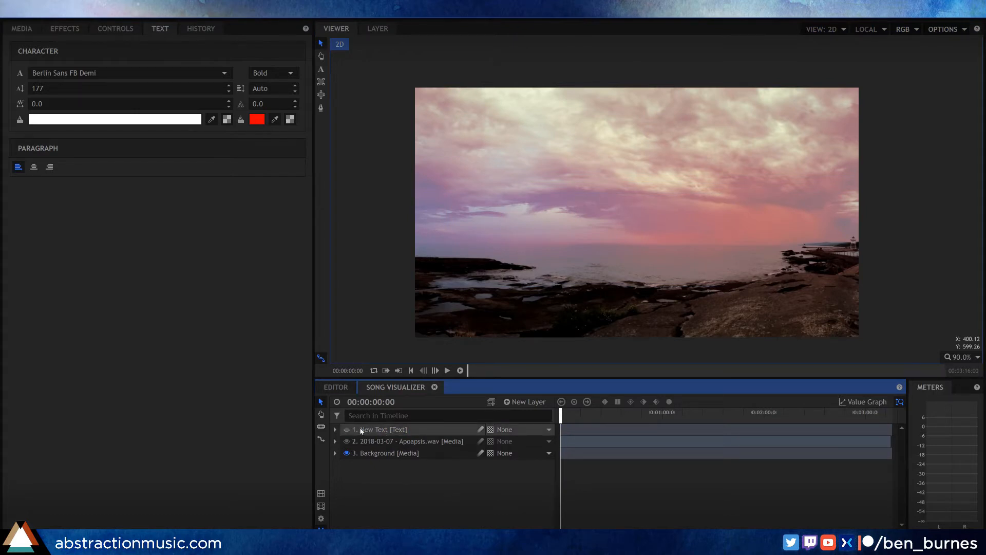
Step: Rename the hidden text layer Text Key
{"action": "left_click", "coordinate": [388, 433]}
{"action": "double_click", "coordinate": [389, 434]}
{"action": "type", "text": "T"}
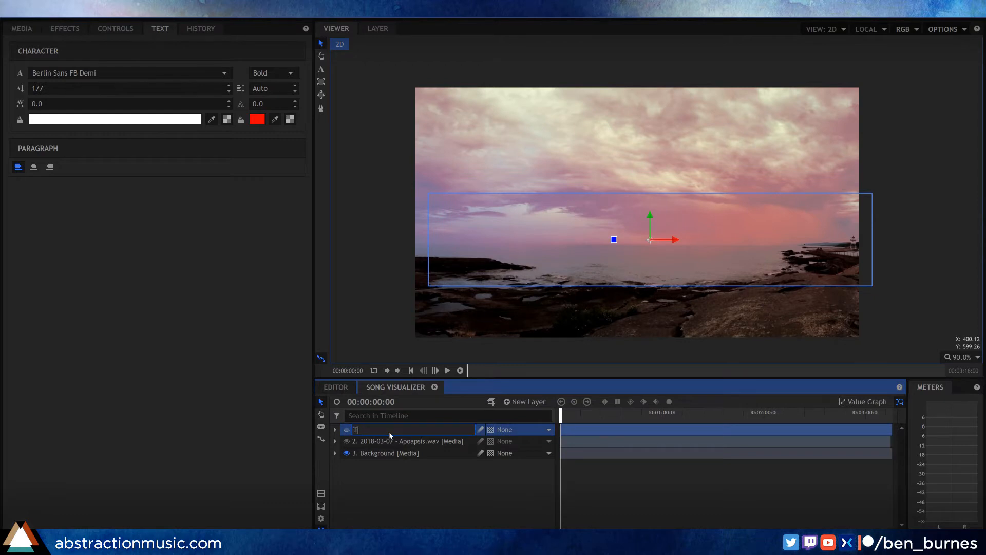
{"action": "type", "text": "ext Key"}
{"action": "key", "text": "Return"}
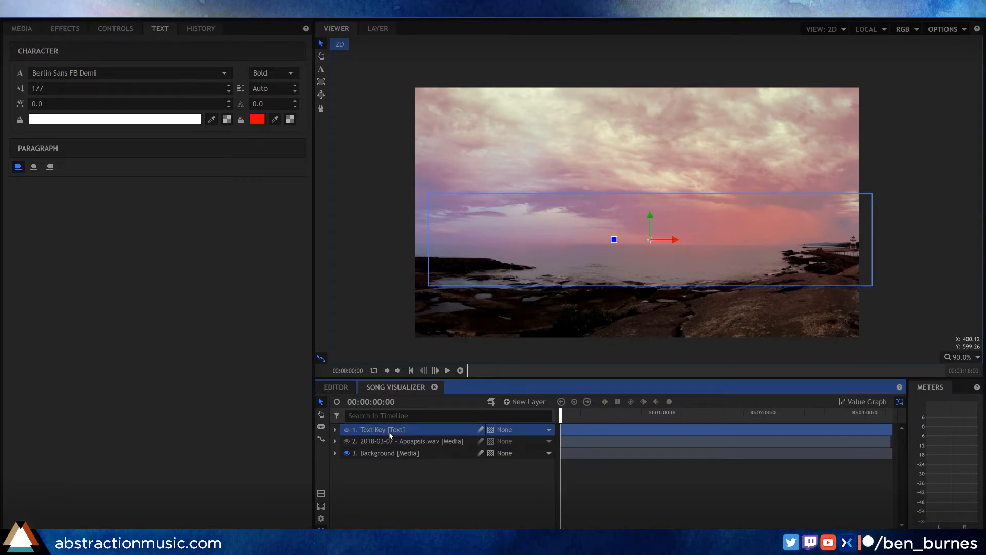
Step: Create a new full-frame black plane layer with the default settings at the top of the layer stack
{"action": "right_click", "coordinate": [389, 476]}
{"action": "mouse_move", "coordinate": [416, 483]}
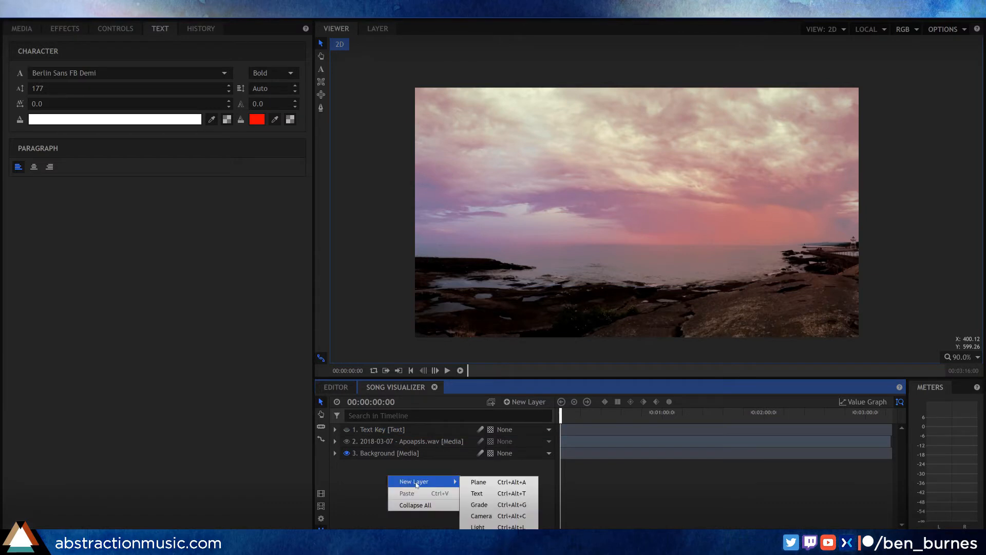
{"action": "left_click", "coordinate": [502, 485]}
{"action": "left_click", "coordinate": [551, 317]}
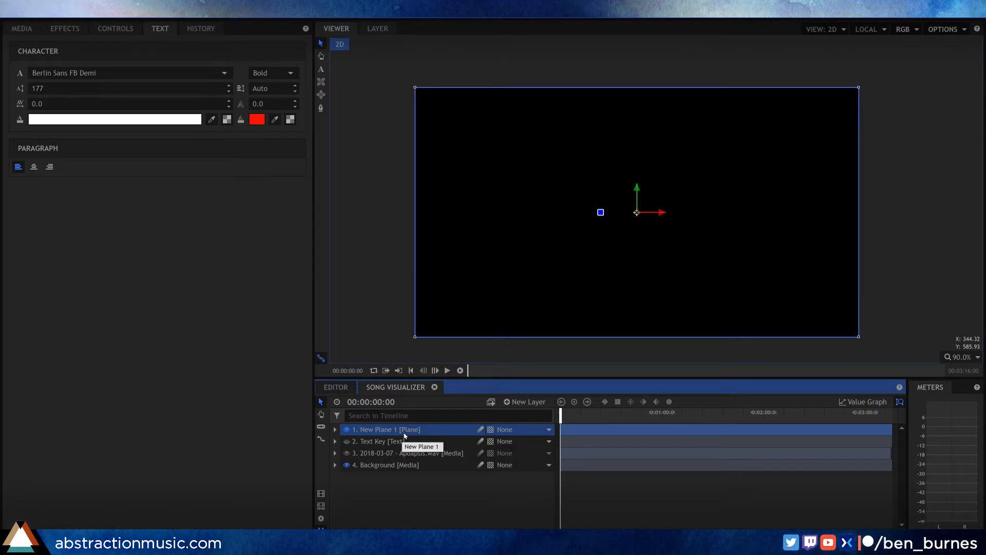
Step: Find the Chroma Key effect and apply it to the New Plane 1 layer
{"action": "left_click", "coordinate": [64, 28]}
{"action": "key", "text": "ctrl+a"}
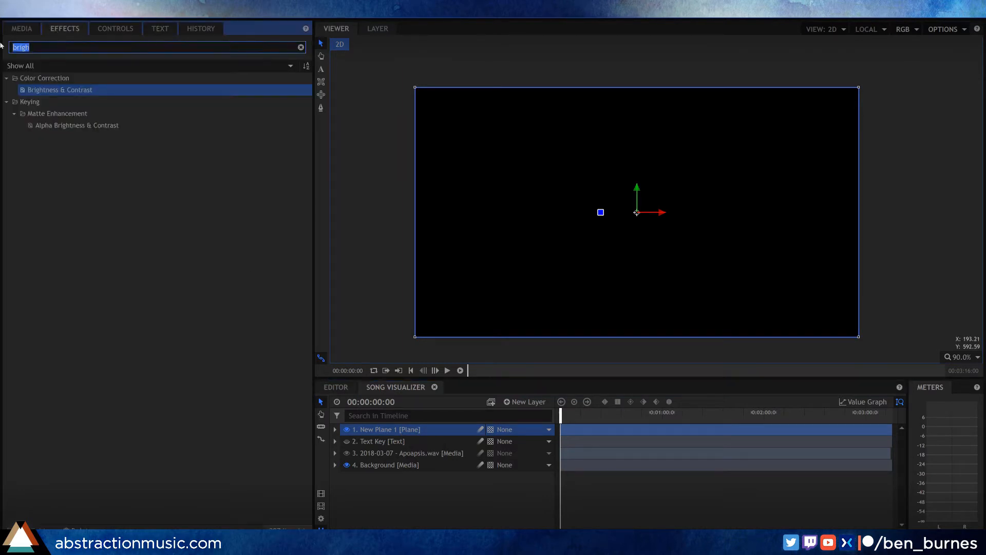
{"action": "type", "text": "chro"}
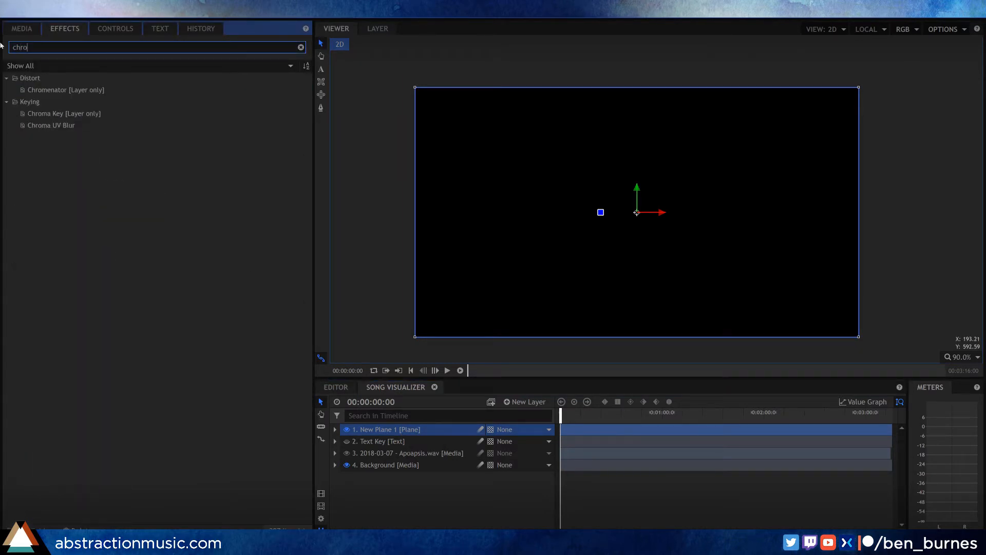
{"action": "left_click_drag", "start_coordinate": [119, 113], "coordinate": [378, 429]}
Step: Set the Chroma Key's Remove Mask source to the Text Key layer and invert the mask
{"action": "left_click", "coordinate": [115, 28]}
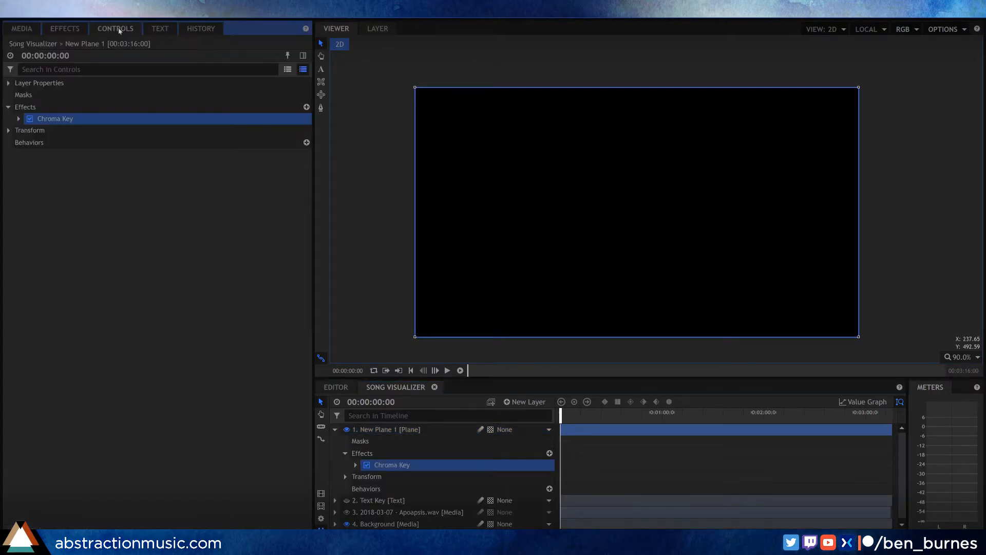
{"action": "left_click", "coordinate": [19, 119]}
{"action": "left_click", "coordinate": [35, 236]}
{"action": "left_click", "coordinate": [255, 249]}
{"action": "left_click", "coordinate": [211, 271]}
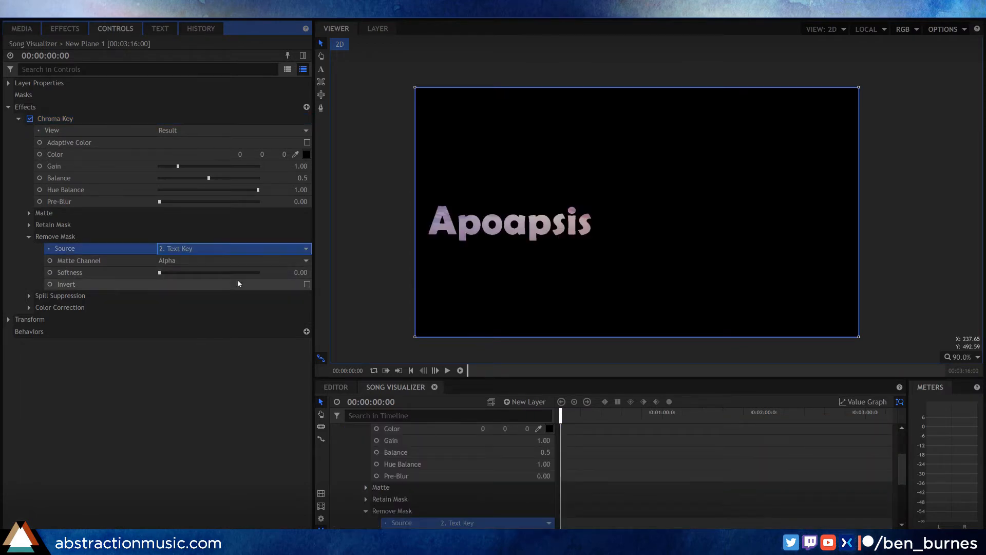
{"action": "left_click", "coordinate": [307, 285]}
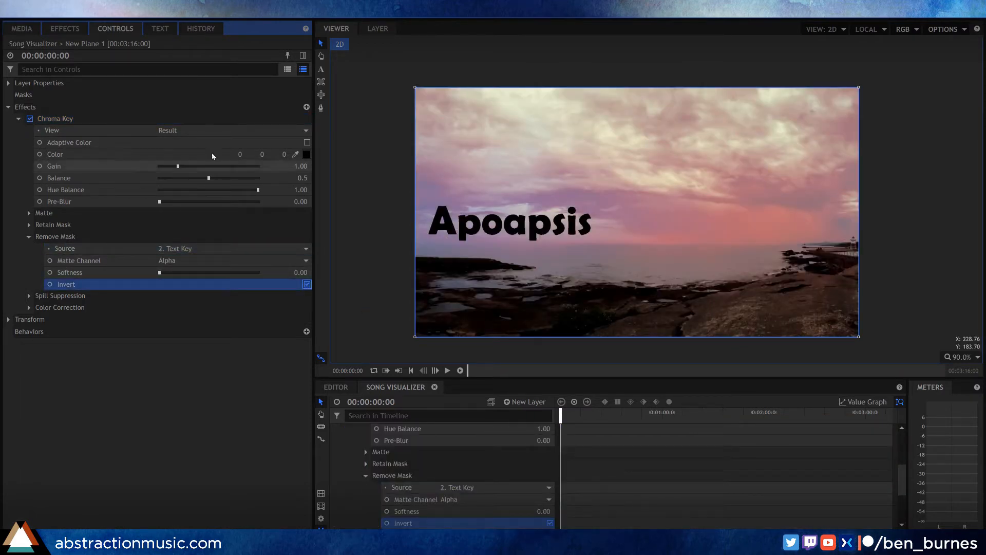
Step: Find the Fill Color effect and apply it to New Plane 1 below the Chroma Key effect
{"action": "left_click", "coordinate": [75, 30]}
{"action": "left_click_drag", "start_coordinate": [45, 47], "coordinate": [1, 57]}
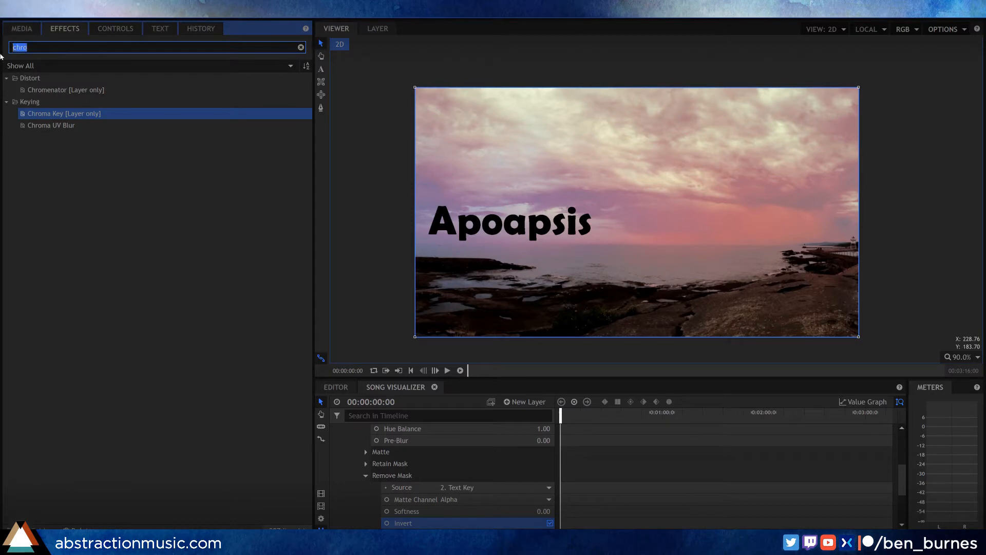
{"action": "type", "text": "fill"}
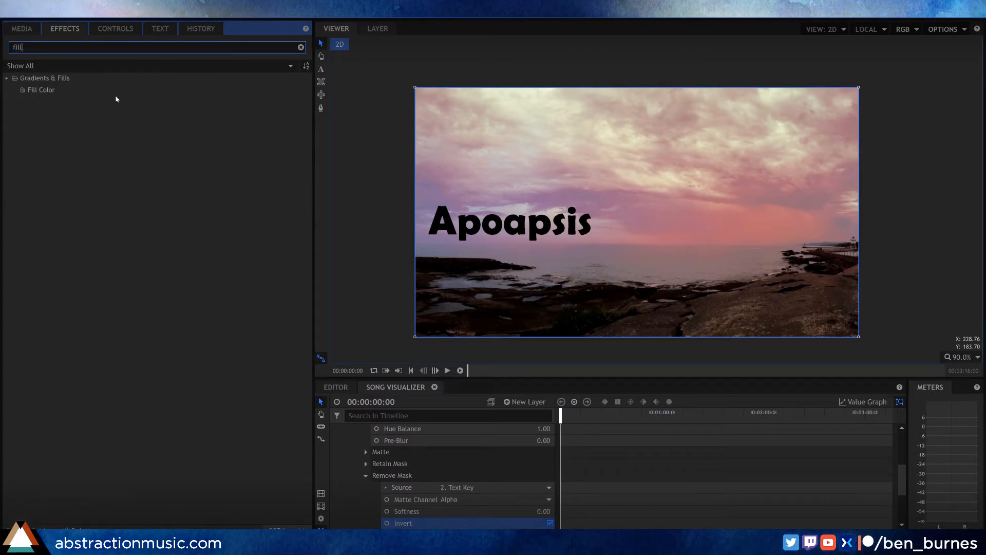
{"action": "left_click_drag", "start_coordinate": [27, 95], "coordinate": [376, 496]}
{"action": "left_click_drag", "start_coordinate": [372, 460], "coordinate": [372, 461]}
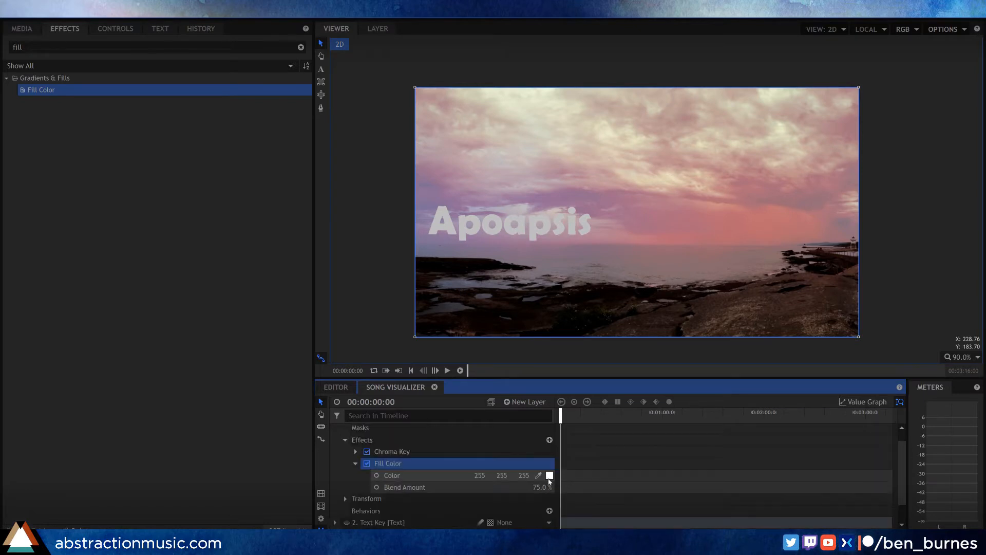
Step: Set the Fill Color effect's blend amount to 100% and change its color to a dark magenta purple
{"action": "left_click_drag", "start_coordinate": [539, 487], "coordinate": [560, 487]}
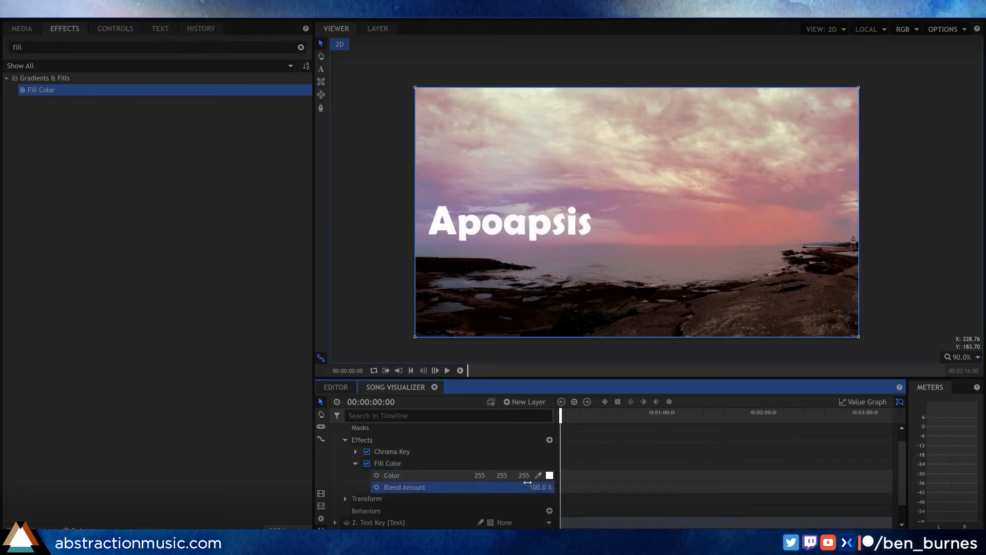
{"action": "left_click", "coordinate": [550, 477]}
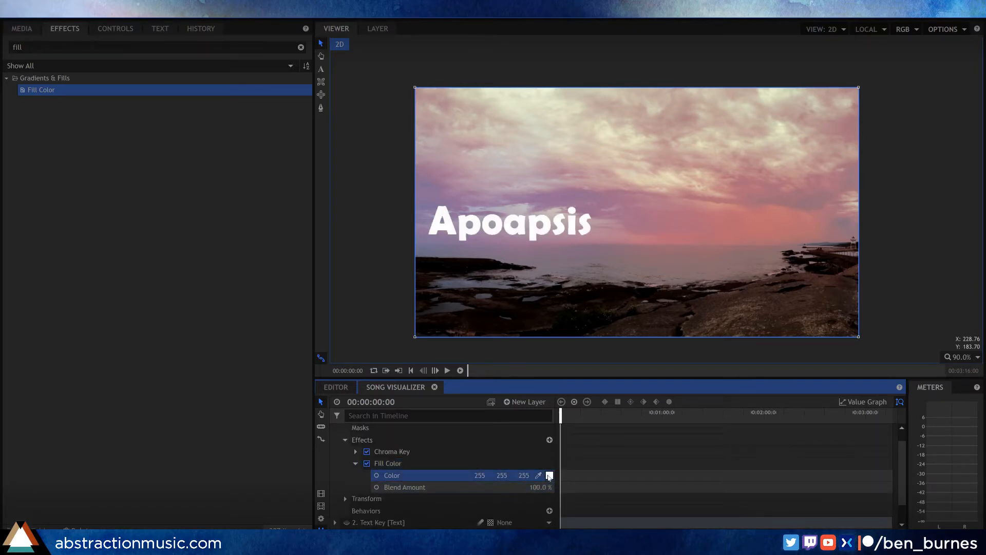
{"action": "left_click", "coordinate": [550, 476]}
{"action": "mouse_move", "coordinate": [498, 237]}
{"action": "left_mouse_down"}
{"action": "mouse_move", "coordinate": [497, 198]}
{"action": "mouse_move", "coordinate": [510, 223]}
{"action": "left_mouse_up"}
{"action": "left_click", "coordinate": [612, 230]}
{"action": "left_click_drag", "start_coordinate": [613, 230], "coordinate": [613, 224]}
{"action": "left_click_drag", "start_coordinate": [510, 223], "coordinate": [504, 208]}
{"action": "left_click", "coordinate": [574, 353]}
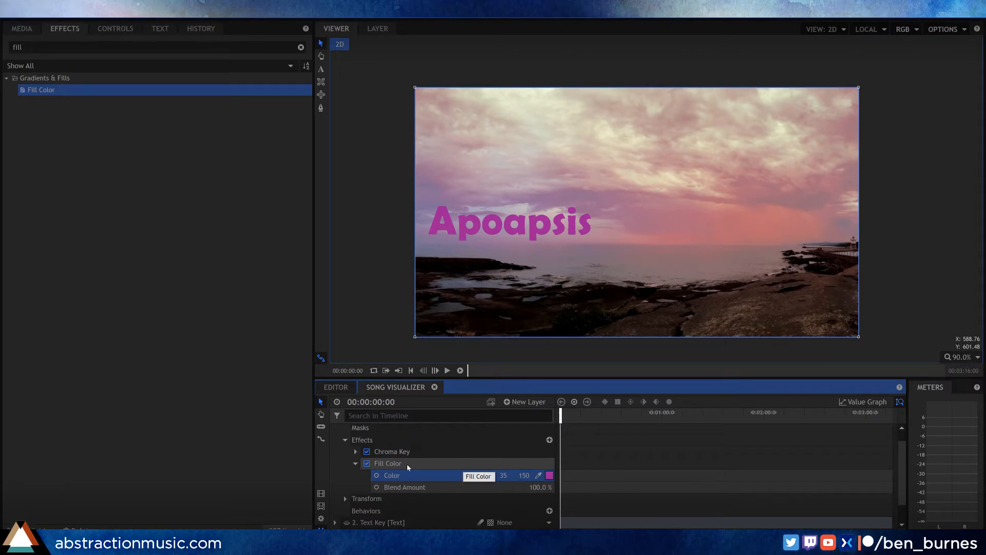
Step: Find the Glow effect and apply it to New Plane 1 below the Fill Color effect
{"action": "left_click", "coordinate": [355, 463]}
{"action": "left_click_drag", "start_coordinate": [37, 47], "coordinate": [1, 43]}
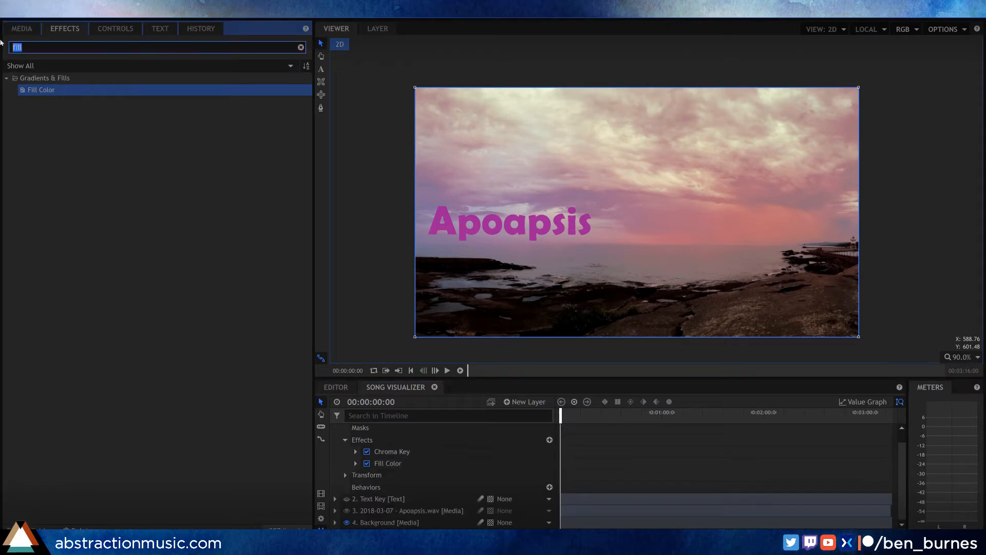
{"action": "type", "text": "glow"}
{"action": "left_click", "coordinate": [32, 173]}
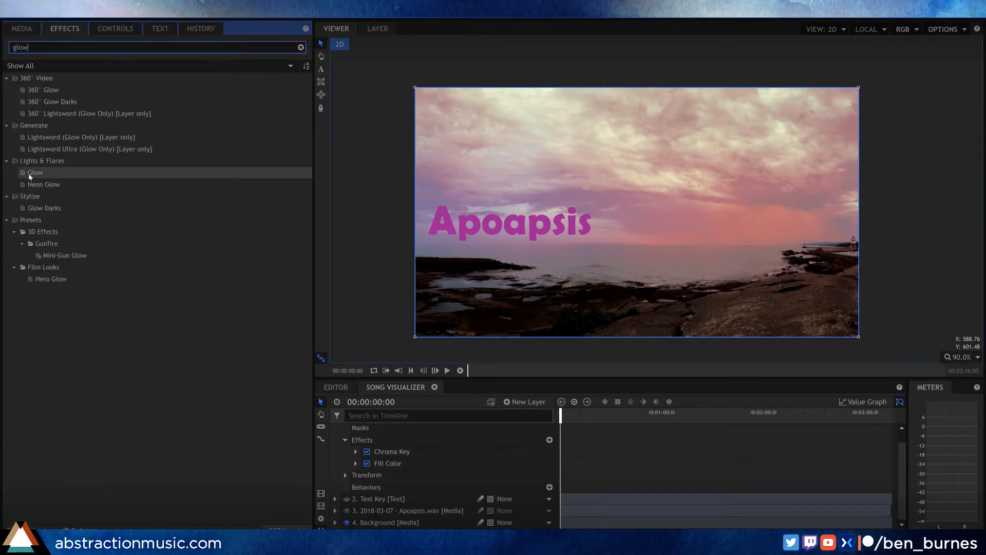
{"action": "left_click_drag", "start_coordinate": [484, 361], "coordinate": [407, 469]}
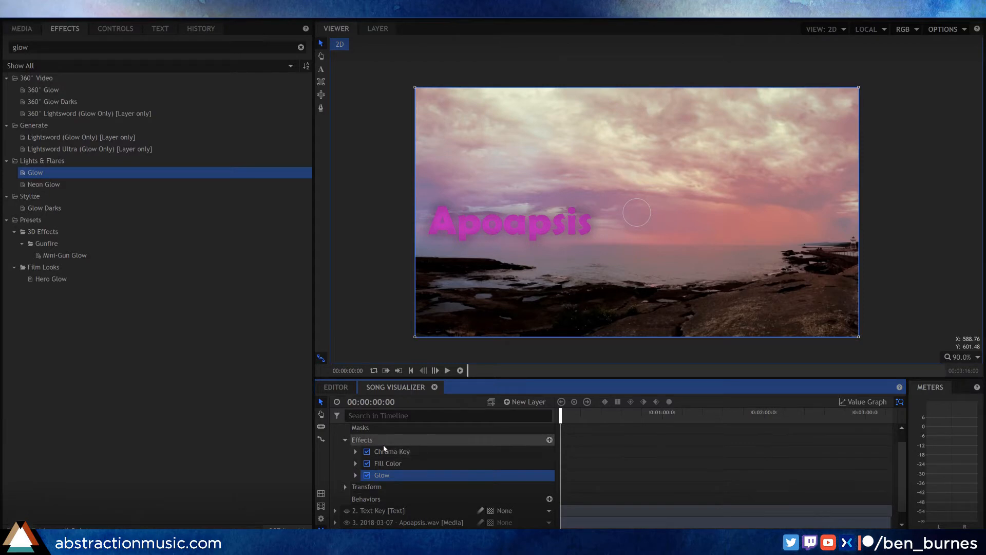
Step: Change New Plane 1's blend mode to one that brightens the title over the photo background
{"action": "scroll", "coordinate": [375, 462], "scroll_direction": "up", "scroll_amount": 1}
{"action": "right_click", "coordinate": [417, 433]}
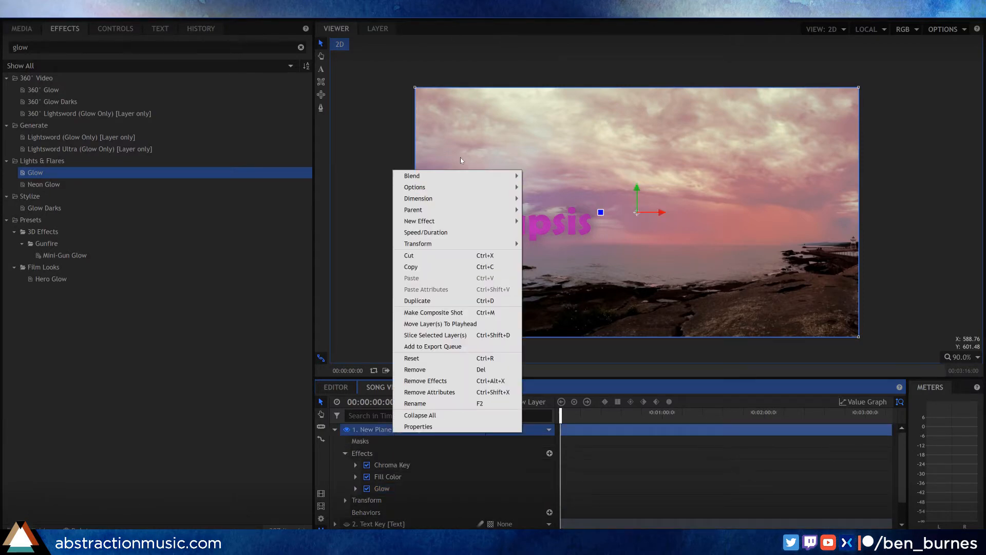
{"action": "mouse_move", "coordinate": [489, 176]}
{"action": "left_click", "coordinate": [555, 222]}
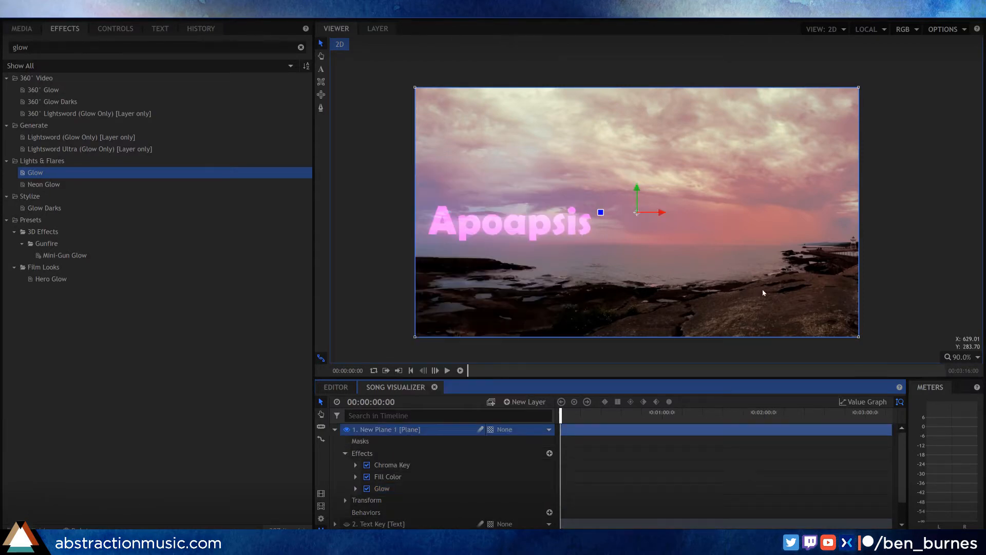
Step: Move the New Plane 1 layer directly above the Background layer and rename it Song Title
{"action": "left_click", "coordinate": [335, 430]}
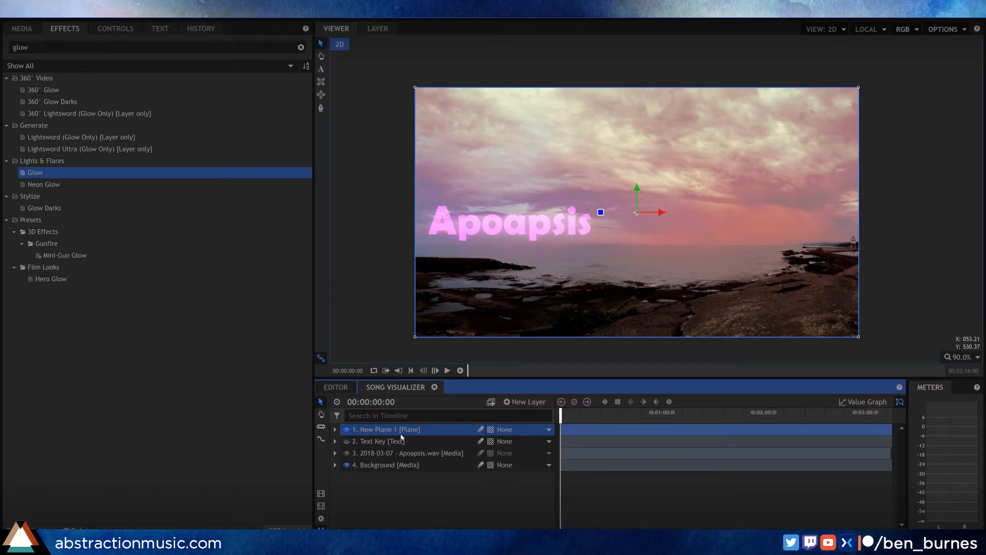
{"action": "left_click_drag", "start_coordinate": [380, 435], "coordinate": [374, 460]}
{"action": "double_click", "coordinate": [374, 457]}
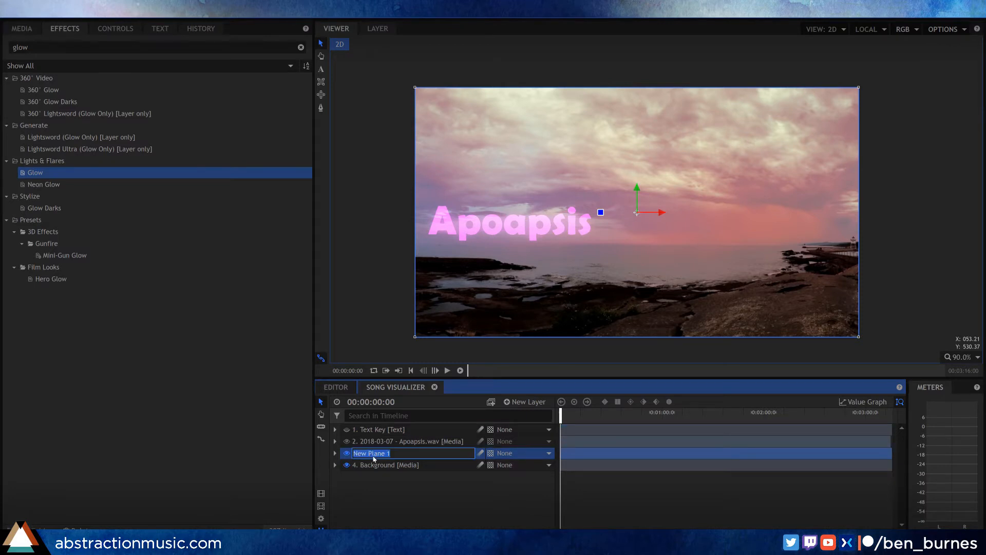
{"action": "type", "text": "Song Title"}
{"action": "key", "text": "Return"}
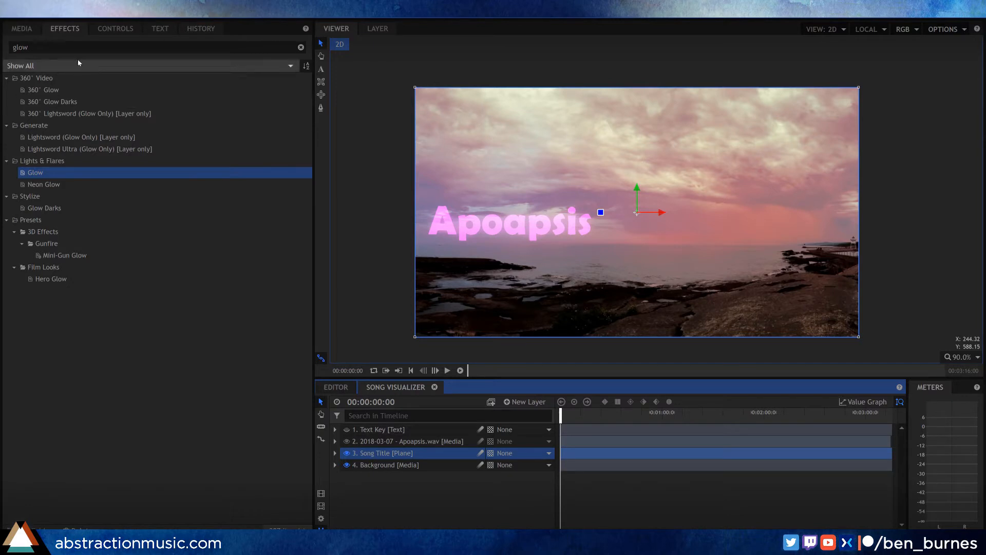
Step: Add New Plane 1 from the project media between Song Title and Background, and apply the Audio Waveform effect to it
{"action": "left_click", "coordinate": [21, 29]}
{"action": "left_click_drag", "start_coordinate": [90, 177], "coordinate": [408, 464]}
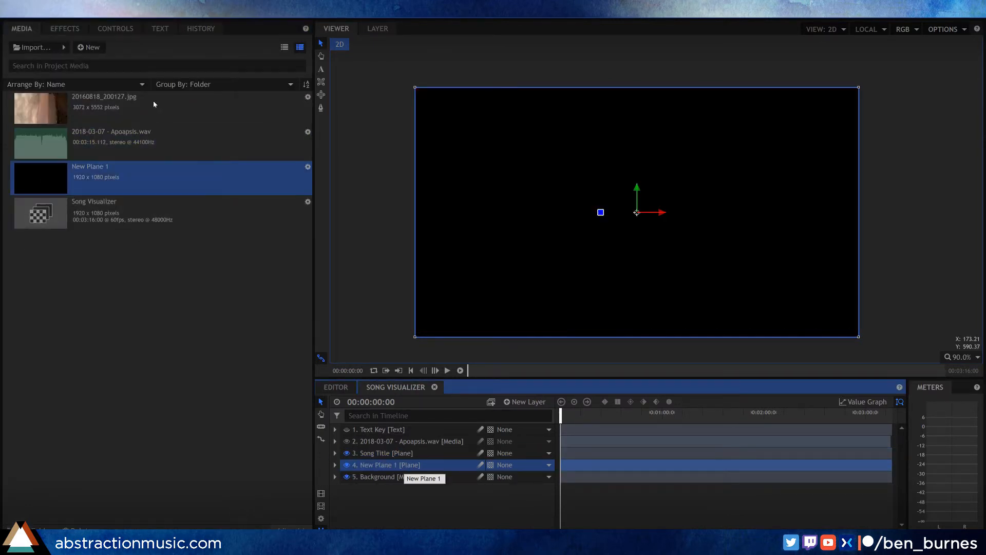
{"action": "left_click", "coordinate": [65, 28]}
{"action": "left_click", "coordinate": [55, 46]}
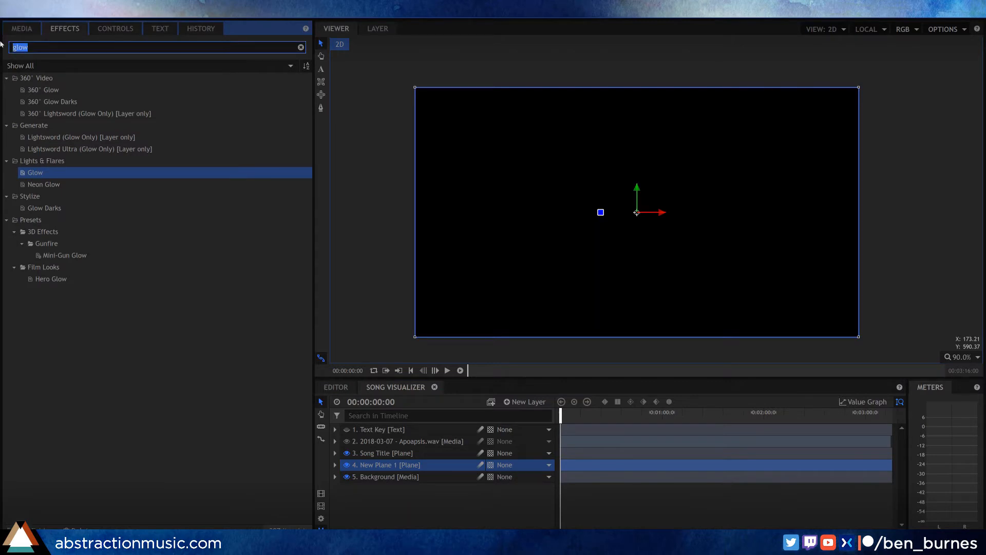
{"action": "type", "text": "audio wa"}
{"action": "type", "text": "ve"}
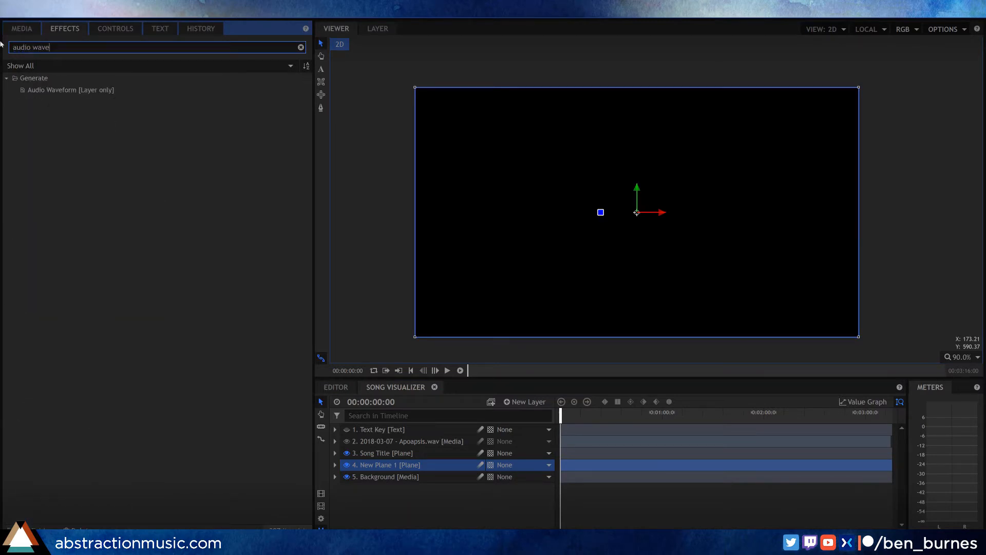
{"action": "left_click_drag", "start_coordinate": [58, 93], "coordinate": [411, 465]}
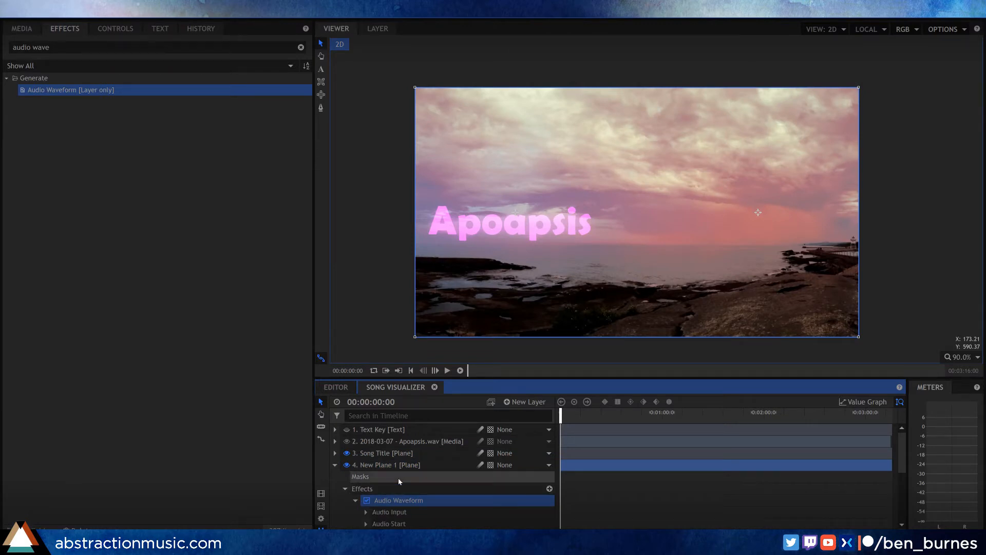
Step: Set the Audio Waveform's audio layer to 2018-03-07 - Apoapsis.wav and move the playhead to 00:00:14:14
{"action": "left_click", "coordinate": [127, 32]}
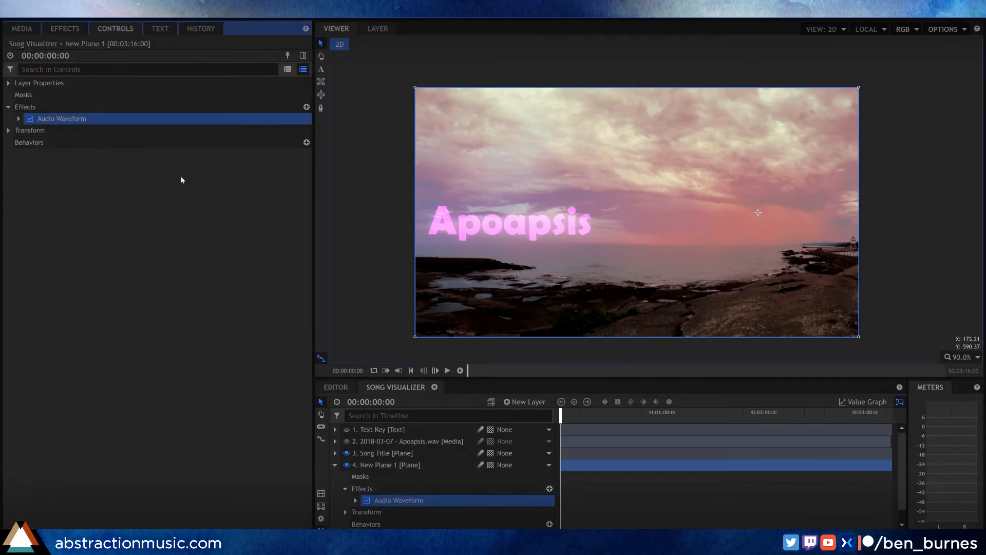
{"action": "left_click", "coordinate": [19, 119]}
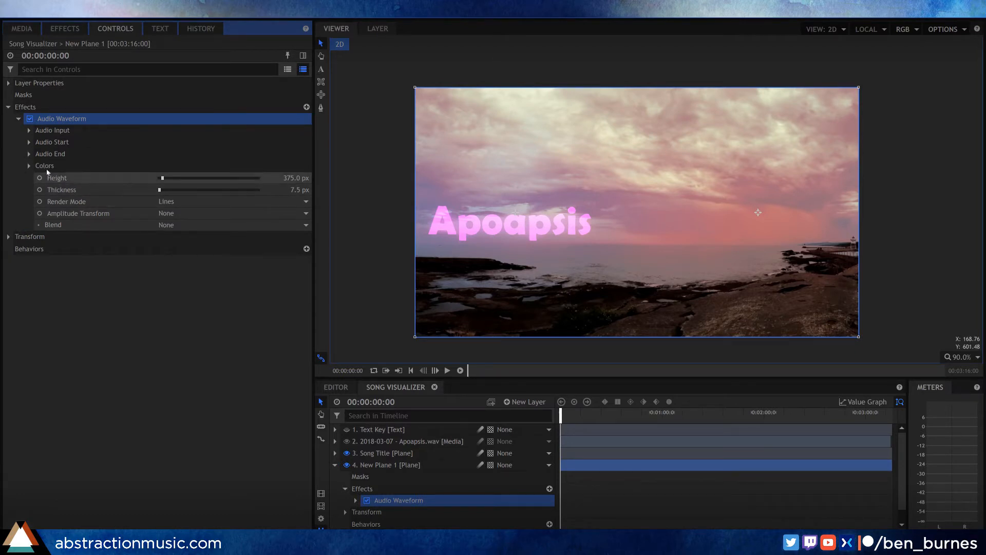
{"action": "left_click", "coordinate": [29, 130]}
{"action": "left_click", "coordinate": [206, 142]}
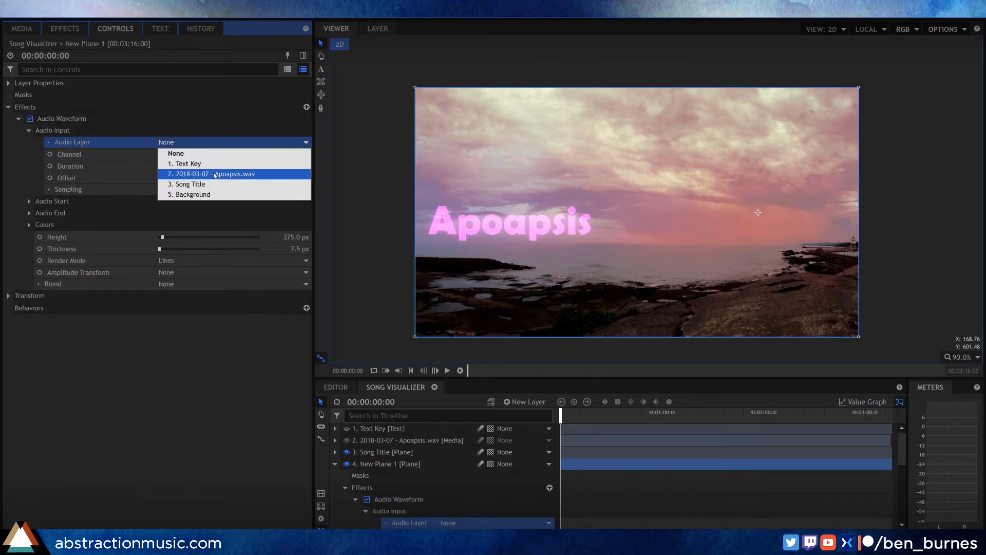
{"action": "left_click", "coordinate": [201, 174]}
{"action": "left_click_drag", "start_coordinate": [579, 419], "coordinate": [585, 419]}
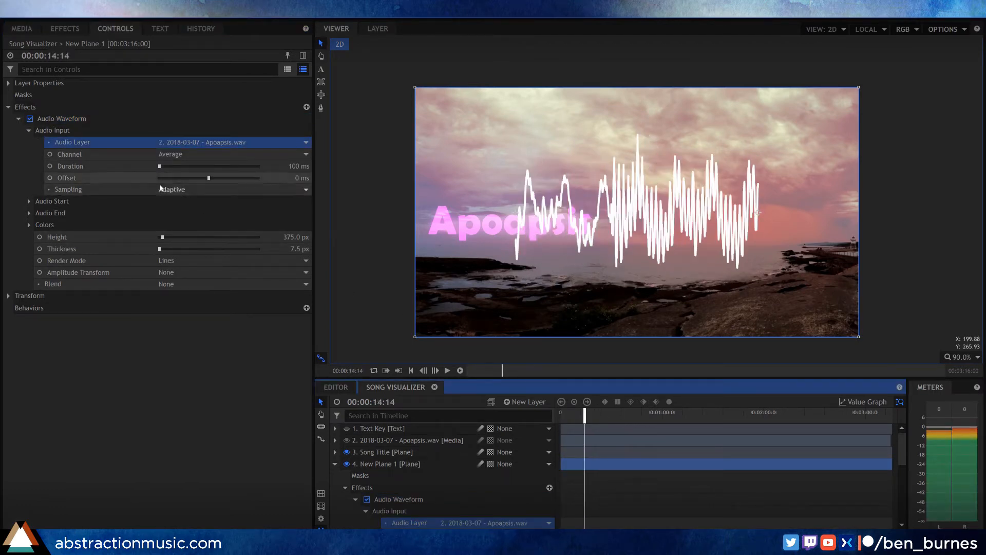
Step: Set the waveform's Audio Start position to -960, 100
{"action": "left_click", "coordinate": [28, 201]}
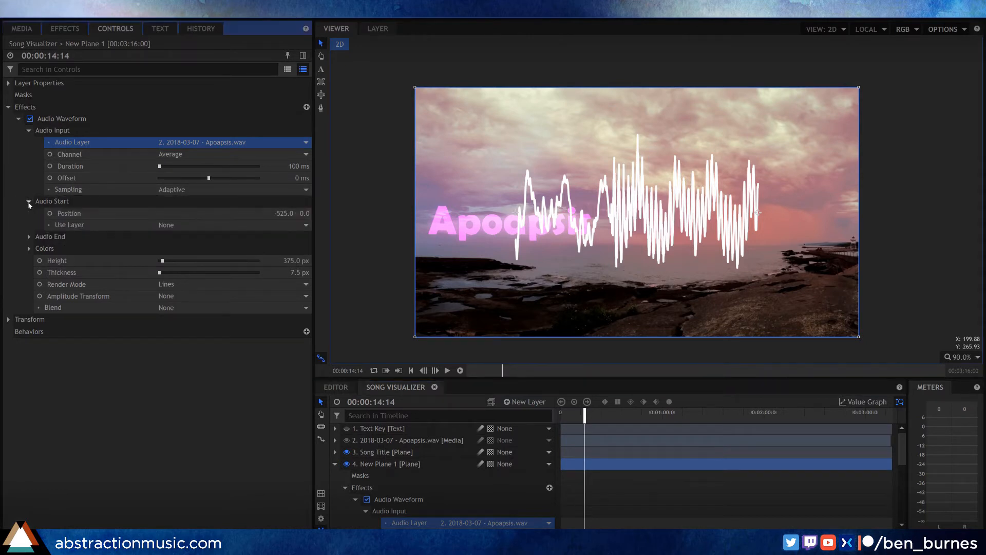
{"action": "left_click", "coordinate": [284, 213]}
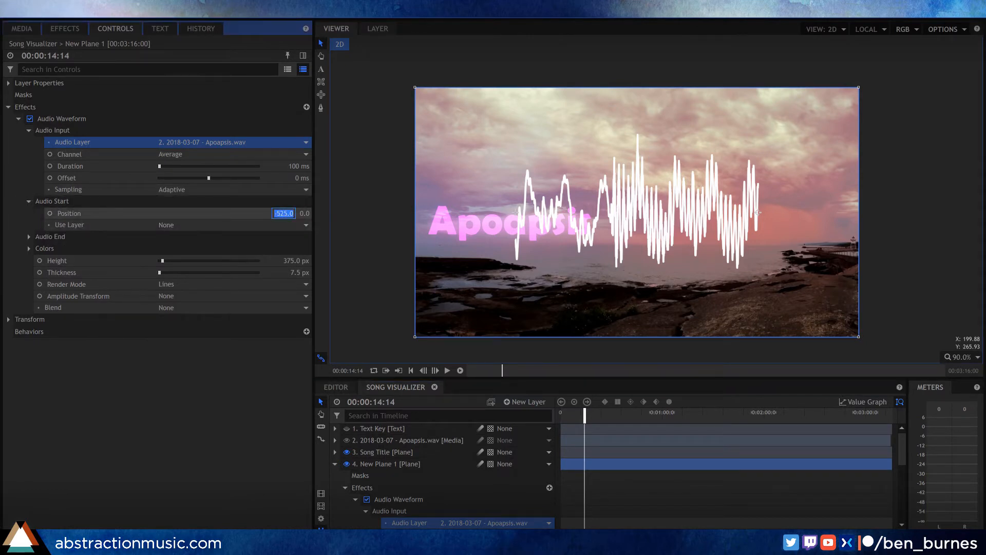
{"action": "type", "text": "-960"}
{"action": "key", "text": "Tab"}
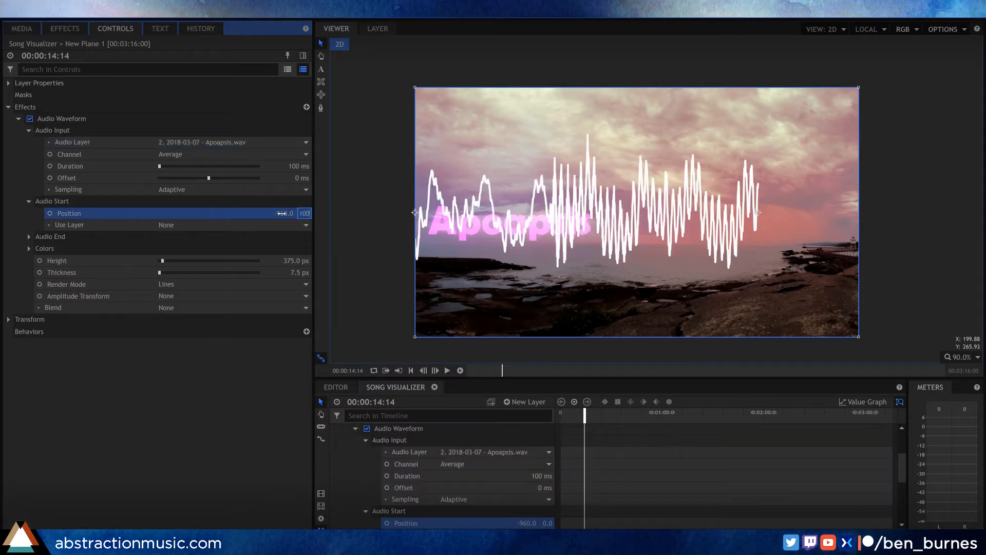
{"action": "type", "text": "100"}
{"action": "key", "text": "Return"}
Step: Set the waveform's Audio End position to 960, 100
{"action": "left_click", "coordinate": [29, 236]}
{"action": "left_click", "coordinate": [285, 249]}
{"action": "type", "text": "960"}
{"action": "key", "text": "Tab"}
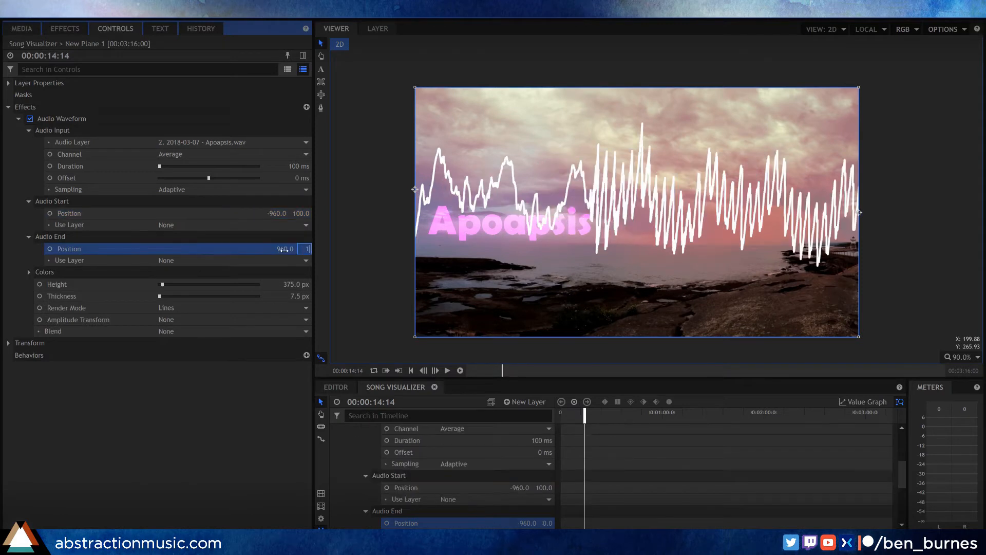
{"action": "type", "text": "100"}
{"action": "key", "text": "Return"}
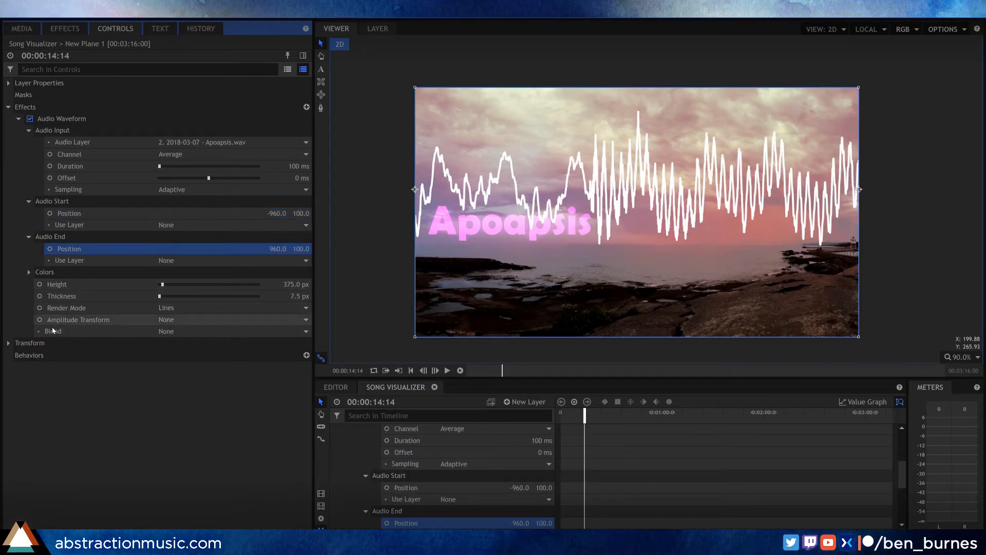
Step: Lower the audio level of the 2018-03-07 - Apoapsis.wav layer to -10 dB
{"action": "scroll", "coordinate": [389, 454], "scroll_direction": "up", "scroll_amount": 1}
{"action": "scroll", "coordinate": [389, 454], "scroll_direction": "up", "scroll_amount": 2}
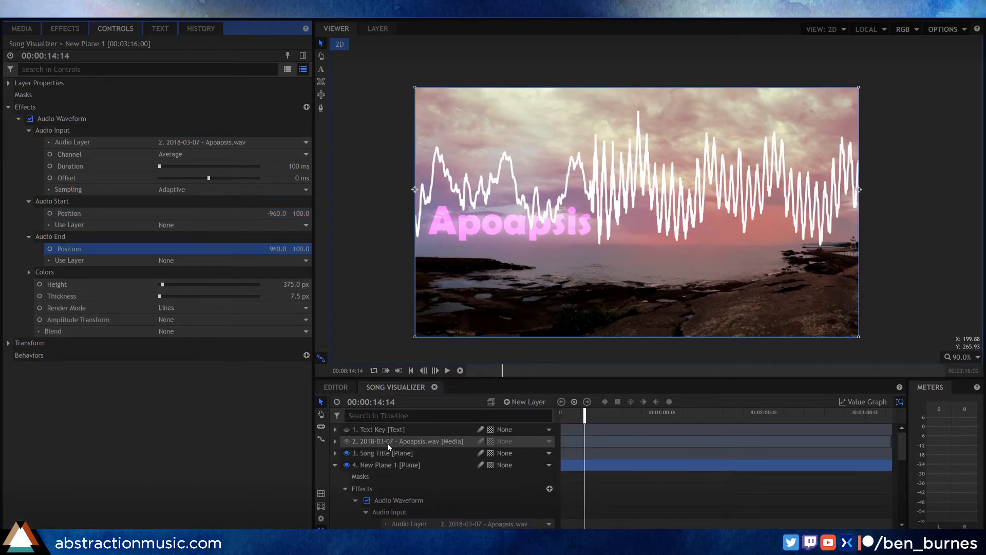
{"action": "left_click", "coordinate": [385, 442]}
{"action": "left_click", "coordinate": [335, 442]}
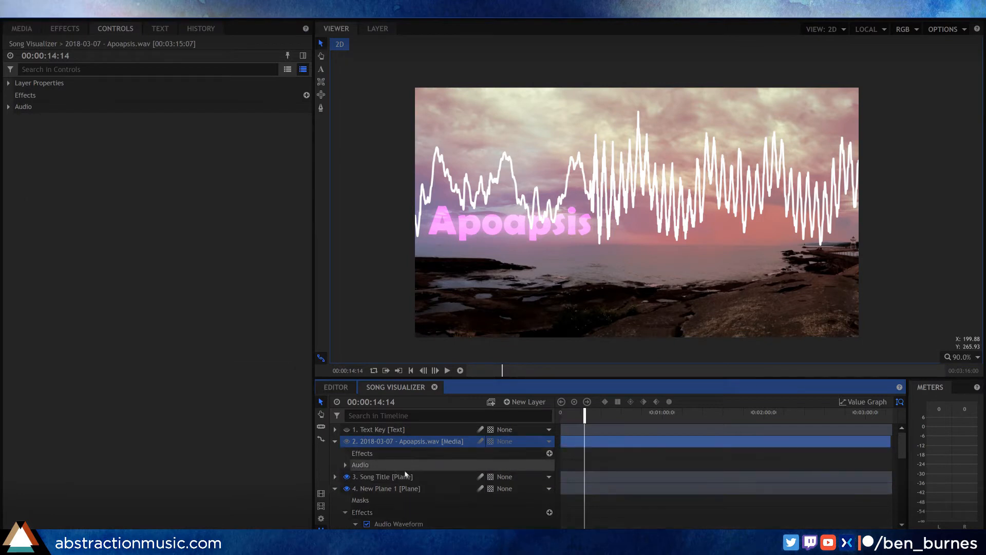
{"action": "left_click", "coordinate": [345, 465]}
{"action": "left_click", "coordinate": [536, 476]}
{"action": "type", "text": "-10"}
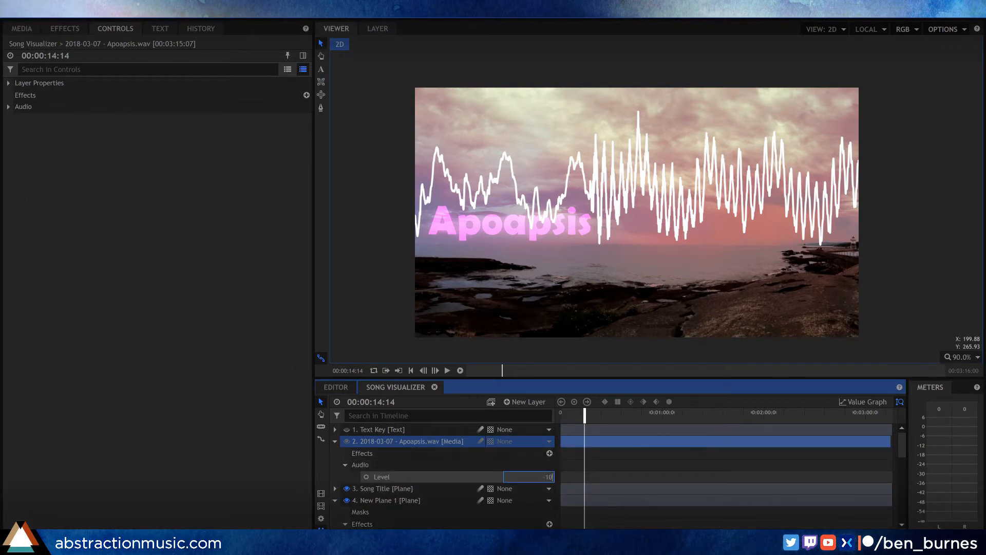
{"action": "key", "text": "Return"}
{"action": "left_click", "coordinate": [335, 443]}
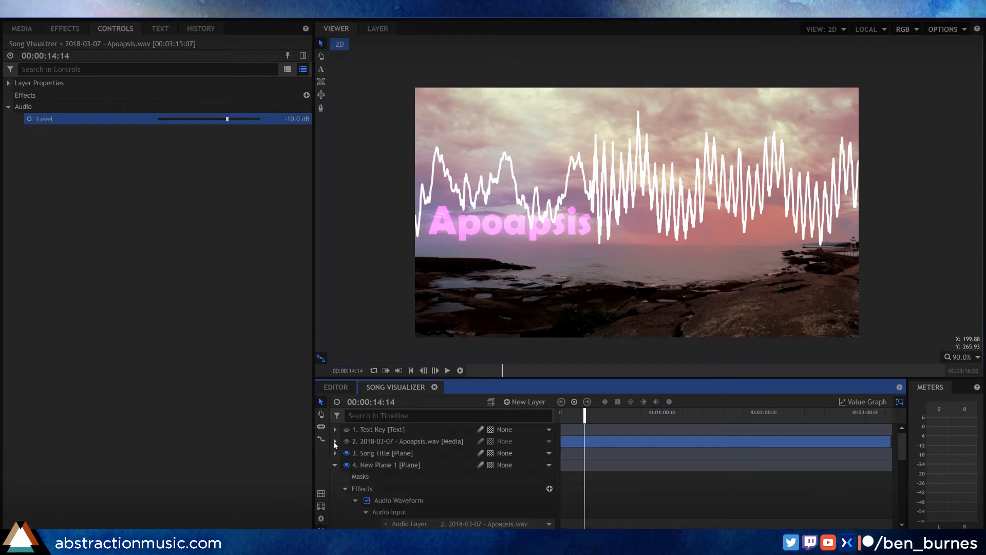
Step: Set the Audio Waveform's height to 50 px and its thickness to 20 px
{"action": "scroll", "coordinate": [408, 477], "scroll_direction": "down", "scroll_amount": 3}
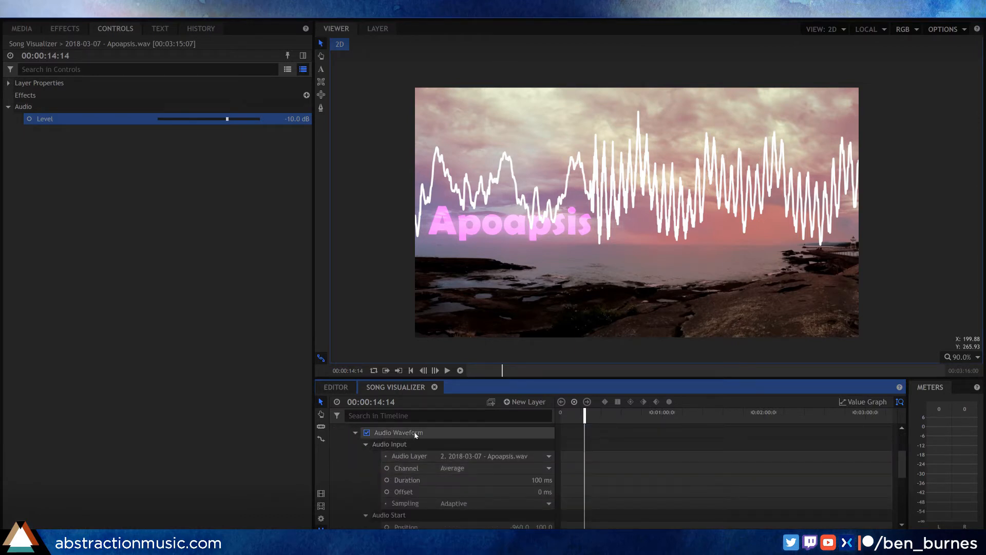
{"action": "left_click", "coordinate": [60, 29]}
{"action": "left_click", "coordinate": [112, 29]}
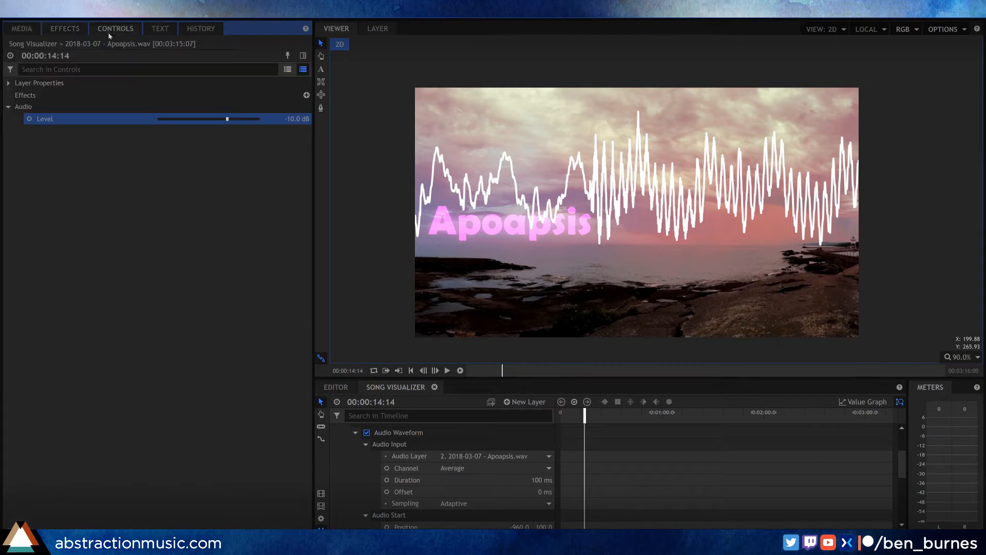
{"action": "left_click", "coordinate": [403, 433]}
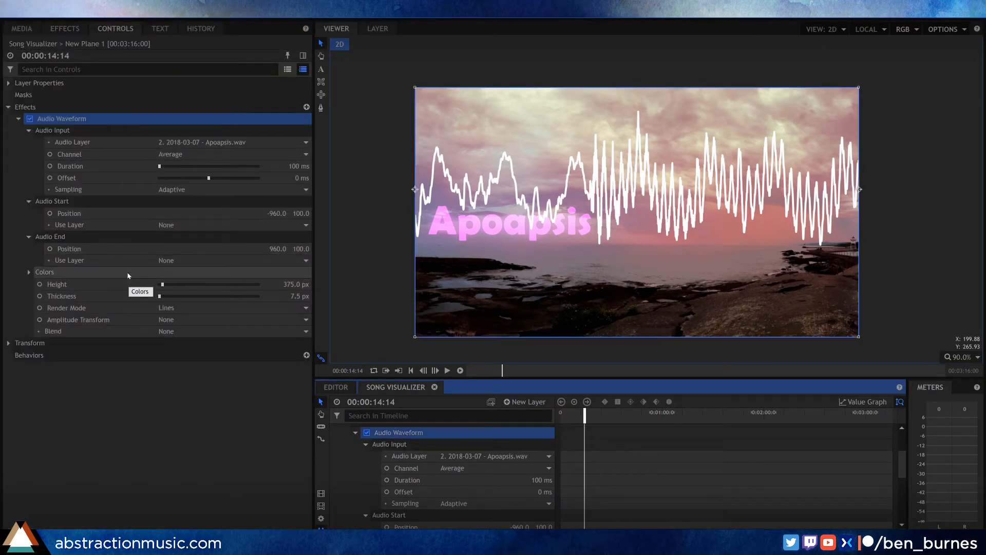
{"action": "left_click", "coordinate": [290, 282]}
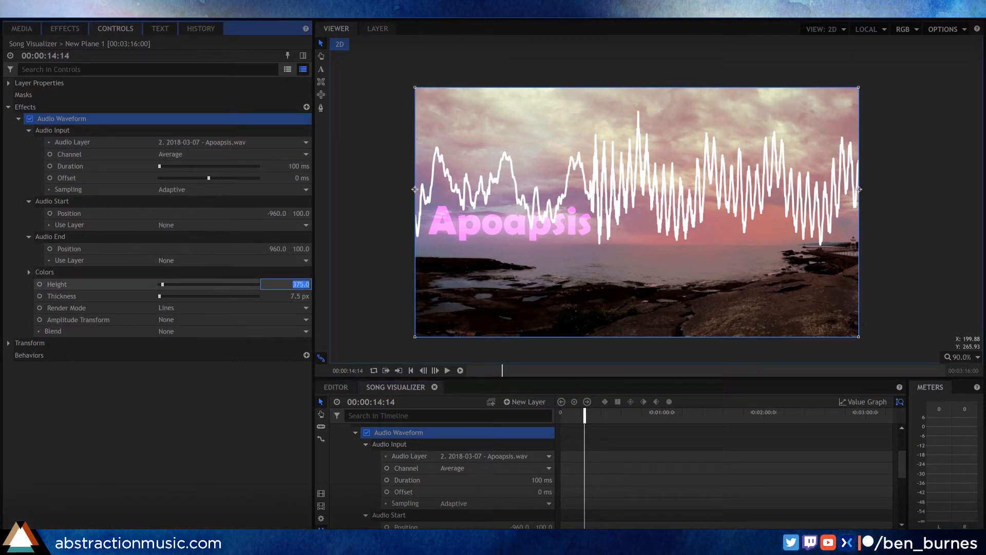
{"action": "type", "text": "50"}
{"action": "key", "text": "Tab"}
{"action": "type", "text": "20"}
{"action": "key", "text": "Return"}
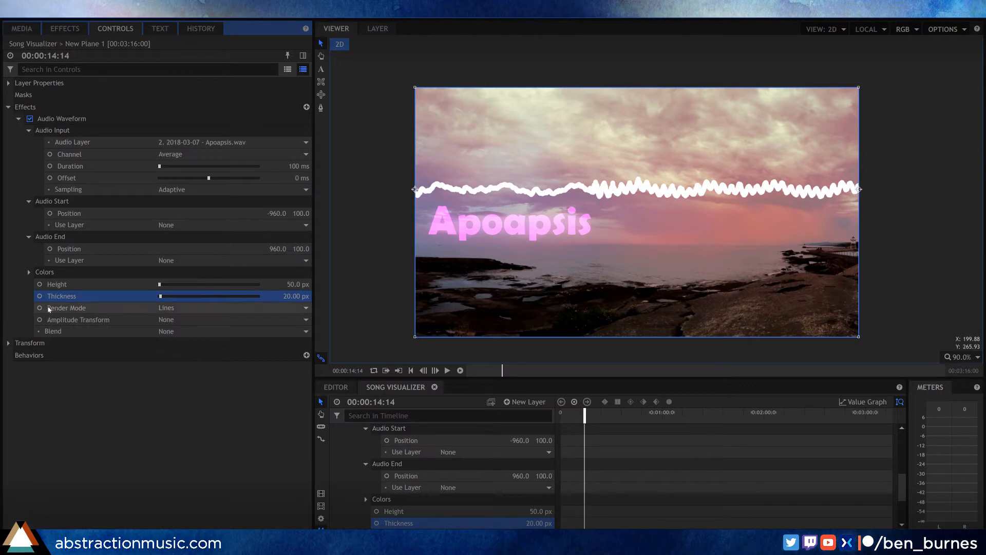
Step: Sample a pale cloud color from the photo's upper edge for the waveform's Color 1
{"action": "left_click", "coordinate": [33, 272]}
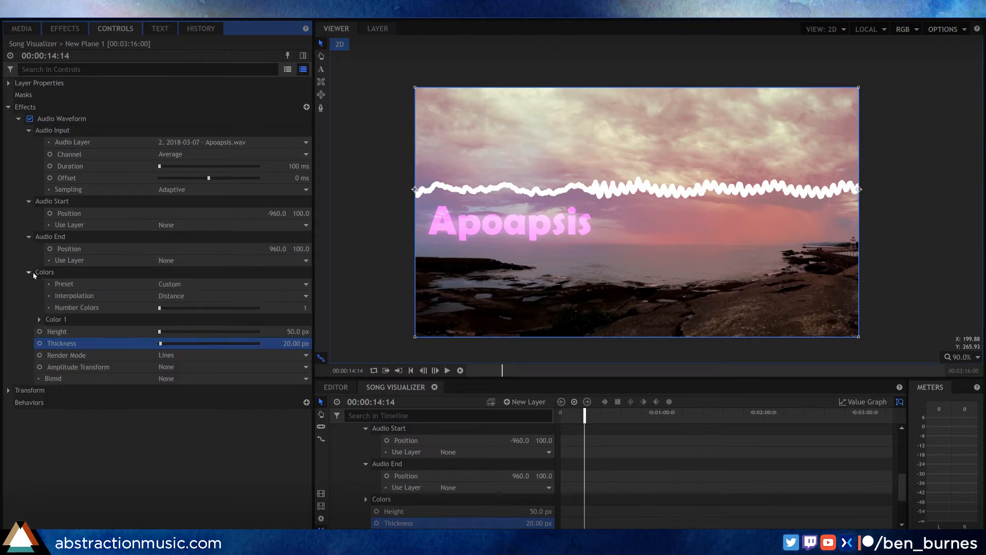
{"action": "left_click", "coordinate": [39, 319]}
{"action": "left_click", "coordinate": [295, 343]}
{"action": "left_click", "coordinate": [516, 86]}
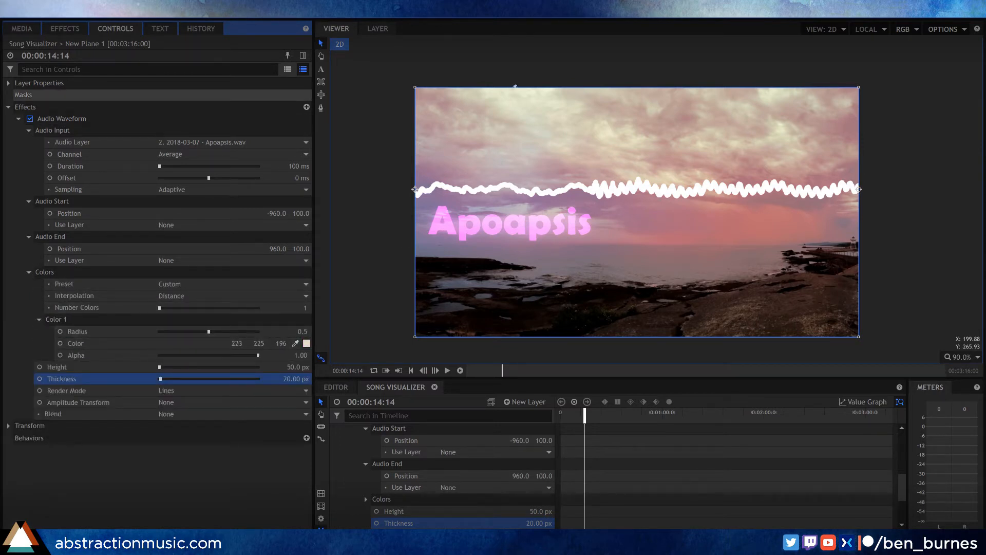
Step: Resample the waveform's Color 1 from the photo's clouds, settling on the pale tone 214, 215, 192
{"action": "left_click", "coordinate": [561, 100]}
{"action": "left_click", "coordinate": [295, 343]}
{"action": "left_click", "coordinate": [545, 92]}
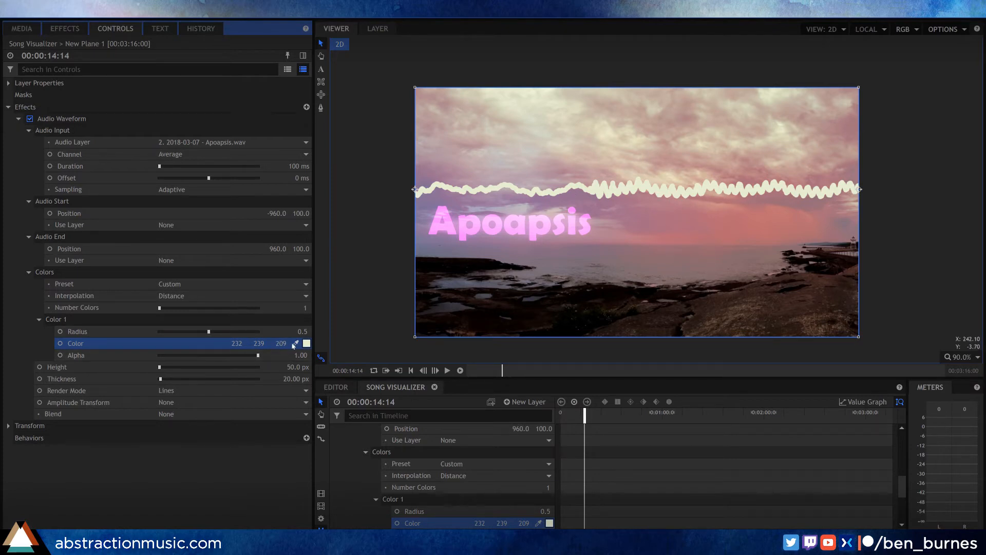
{"action": "left_click_drag", "start_coordinate": [296, 343], "coordinate": [452, 154]}
{"action": "left_click_drag", "start_coordinate": [693, 212], "coordinate": [690, 145]}
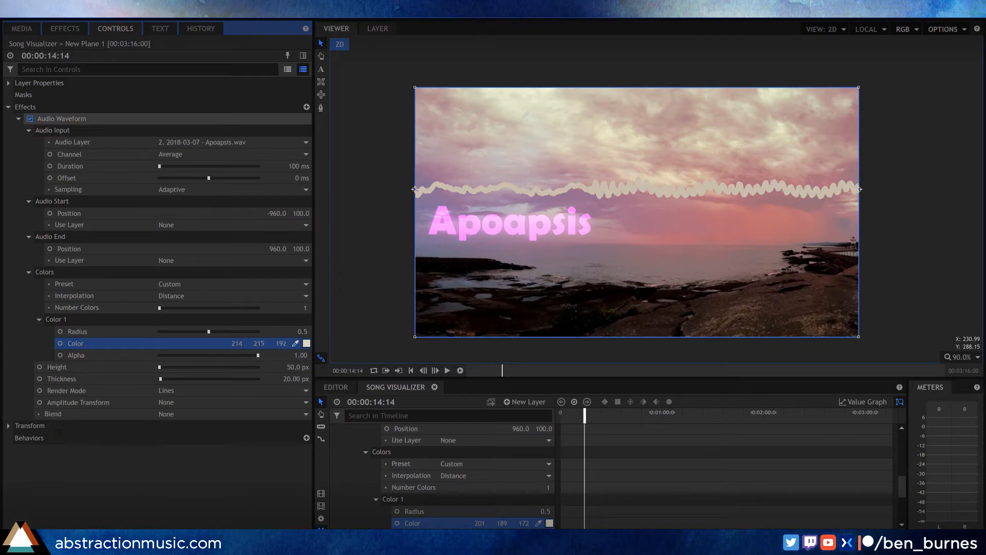
{"action": "left_click_drag", "start_coordinate": [524, 117], "coordinate": [522, 118]}
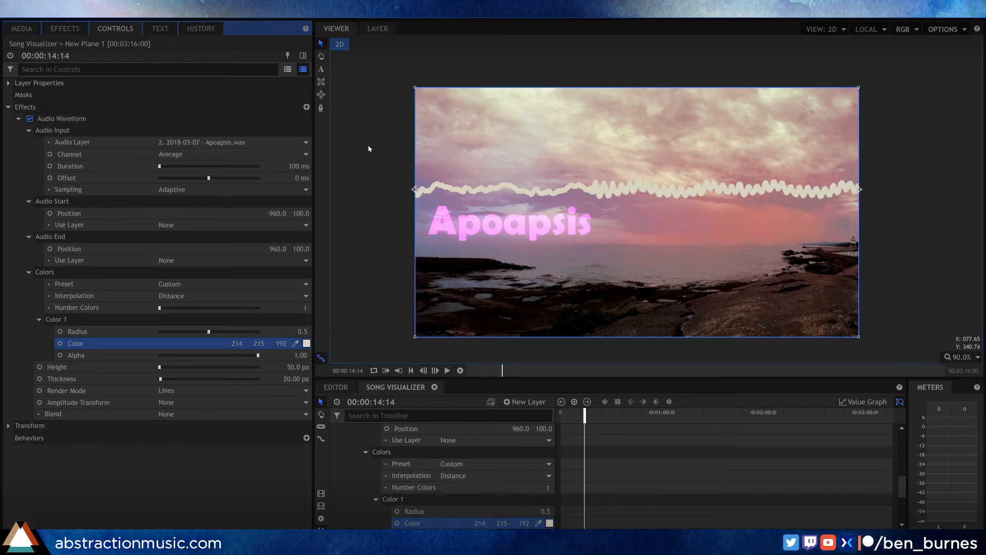
{"action": "left_click", "coordinate": [344, 156]}
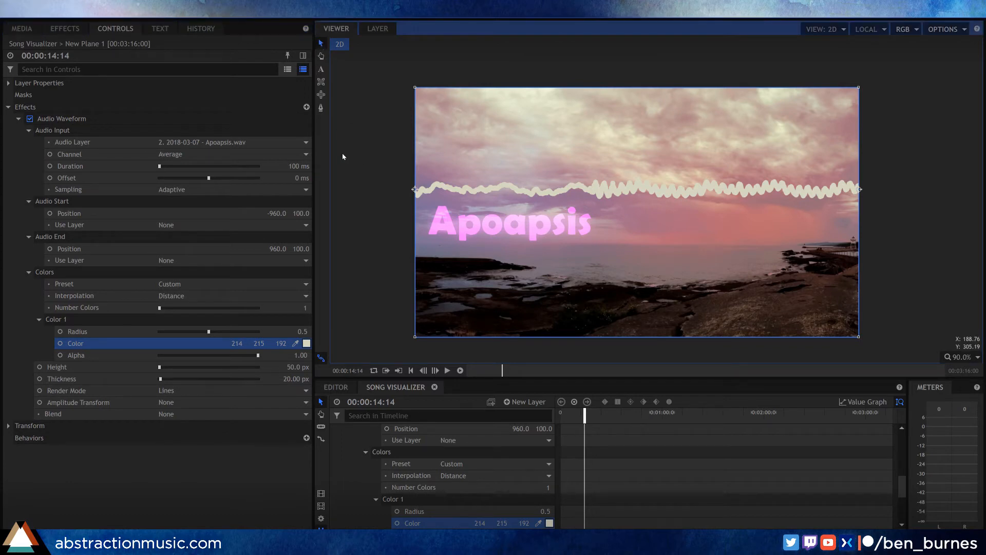
Step: Find the Blur effect and apply it to the New Plane 1 waveform layer
{"action": "left_click", "coordinate": [371, 241]}
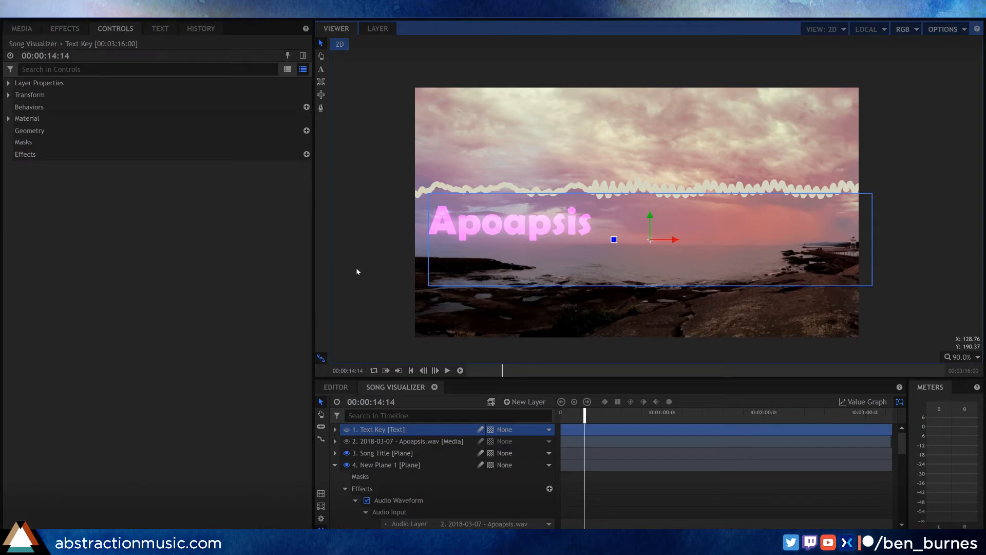
{"action": "left_click", "coordinate": [59, 29]}
{"action": "type", "text": "blur"}
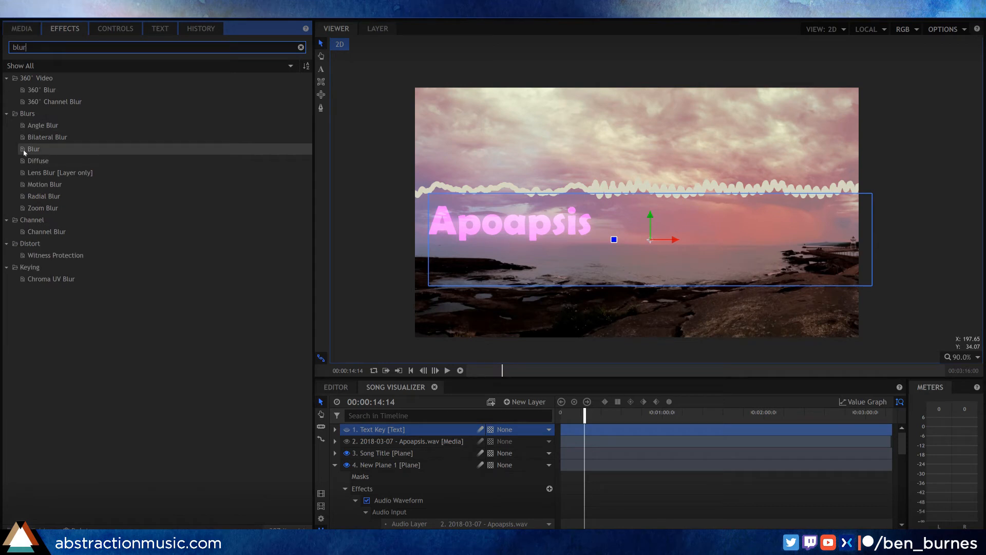
{"action": "left_click_drag", "start_coordinate": [24, 152], "coordinate": [376, 466]}
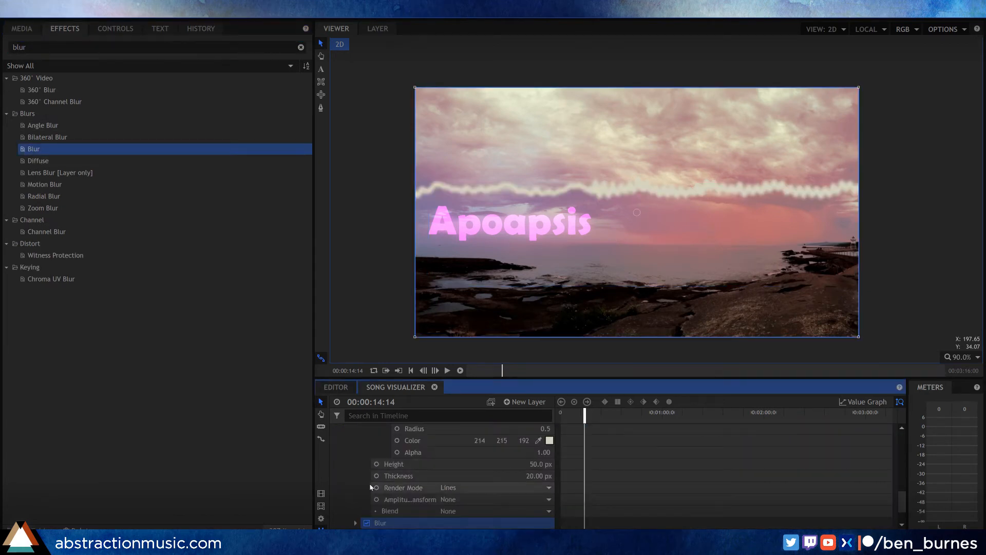
Step: Set the radius of the waveform layer's Blur to 10 px
{"action": "scroll", "coordinate": [397, 491], "scroll_direction": "down", "scroll_amount": 1}
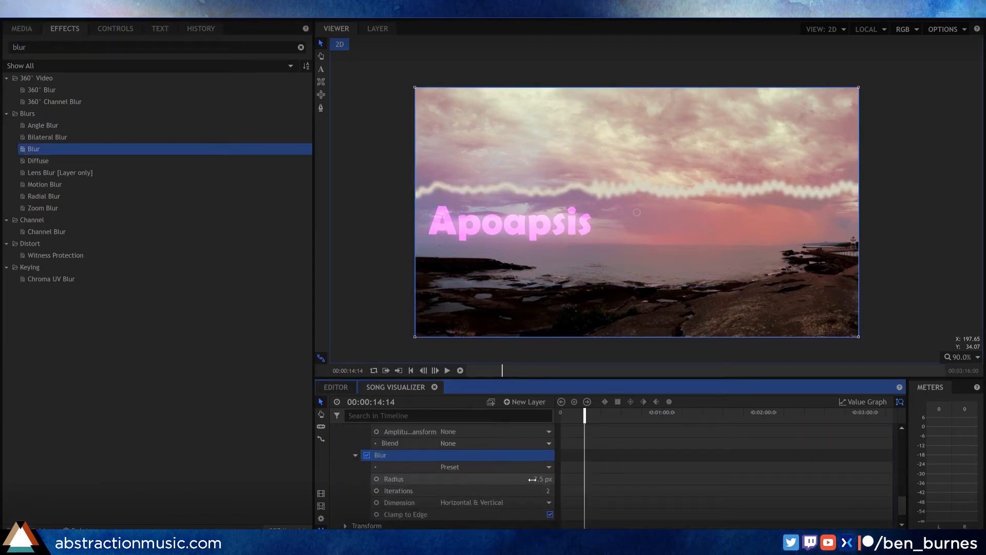
{"action": "left_click", "coordinate": [546, 480]}
{"action": "type", "text": "10"}
{"action": "key", "text": "Tab"}
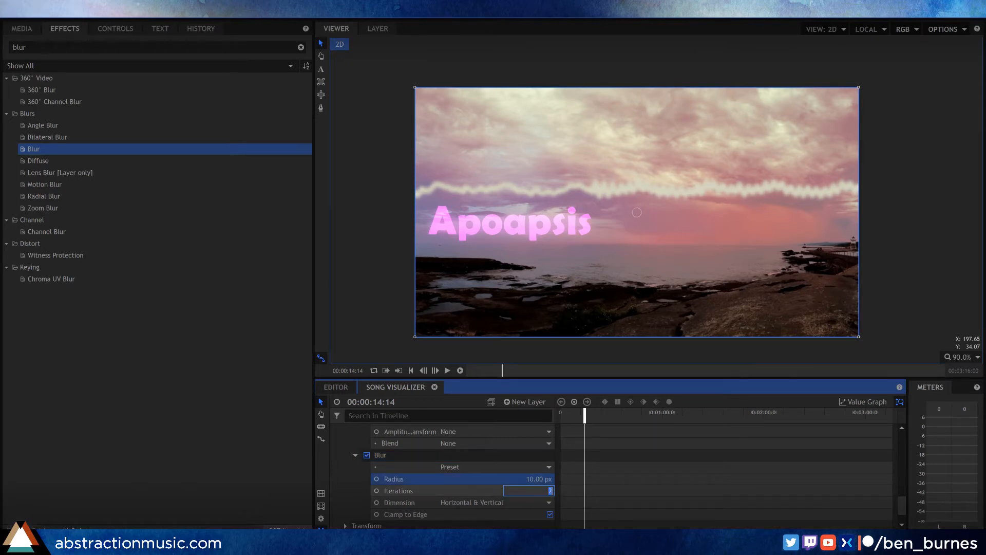
{"action": "key", "text": "Return"}
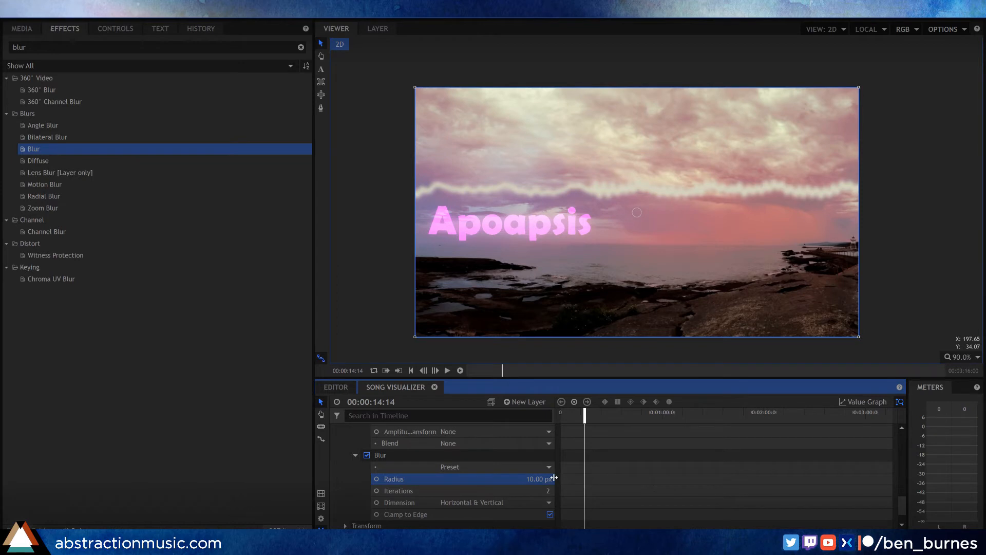
Step: Collapse the waveform plane's properties and rename the New Plane 1 layer as Visualizer
{"action": "left_click", "coordinate": [355, 455]}
{"action": "scroll", "coordinate": [354, 457], "scroll_direction": "up", "scroll_amount": 4}
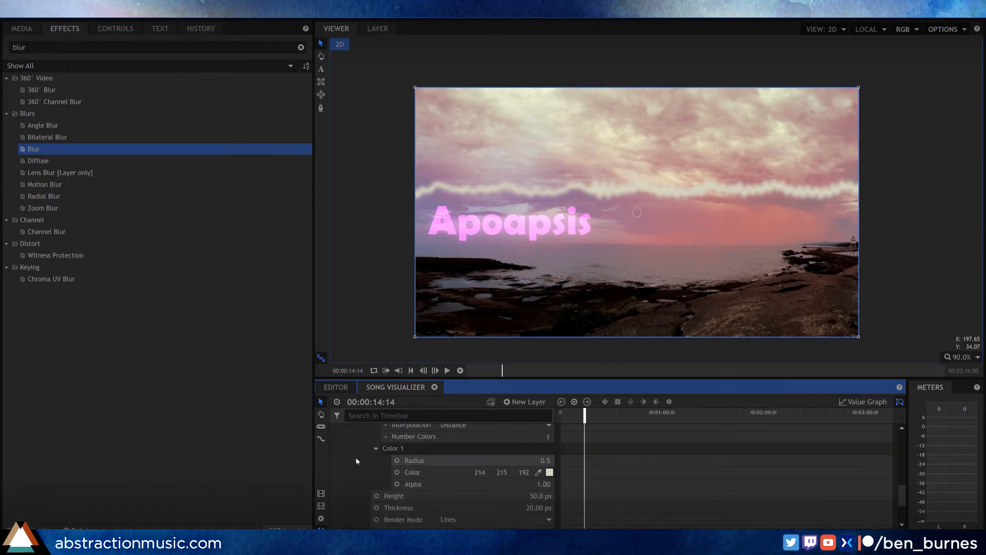
{"action": "scroll", "coordinate": [357, 455], "scroll_direction": "up", "scroll_amount": 2}
{"action": "scroll", "coordinate": [356, 457], "scroll_direction": "up", "scroll_amount": 5}
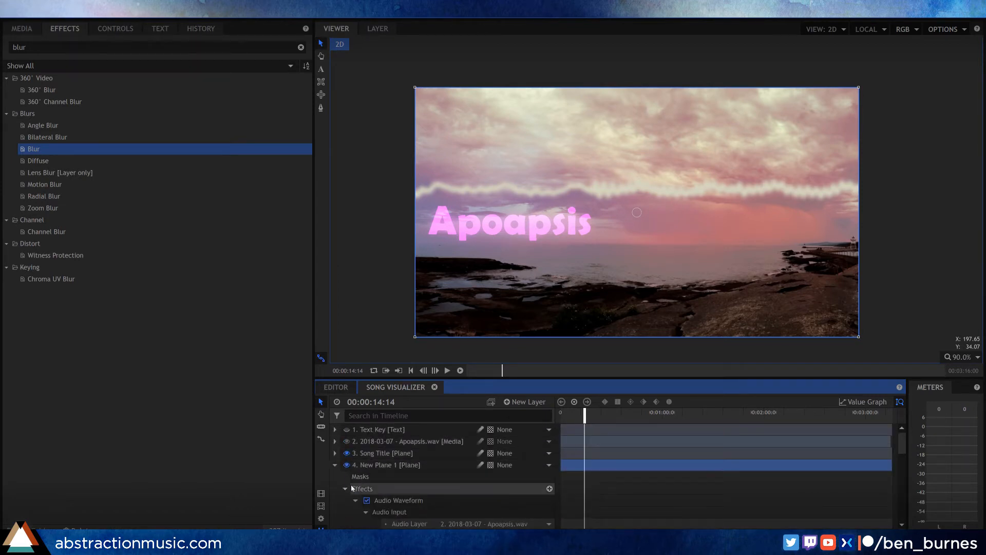
{"action": "left_click", "coordinate": [347, 489]}
{"action": "left_click", "coordinate": [335, 465]}
{"action": "left_click", "coordinate": [377, 468]}
{"action": "left_click", "coordinate": [376, 469]}
{"action": "type", "text": "Visualizer"}
{"action": "key", "text": "Return"}
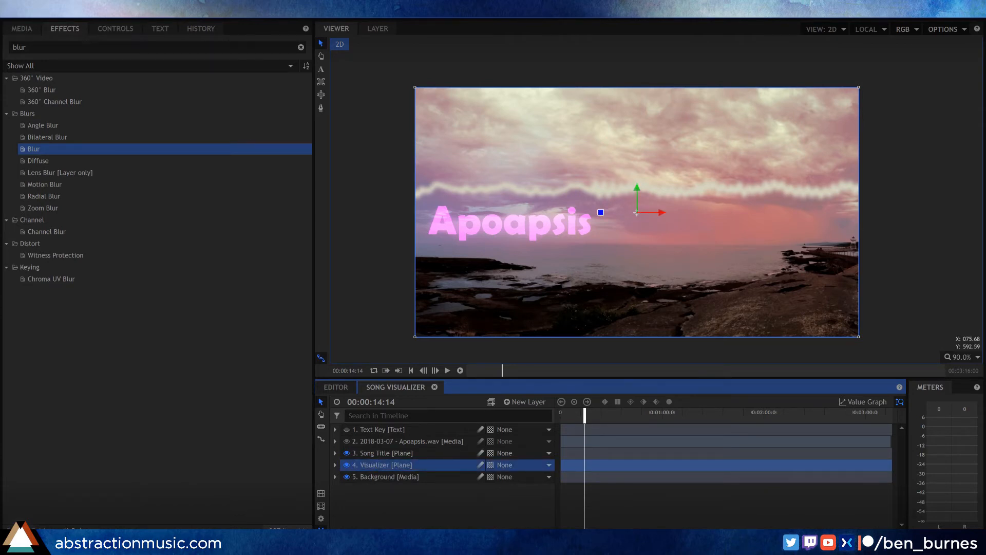
Step: Duplicate the Song Title layer and place the copy between the Visualizer and Background layers
{"action": "left_click", "coordinate": [376, 453]}
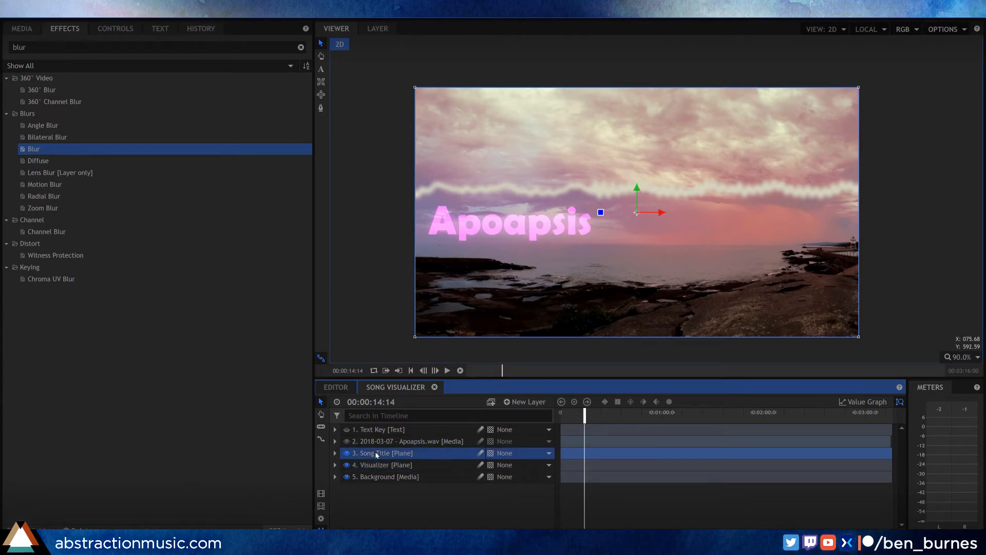
{"action": "key", "text": "ctrl+d"}
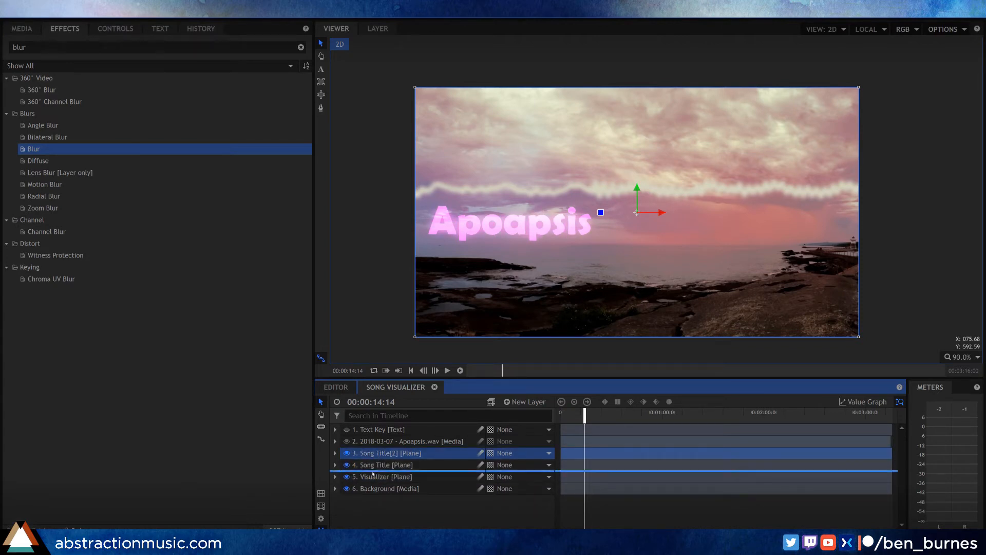
{"action": "left_click_drag", "start_coordinate": [371, 484], "coordinate": [373, 480]}
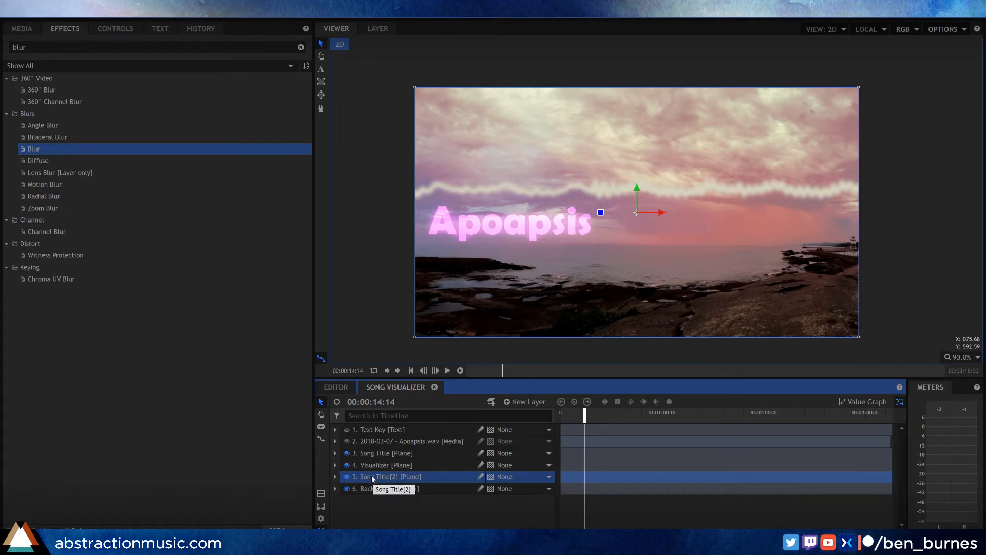
Step: Delete the Glow effect from the duplicated Song Title[2] layer
{"action": "left_click", "coordinate": [335, 477]}
{"action": "left_click", "coordinate": [335, 478]}
{"action": "left_click", "coordinate": [335, 476]}
{"action": "scroll", "coordinate": [339, 478], "scroll_direction": "down", "scroll_amount": 1}
{"action": "left_click", "coordinate": [346, 487]}
{"action": "scroll", "coordinate": [347, 492], "scroll_direction": "down", "scroll_amount": 3}
{"action": "left_click", "coordinate": [392, 488]}
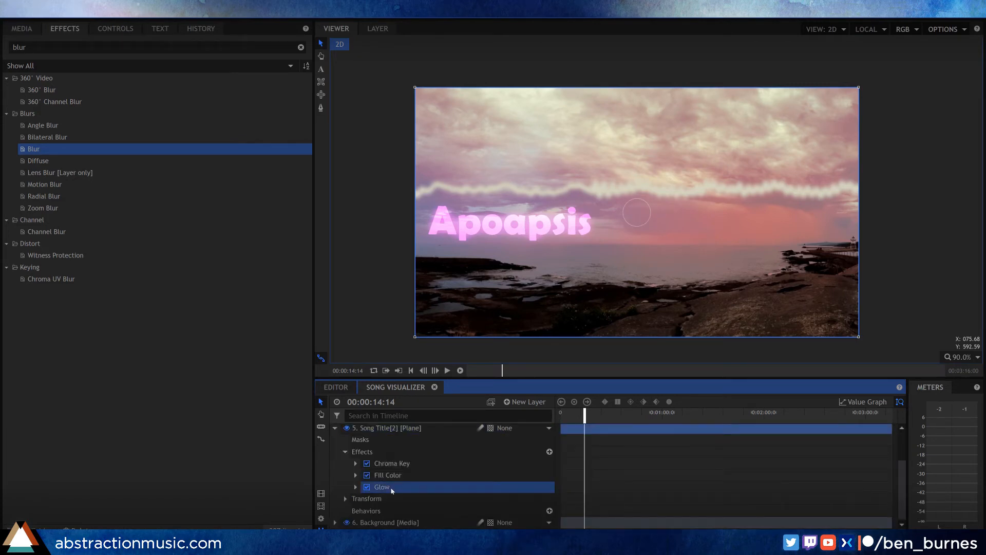
{"action": "key", "text": "Delete"}
Step: Apply a Blur effect after Fill Color on the Song Title[2] layer and set its radius to 43.5 px
{"action": "left_click", "coordinate": [392, 489]}
{"action": "left_click_drag", "start_coordinate": [53, 149], "coordinate": [417, 489]}
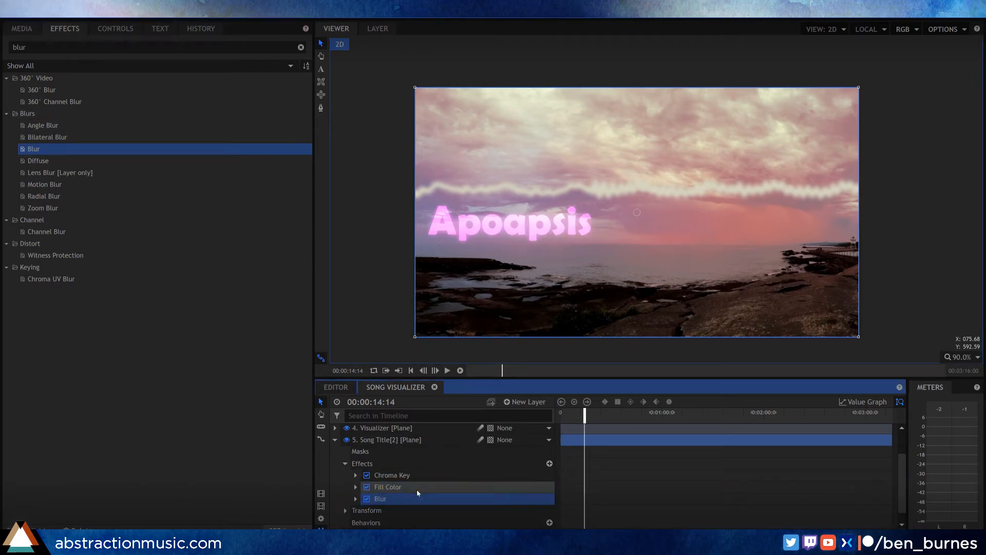
{"action": "left_click", "coordinate": [355, 499]}
{"action": "scroll", "coordinate": [406, 473], "scroll_direction": "down", "scroll_amount": 2}
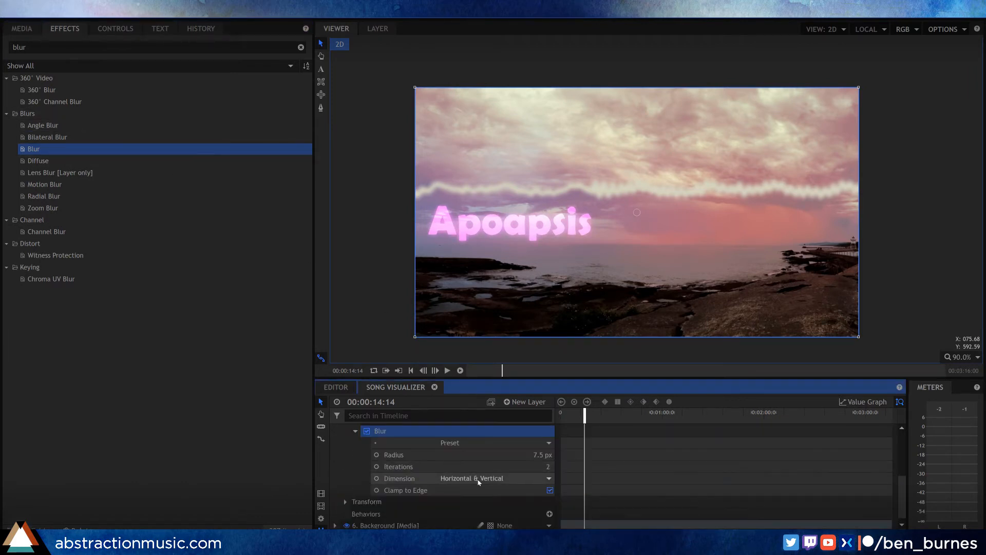
{"action": "mouse_move", "coordinate": [542, 455]}
{"action": "left_mouse_down"}
{"action": "mouse_move", "coordinate": [560, 454]}
{"action": "mouse_move", "coordinate": [537, 467]}
{"action": "left_mouse_up"}
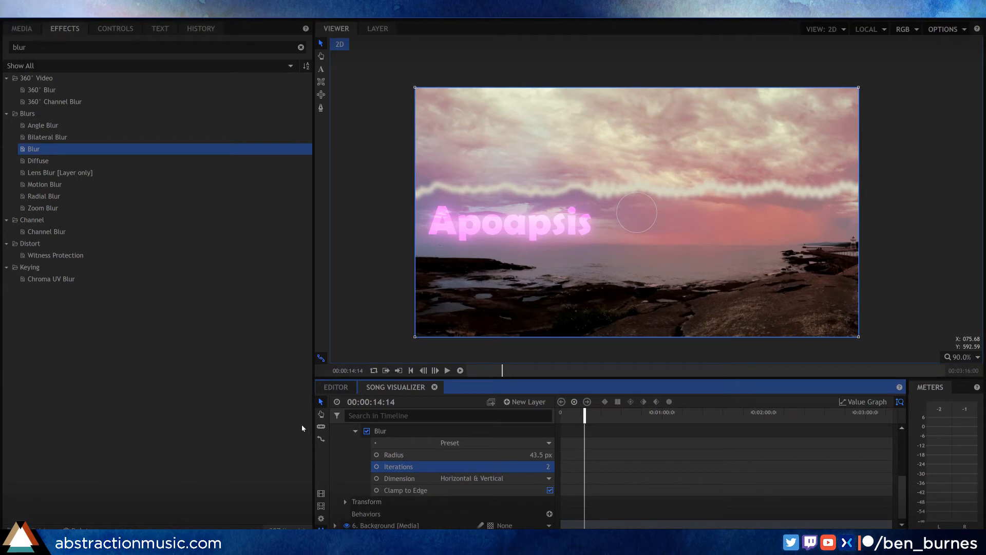
{"action": "scroll", "coordinate": [354, 462], "scroll_direction": "up", "scroll_amount": 5}
{"action": "left_click", "coordinate": [335, 476]}
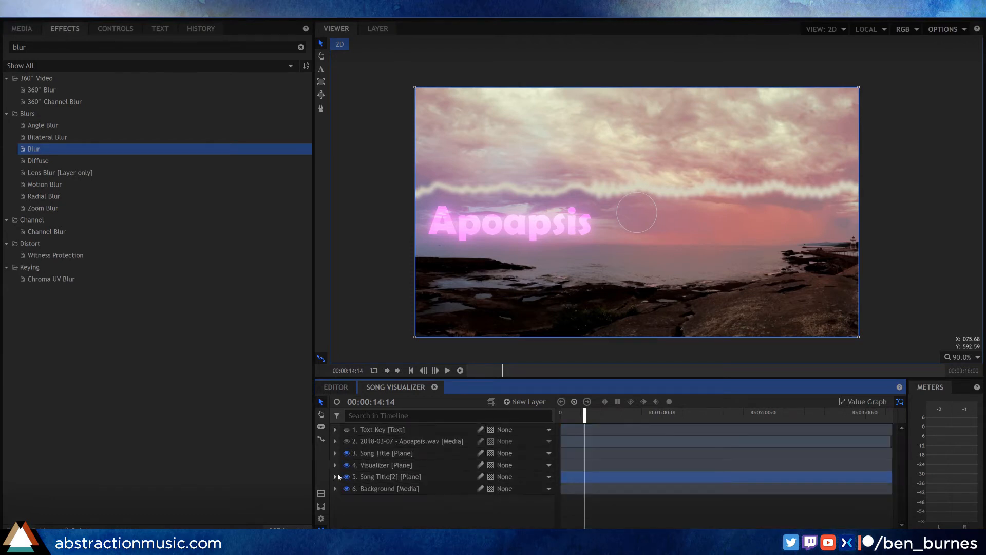
Step: Create a new grade layer and place it between the Song Title and Visualizer layers
{"action": "right_click", "coordinate": [422, 520]}
{"action": "mouse_move", "coordinate": [423, 520]}
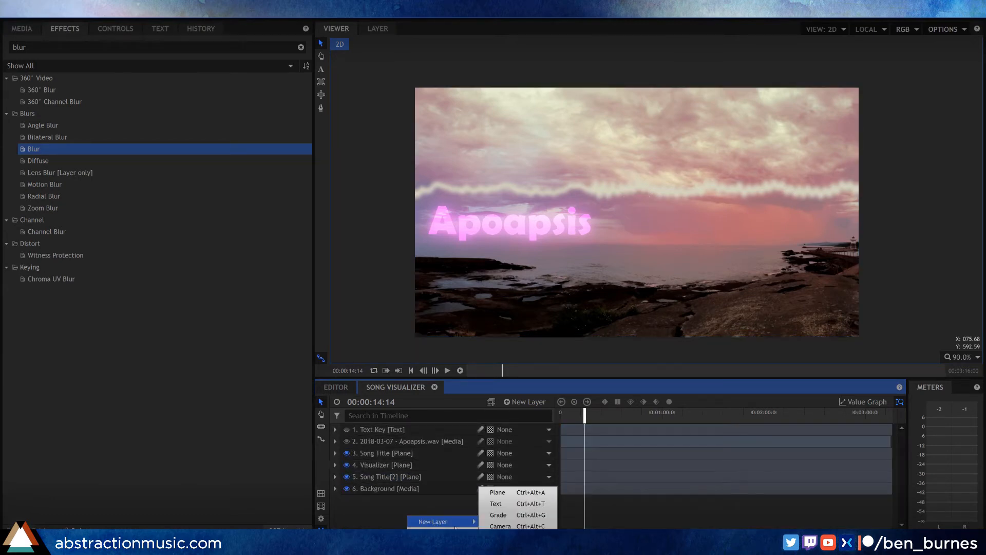
{"action": "left_click", "coordinate": [496, 514]}
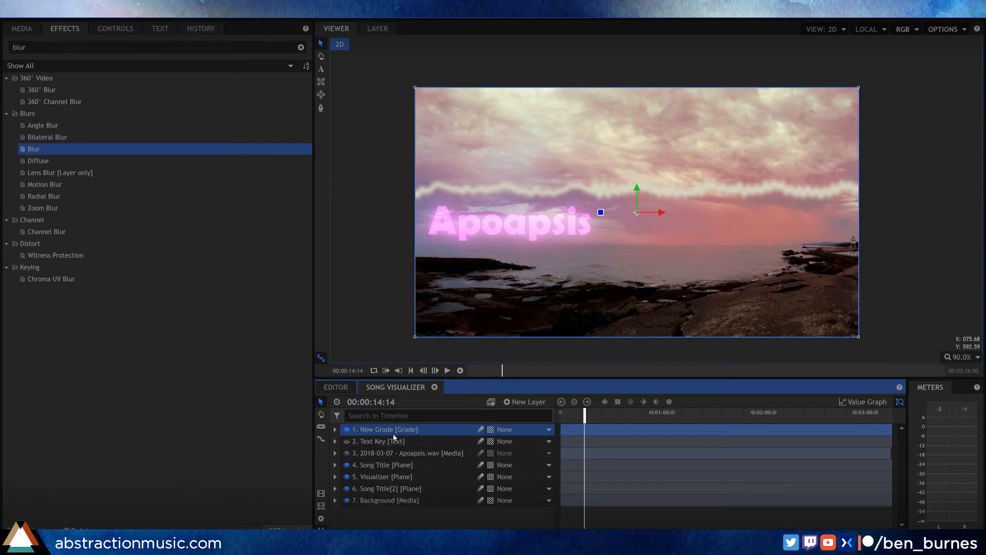
{"action": "left_click_drag", "start_coordinate": [396, 432], "coordinate": [406, 475]}
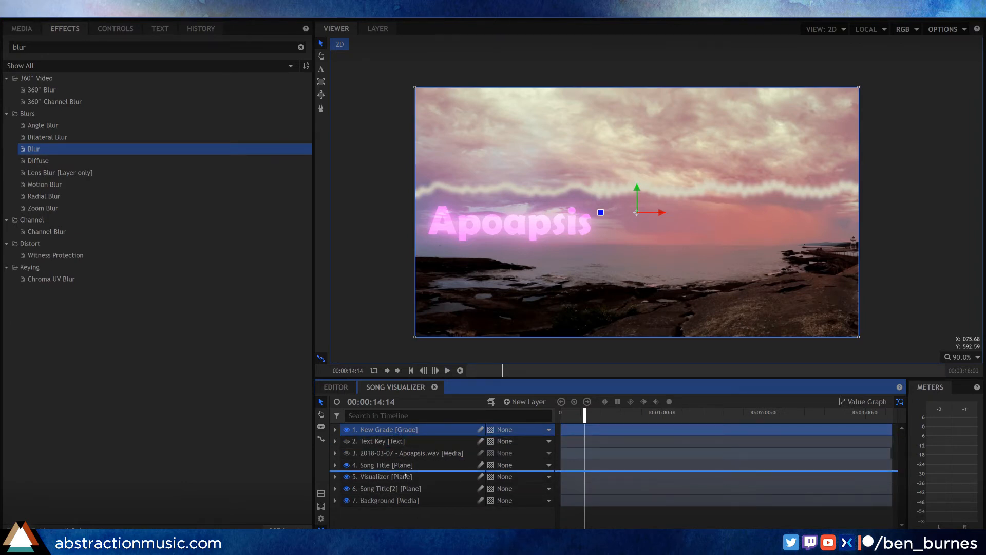
{"action": "left_click_drag", "start_coordinate": [405, 474], "coordinate": [405, 476]}
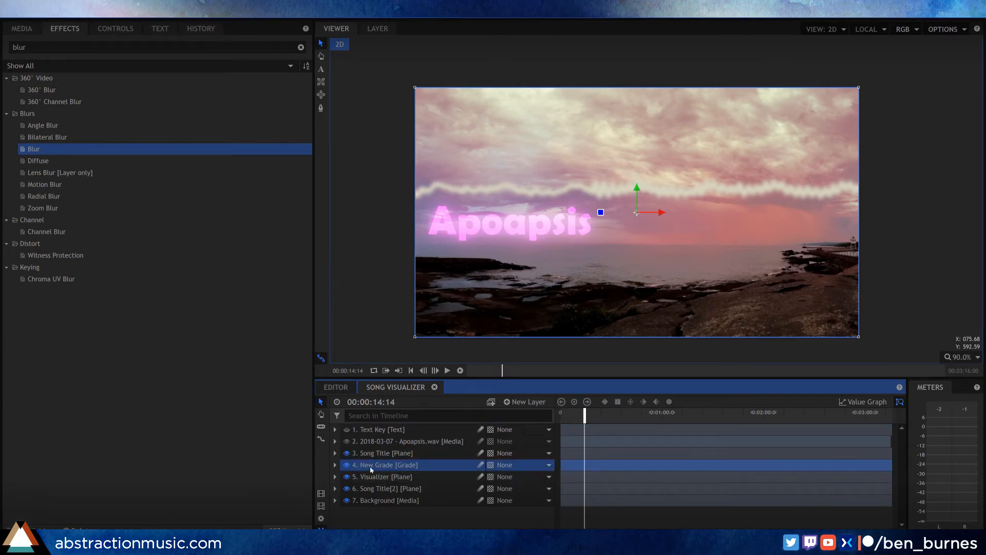
{"action": "left_click", "coordinate": [388, 477]}
{"action": "left_click", "coordinate": [392, 501], "text": "shift"}
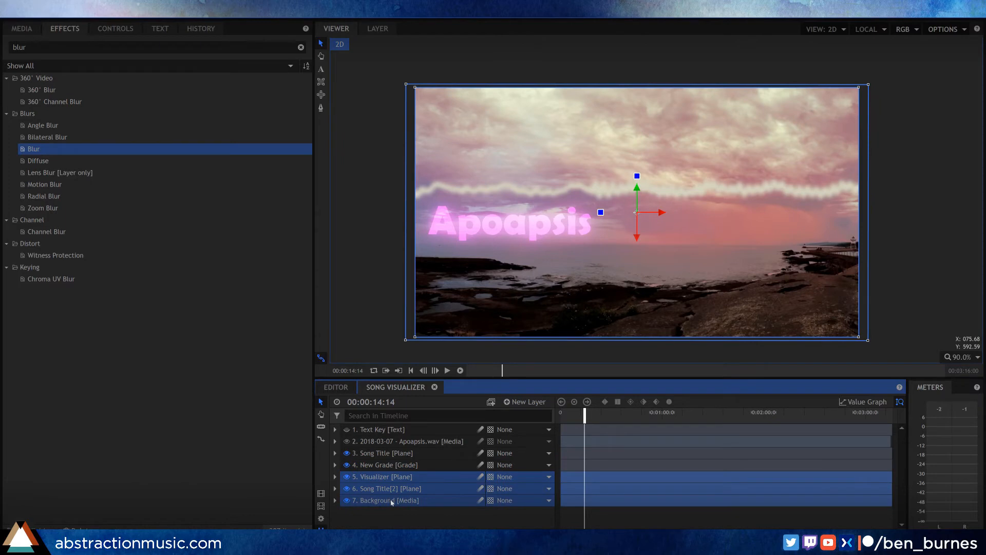
{"action": "left_click", "coordinate": [394, 466]}
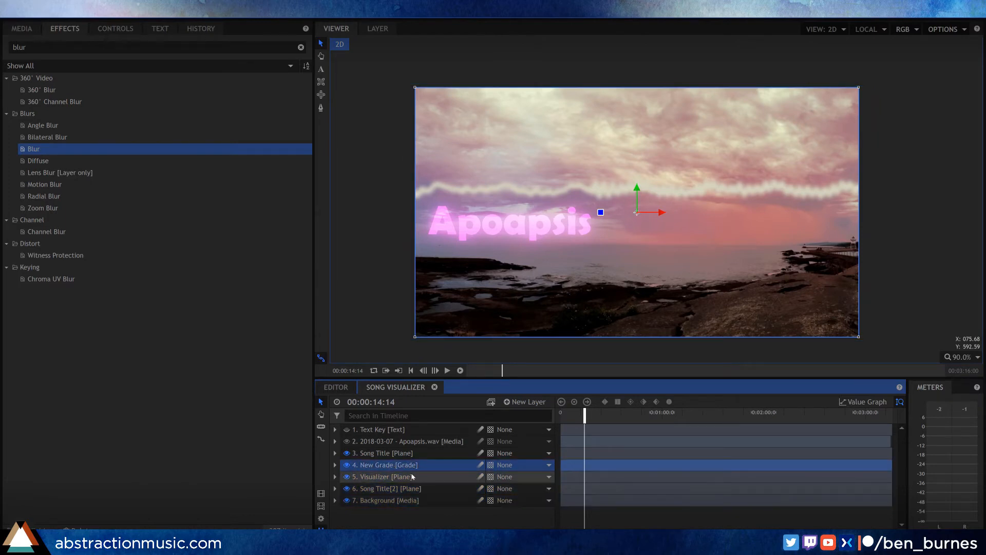
{"action": "left_click", "coordinate": [398, 478]}
{"action": "left_click", "coordinate": [400, 501], "text": "shift"}
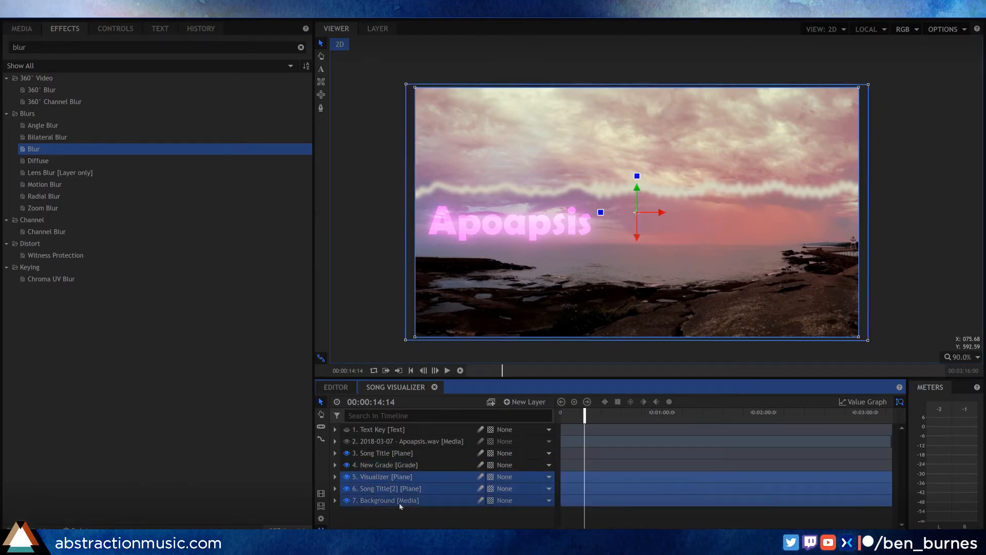
{"action": "left_click", "coordinate": [400, 465]}
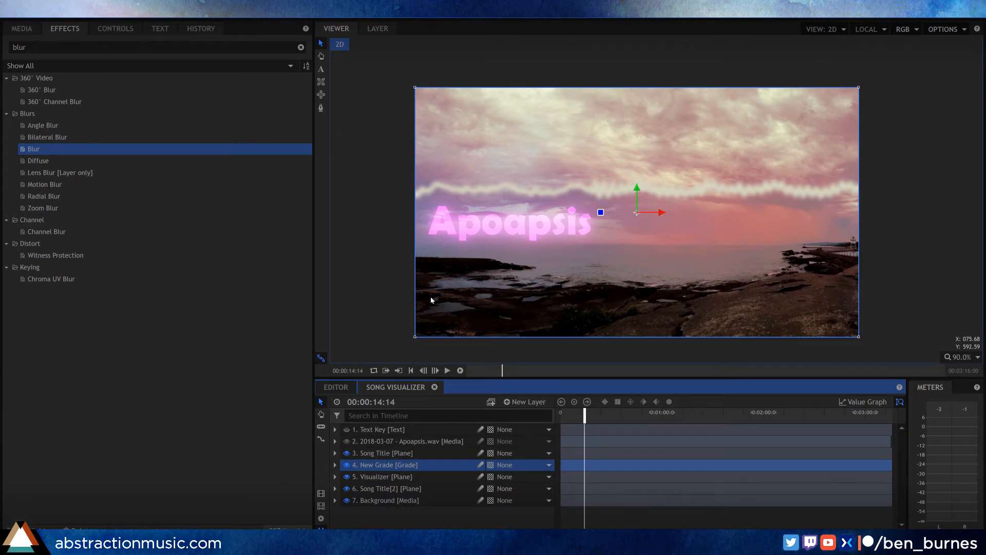
Step: Find the Pixel Sort effect and apply it to the New Grade layer
{"action": "left_click", "coordinate": [2, 46]}
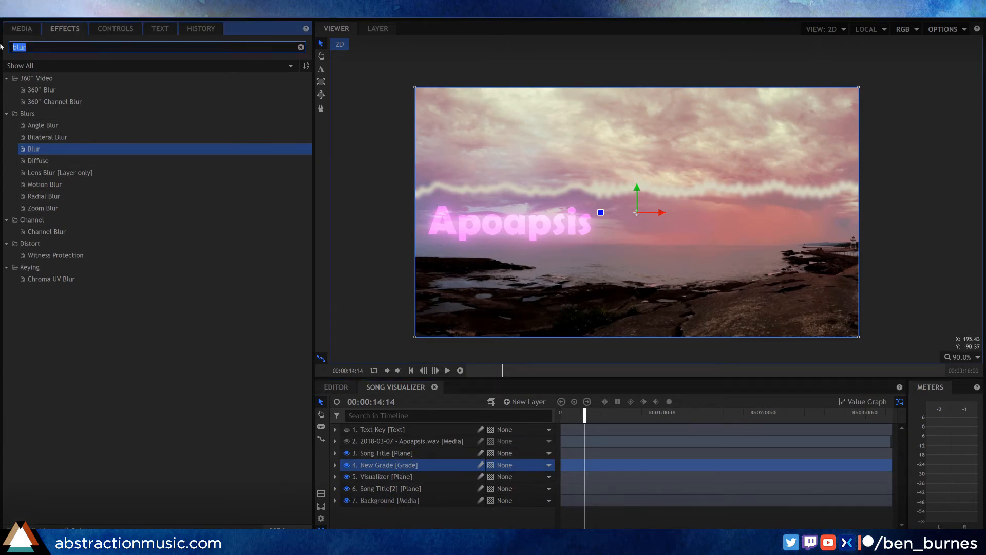
{"action": "type", "text": "pixe"}
{"action": "left_click_drag", "start_coordinate": [47, 91], "coordinate": [421, 429]}
{"action": "left_click_drag", "start_coordinate": [424, 466], "coordinate": [415, 465]}
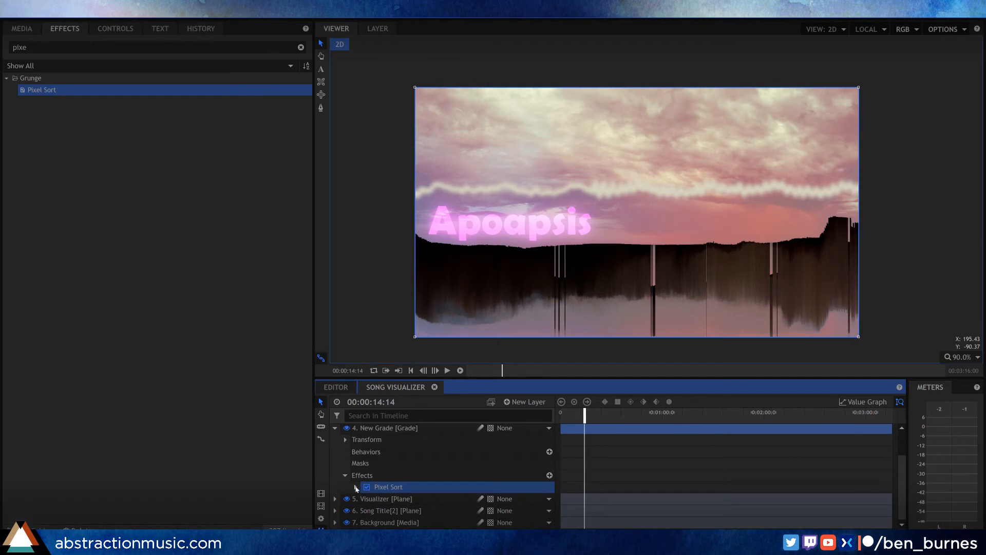
Step: Set the Pixel Sort effect's Min Brightness to 70% on the New Grade layer
{"action": "left_click", "coordinate": [355, 487]}
{"action": "scroll", "coordinate": [459, 478], "scroll_direction": "down", "scroll_amount": 3}
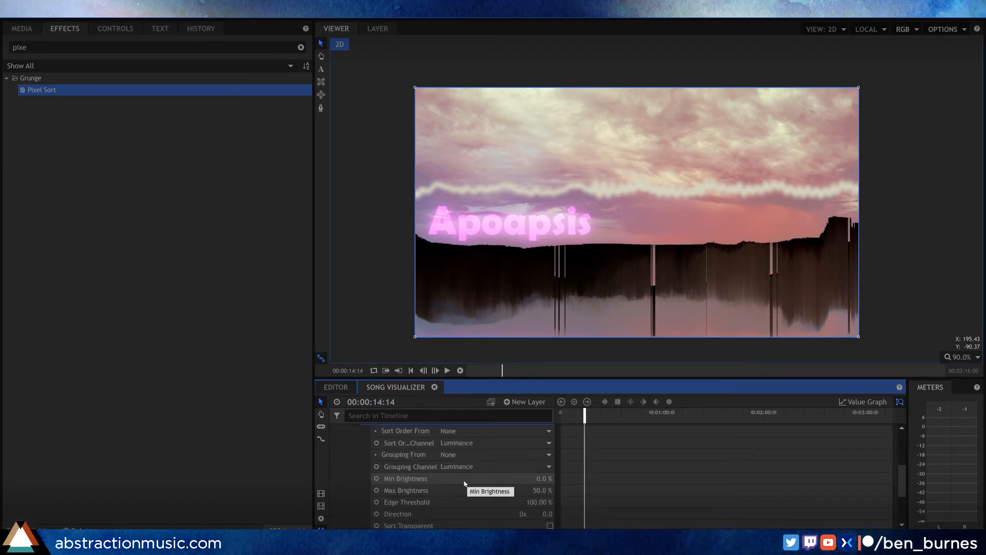
{"action": "scroll", "coordinate": [465, 484], "scroll_direction": "down", "scroll_amount": 1}
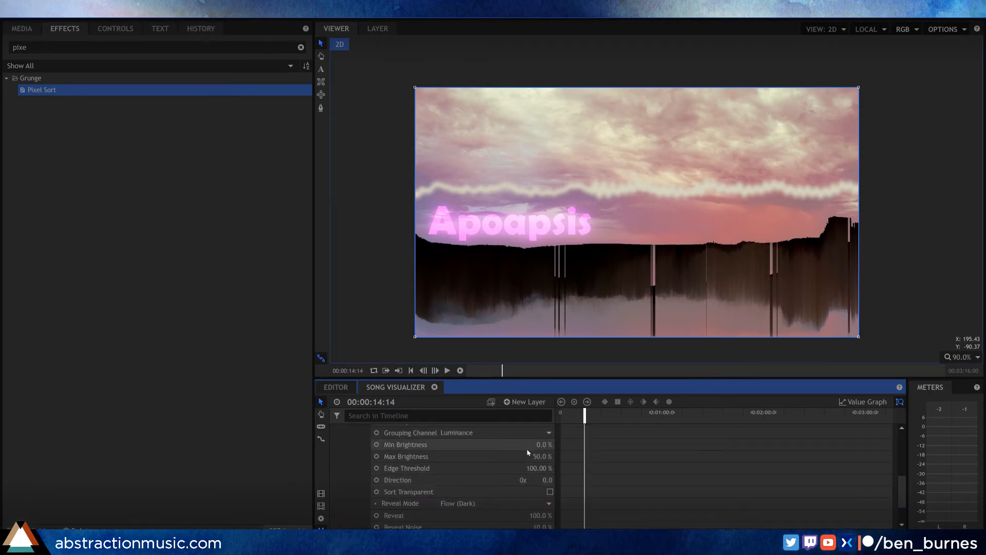
{"action": "scroll", "coordinate": [522, 462], "scroll_direction": "up", "scroll_amount": 2}
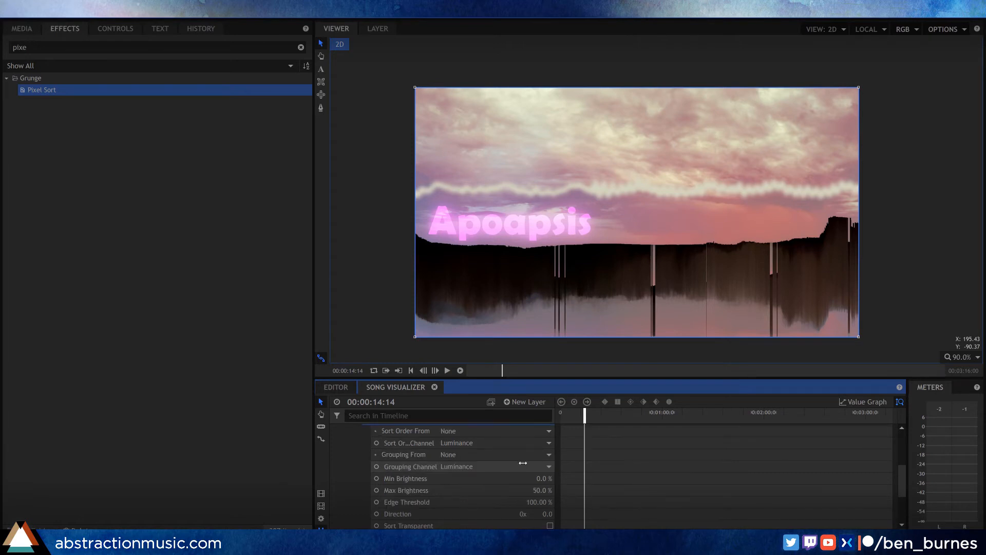
{"action": "scroll", "coordinate": [498, 467], "scroll_direction": "down", "scroll_amount": 1}
{"action": "left_click_drag", "start_coordinate": [543, 478], "coordinate": [579, 478]}
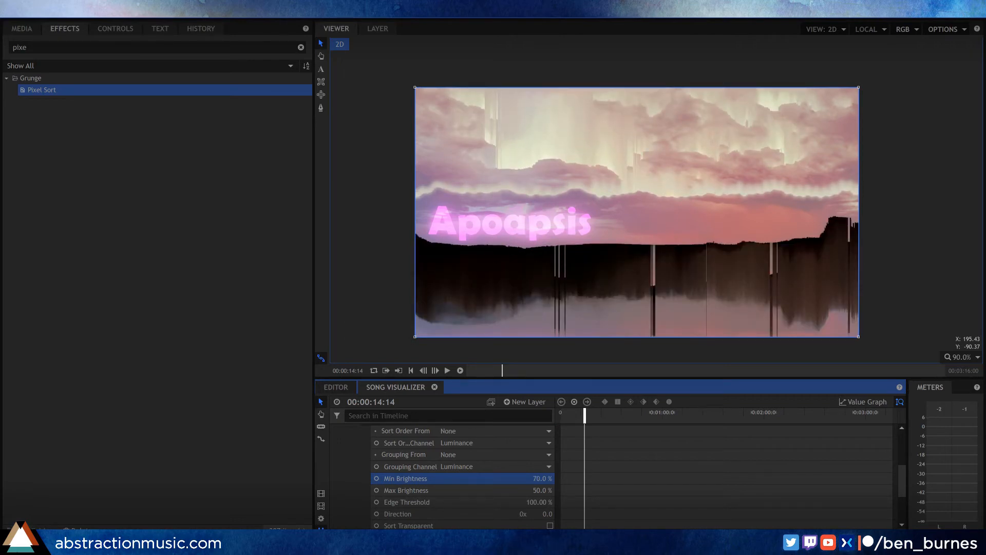
Step: Set Pixel Sort's Min Brightness to 65%, Max Brightness to 12% and Direction to -33°, and preview the motion
{"action": "left_click_drag", "start_coordinate": [579, 478], "coordinate": [522, 491]}
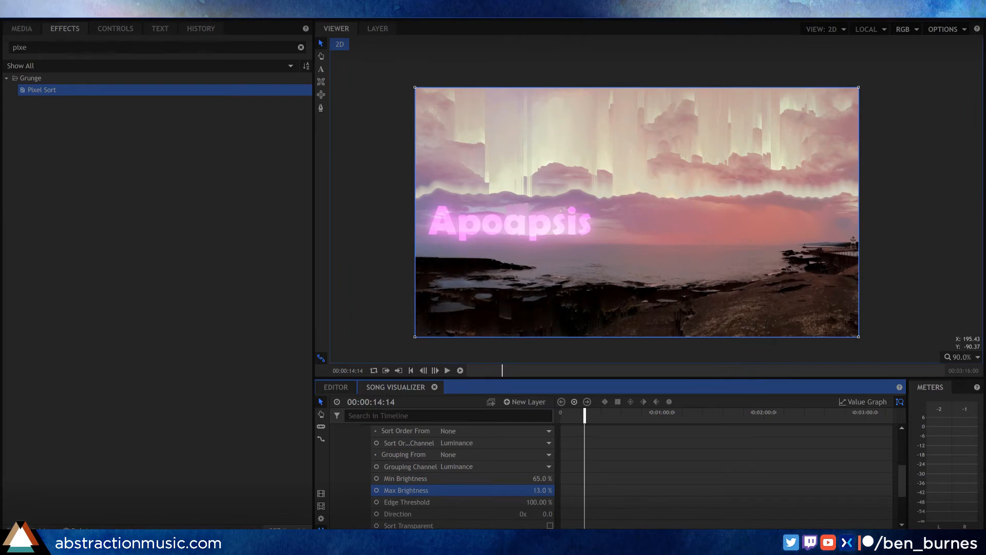
{"action": "left_click", "coordinate": [547, 514]}
{"action": "type", "text": "-33"}
{"action": "key", "text": "Return"}
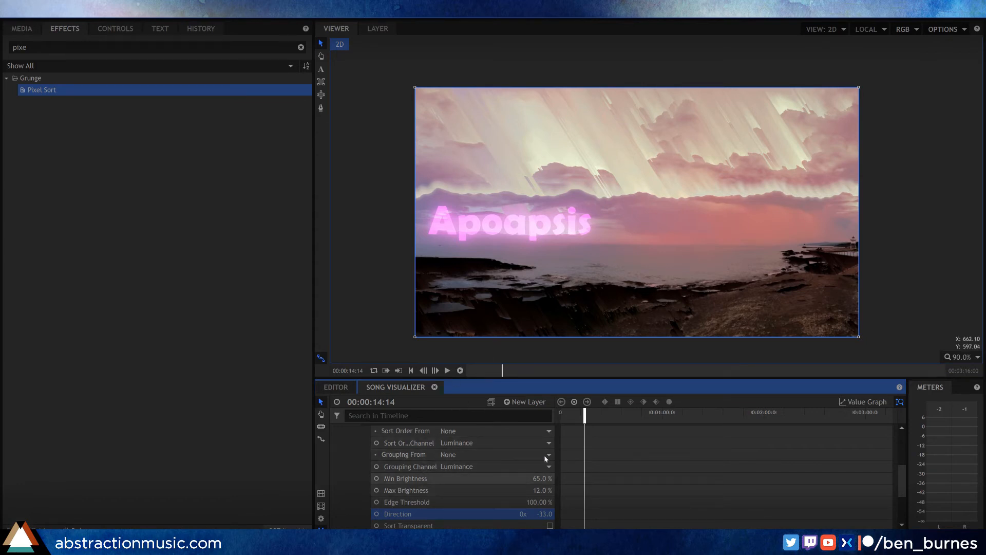
{"action": "left_click_drag", "start_coordinate": [584, 411], "coordinate": [607, 412]}
{"action": "key", "text": "space"}
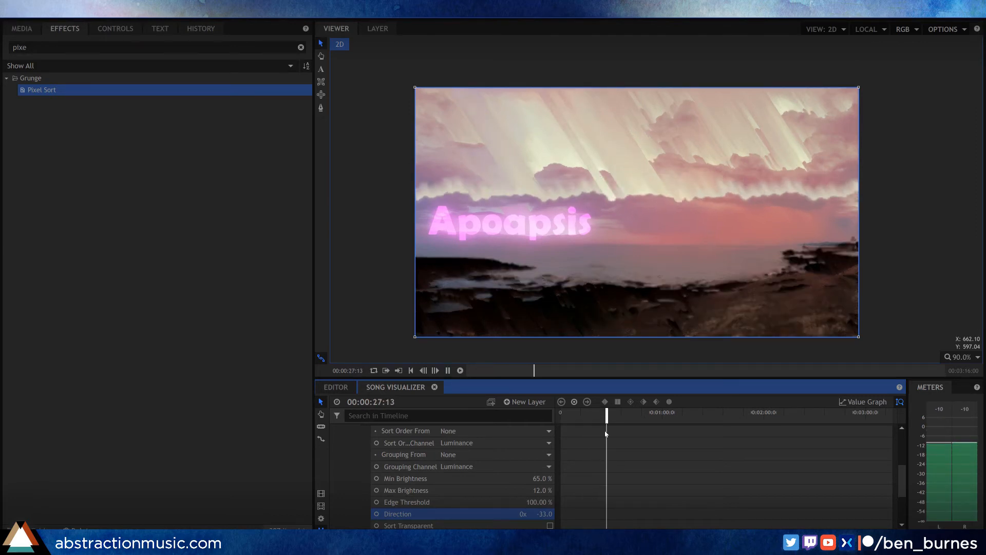
{"action": "left_click_drag", "start_coordinate": [637, 411], "coordinate": [577, 414]}
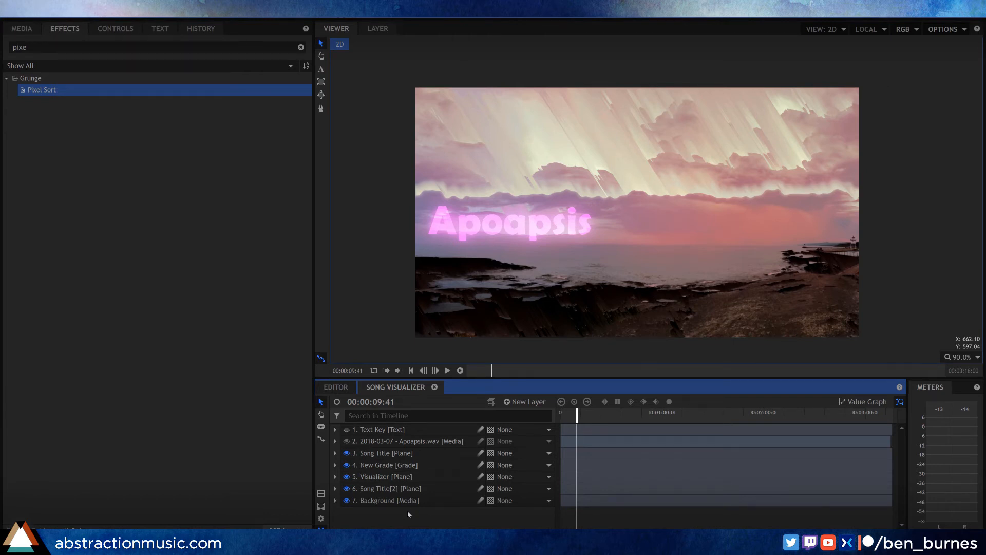
Step: Create another grade layer and place it directly below the Pixel Sort grade layer, above the Visualizer
{"action": "right_click", "coordinate": [411, 512]}
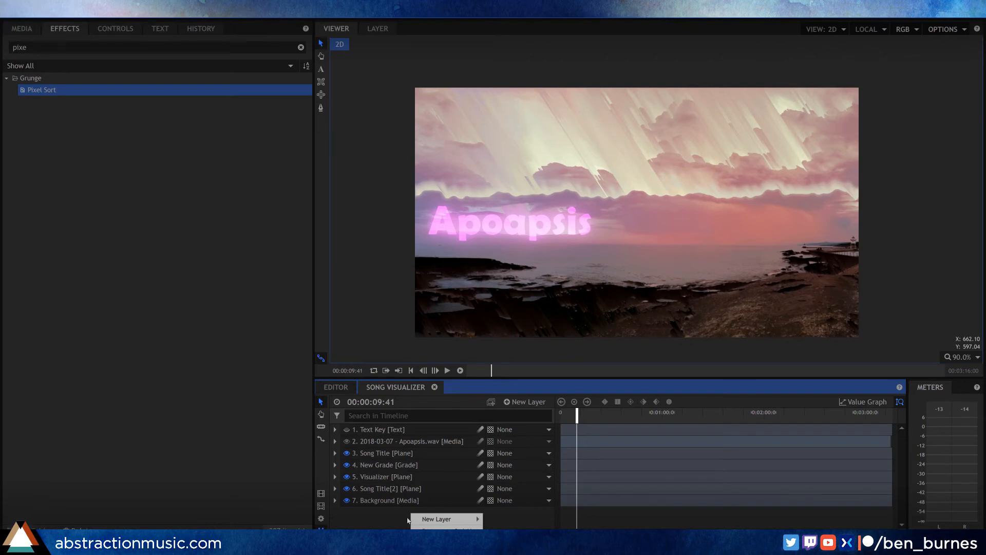
{"action": "mouse_move", "coordinate": [462, 519]}
{"action": "left_click", "coordinate": [506, 516]}
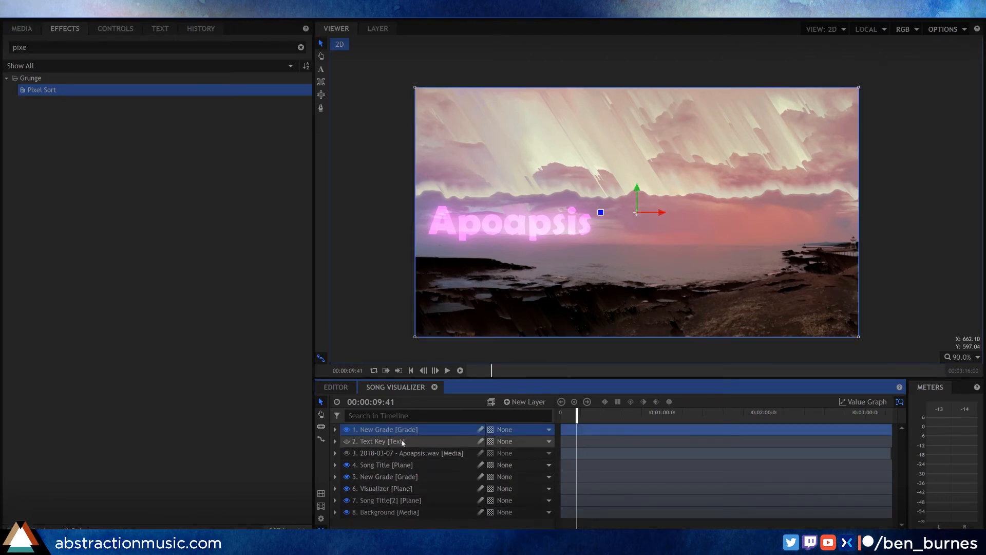
{"action": "left_click_drag", "start_coordinate": [400, 432], "coordinate": [387, 471]}
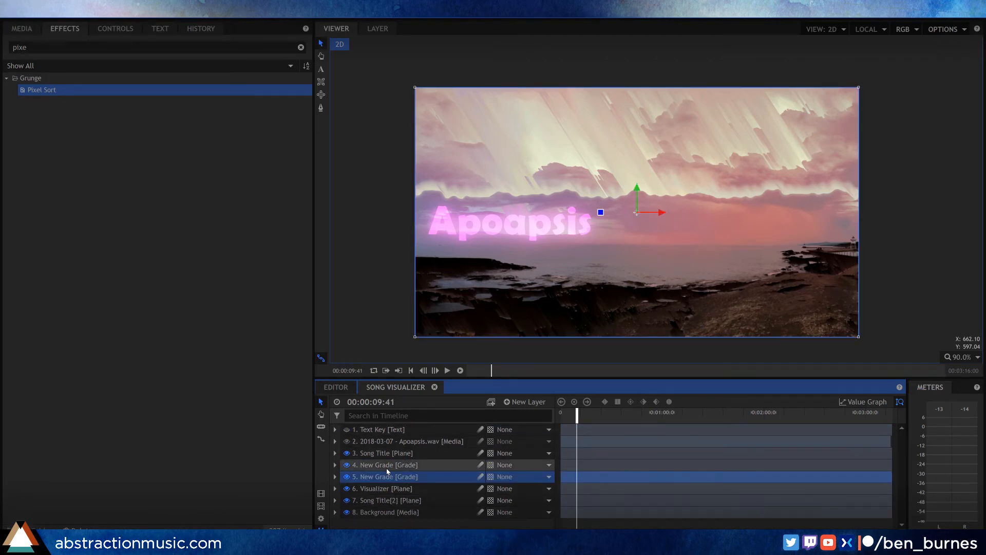
Step: Rename the upper grade layer Pixel Sort and the lower one Clouds
{"action": "double_click", "coordinate": [387, 469]}
{"action": "type", "text": "Pixel Sort"}
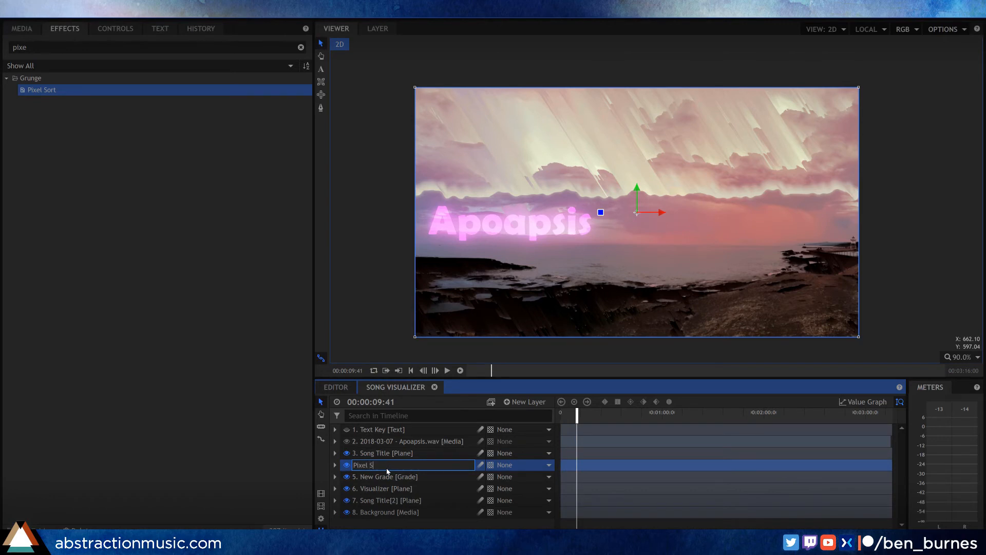
{"action": "key", "text": "Return"}
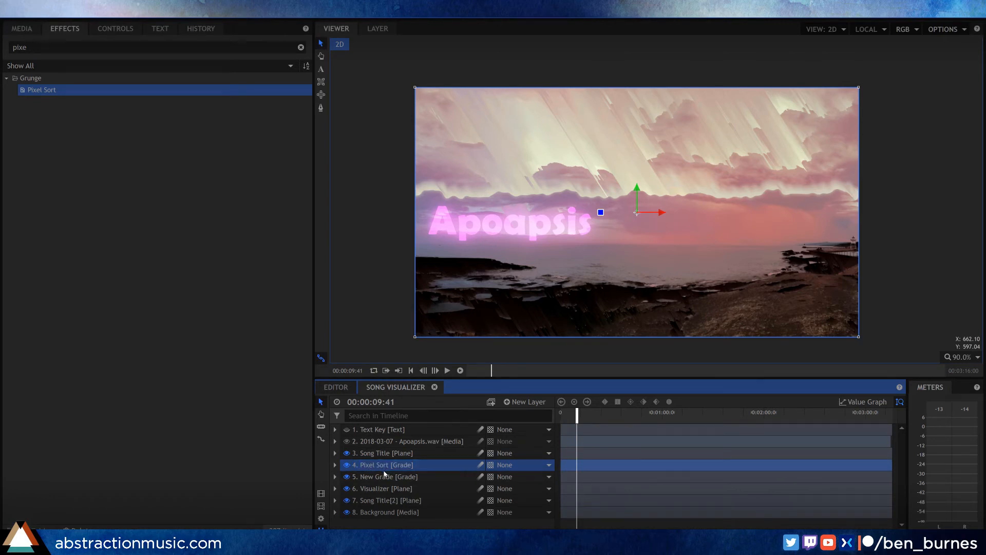
{"action": "left_click", "coordinate": [385, 476]}
{"action": "double_click", "coordinate": [385, 476]}
{"action": "type", "text": "Clouds"}
{"action": "key", "text": "Return"}
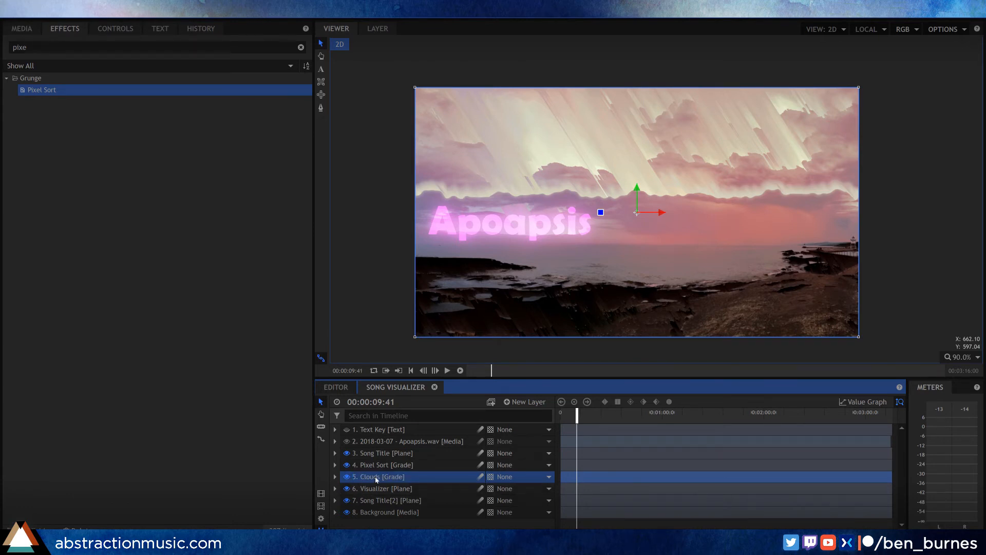
Step: Find the Clouds effect and apply it to the Clouds grade layer
{"action": "left_click_drag", "start_coordinate": [31, 48], "coordinate": [1, 44]}
{"action": "type", "text": "clouds"}
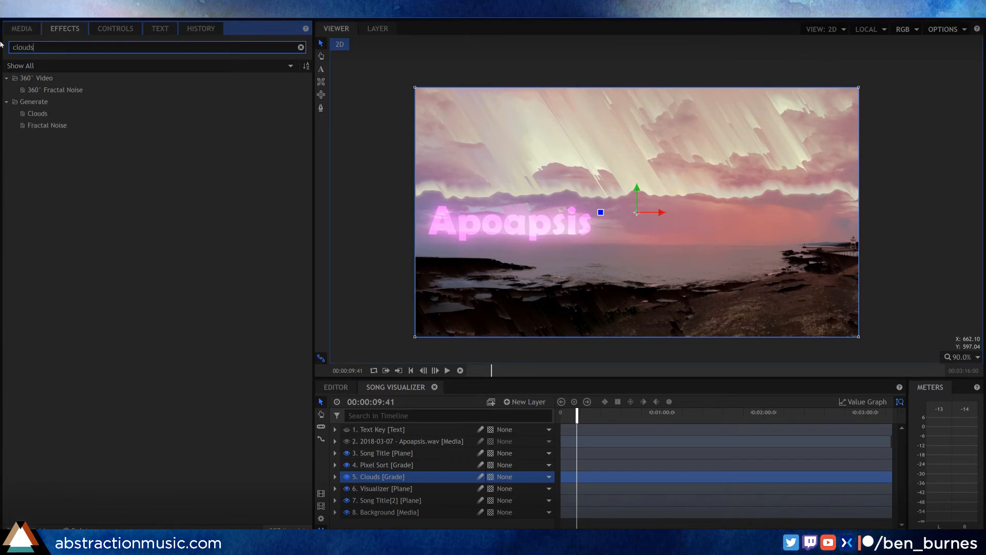
{"action": "left_click", "coordinate": [31, 113]}
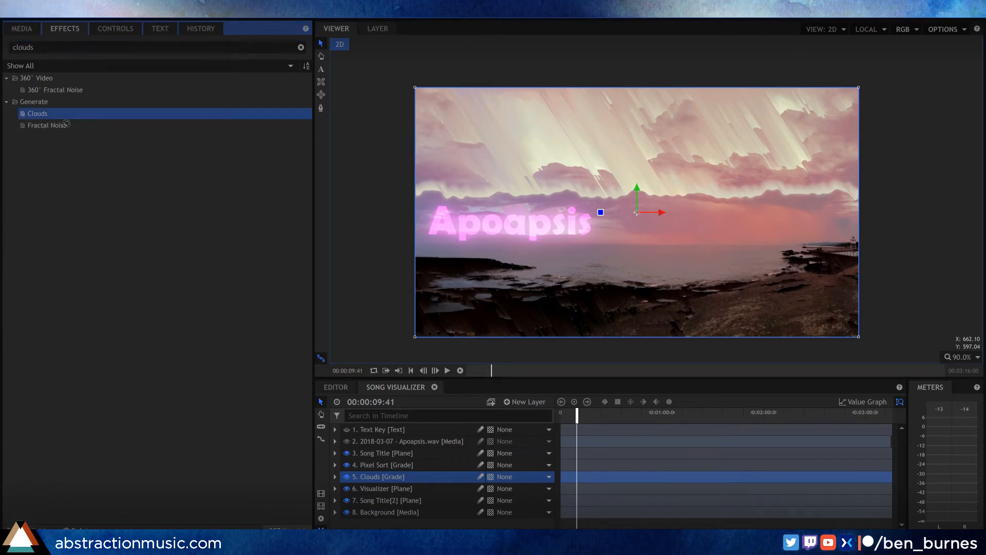
{"action": "left_click_drag", "start_coordinate": [379, 481], "coordinate": [380, 480]}
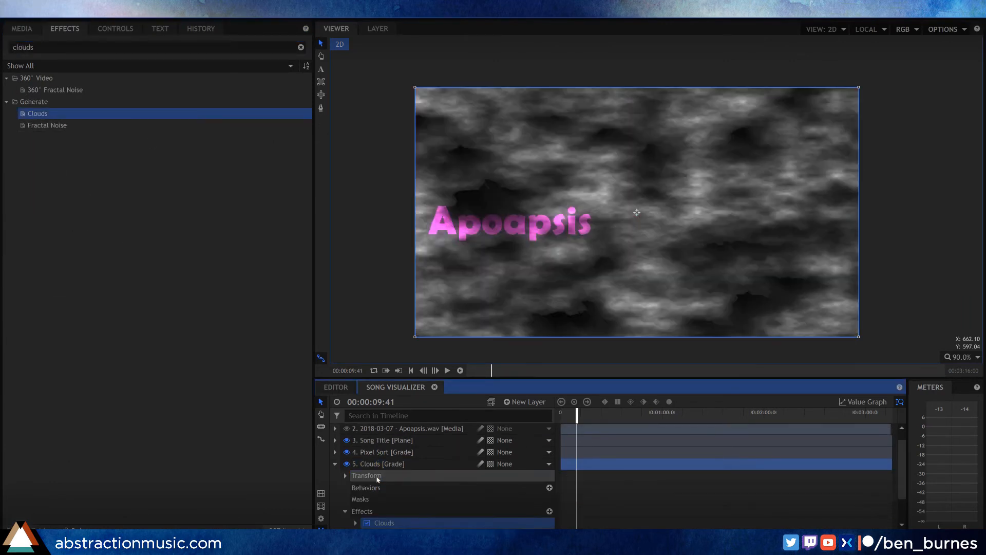
Step: Set the Clouds effect's shape Frequency to 0.25
{"action": "left_click", "coordinate": [356, 522]}
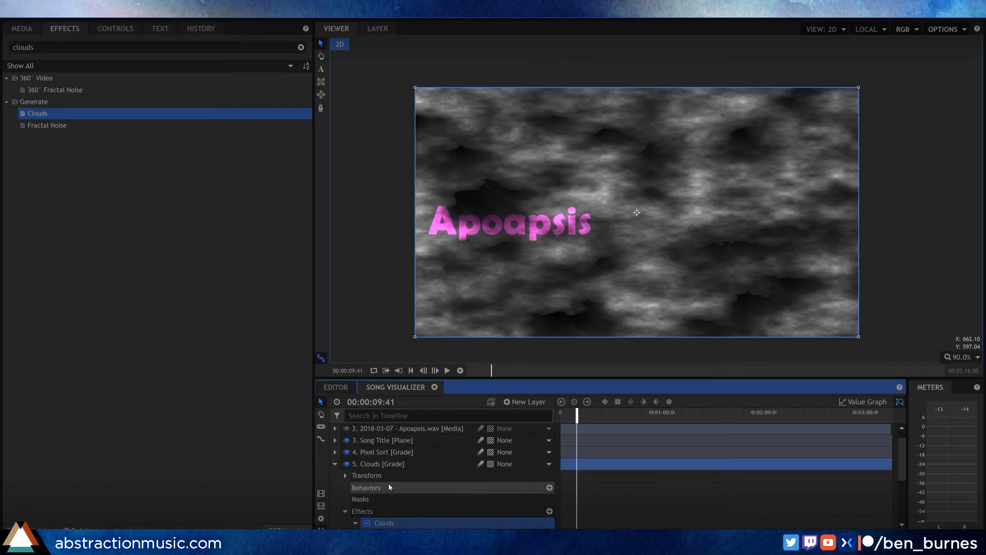
{"action": "scroll", "coordinate": [389, 487], "scroll_direction": "down", "scroll_amount": 2}
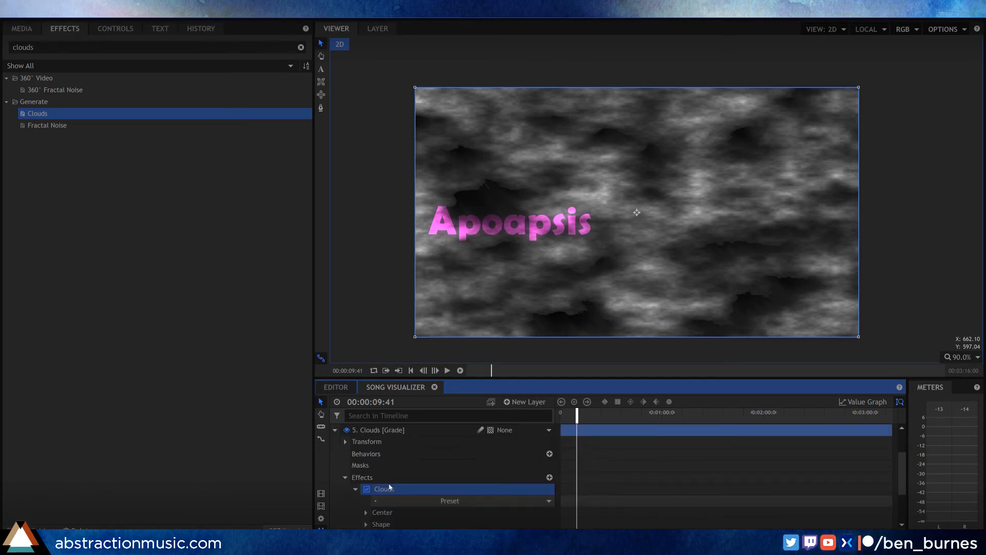
{"action": "double_click", "coordinate": [390, 488]}
{"action": "scroll", "coordinate": [390, 488], "scroll_direction": "down", "scroll_amount": 1}
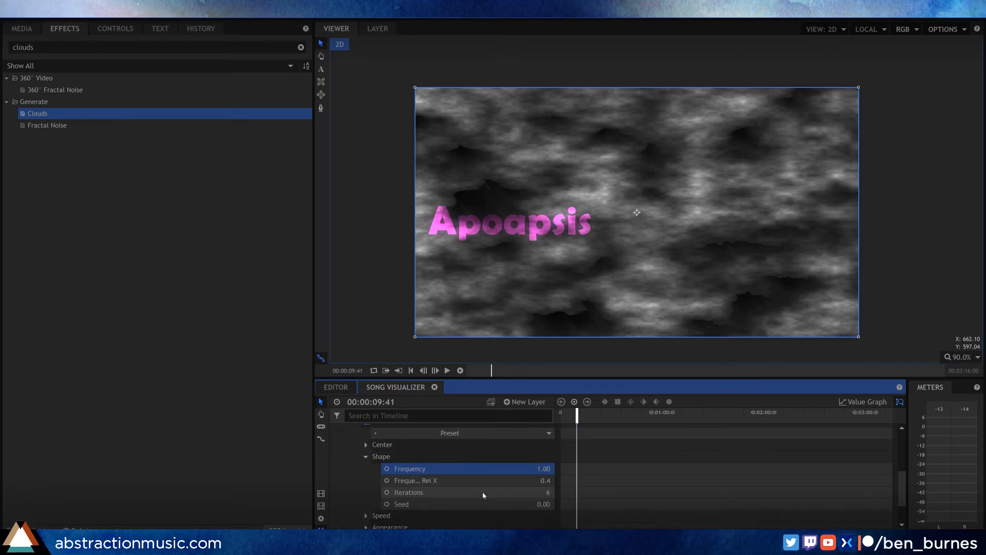
{"action": "left_click_drag", "start_coordinate": [543, 468], "coordinate": [525, 469]}
{"action": "left_click", "coordinate": [549, 469]}
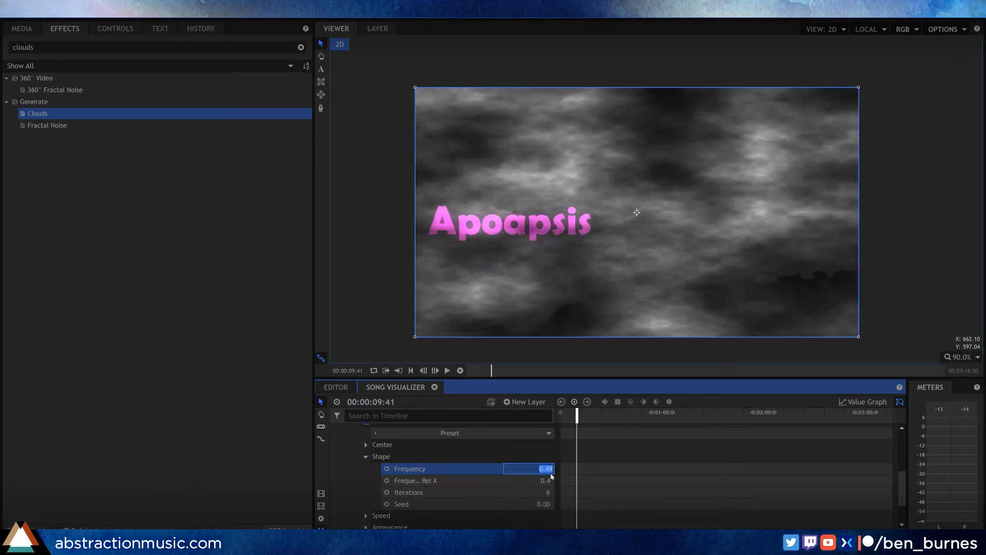
{"action": "type", "text": ".25"}
{"action": "key", "text": "Return"}
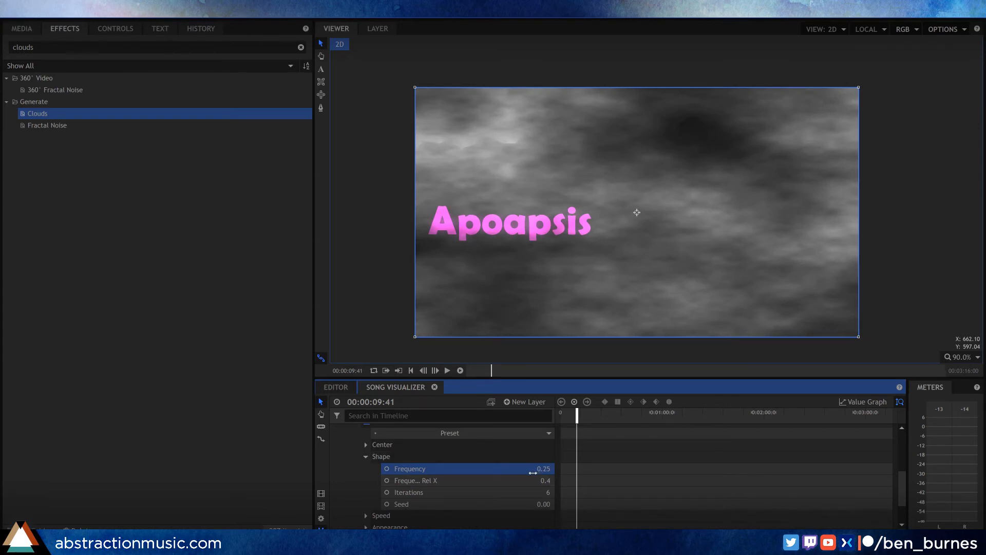
Step: Slow the Clouds effect's X Speed to 15 and preview the cloud movement along the timeline
{"action": "left_click", "coordinate": [366, 457]}
{"action": "left_click_drag", "start_coordinate": [577, 414], "coordinate": [586, 414]}
{"action": "left_click", "coordinate": [366, 474]}
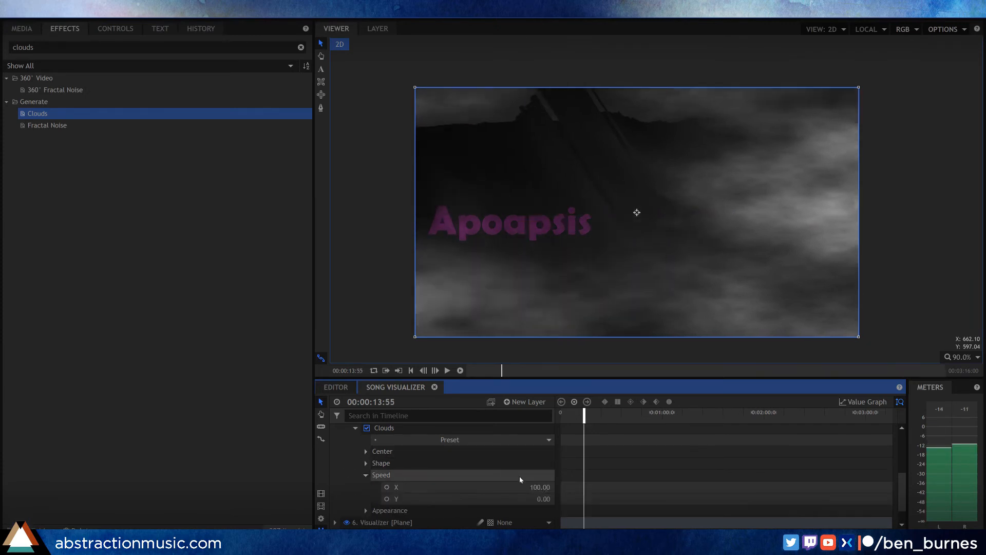
{"action": "left_click", "coordinate": [540, 487]}
{"action": "type", "text": "15"}
{"action": "key", "text": "Return"}
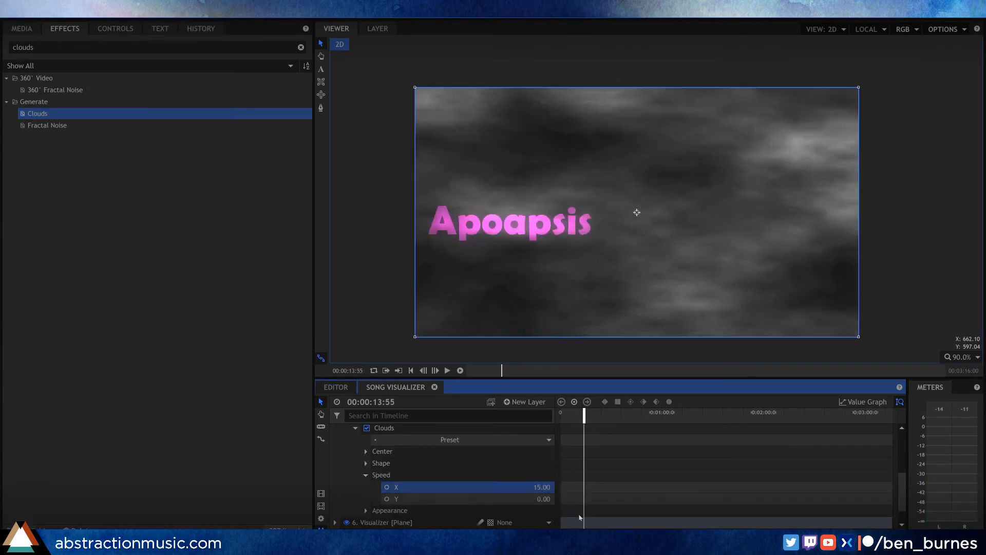
{"action": "left_click_drag", "start_coordinate": [585, 410], "coordinate": [600, 410]}
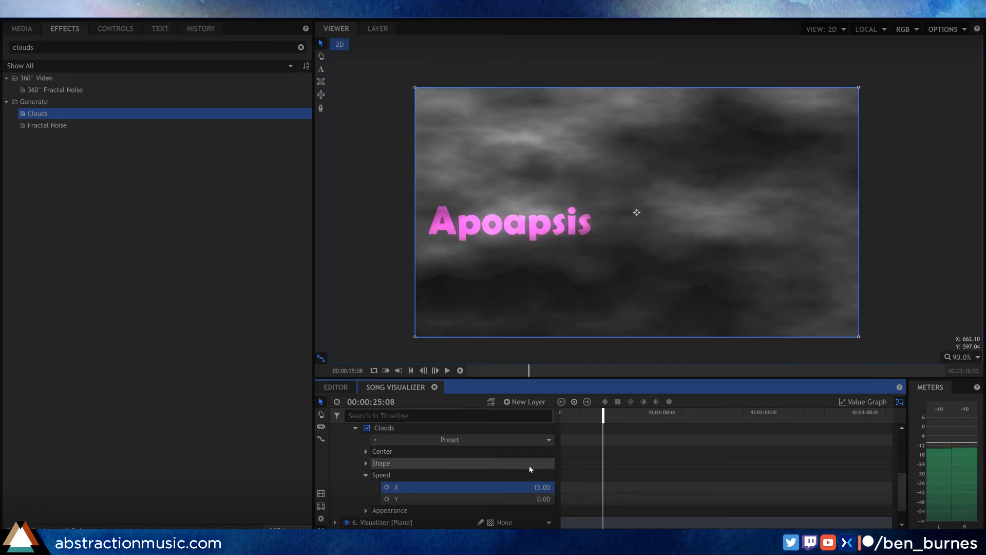
Step: Set the Clouds effect's Blend mode to Color Dodge in its Appearance settings
{"action": "left_click", "coordinate": [366, 475]}
{"action": "left_click", "coordinate": [366, 487]}
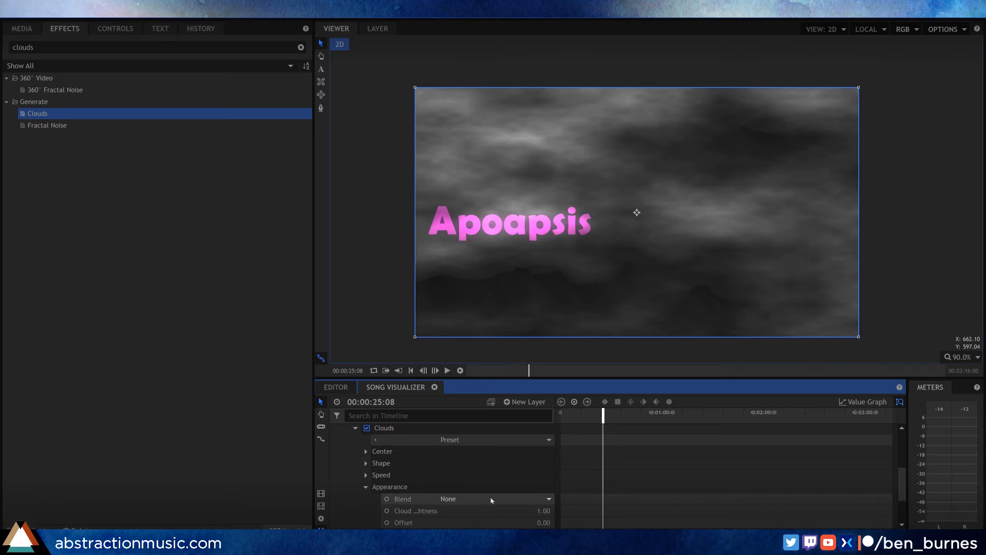
{"action": "scroll", "coordinate": [488, 495], "scroll_direction": "down", "scroll_amount": 3}
{"action": "left_click", "coordinate": [487, 465]}
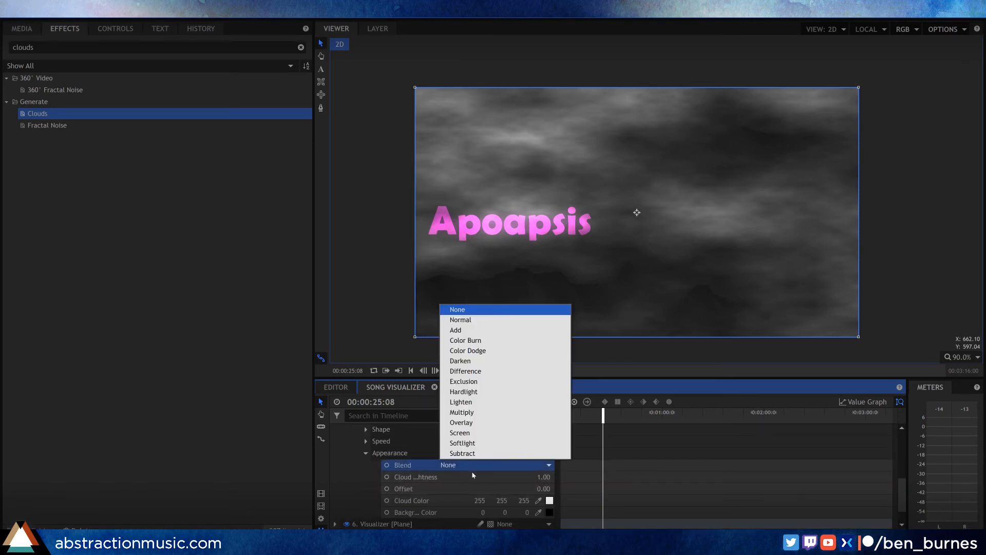
{"action": "left_click", "coordinate": [498, 351]}
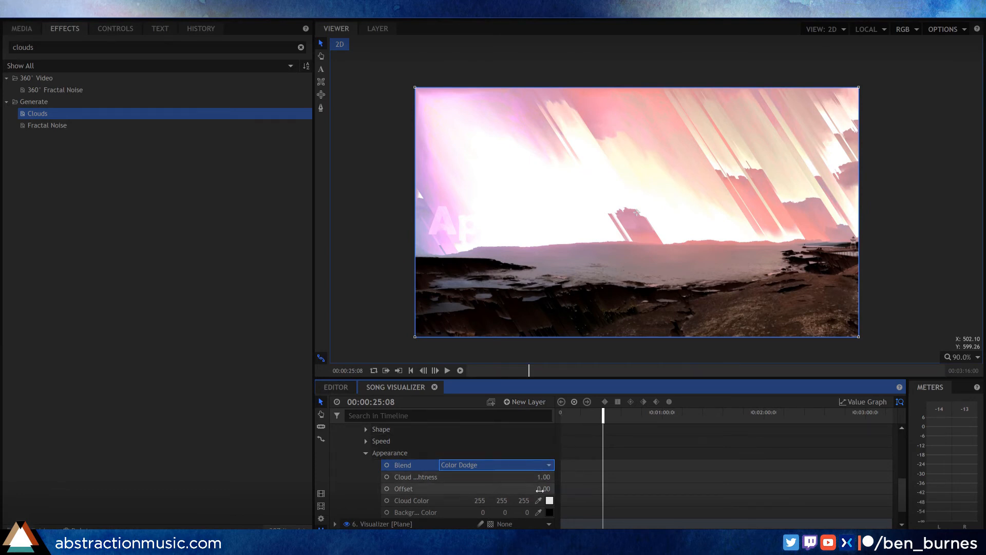
Step: Set the Clouds effect's appearance Offset to -0.1
{"action": "left_click_drag", "start_coordinate": [539, 488], "coordinate": [542, 488]}
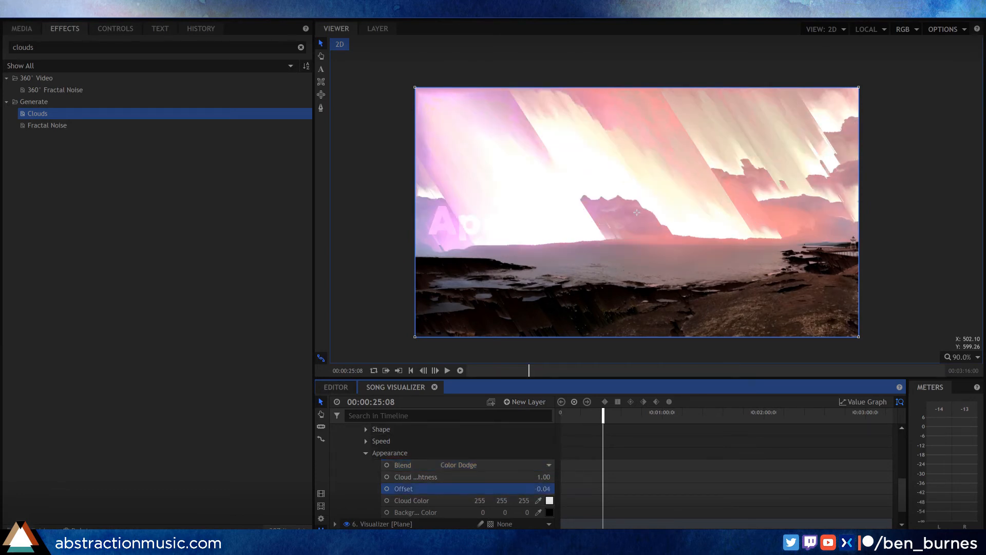
{"action": "left_click", "coordinate": [543, 489]}
{"action": "type", "text": "-0.1"}
{"action": "key", "text": "Return"}
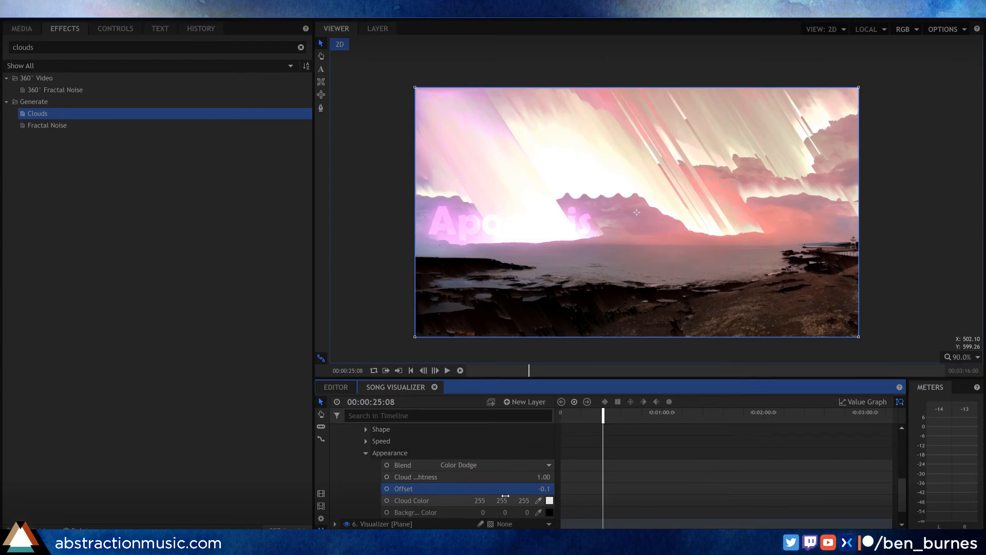
Step: Sample the Cloud Color from the bright sky (253, 223, 223) and the Background Color from the dark rocks (34, 22, 17)
{"action": "left_click", "coordinate": [549, 501]}
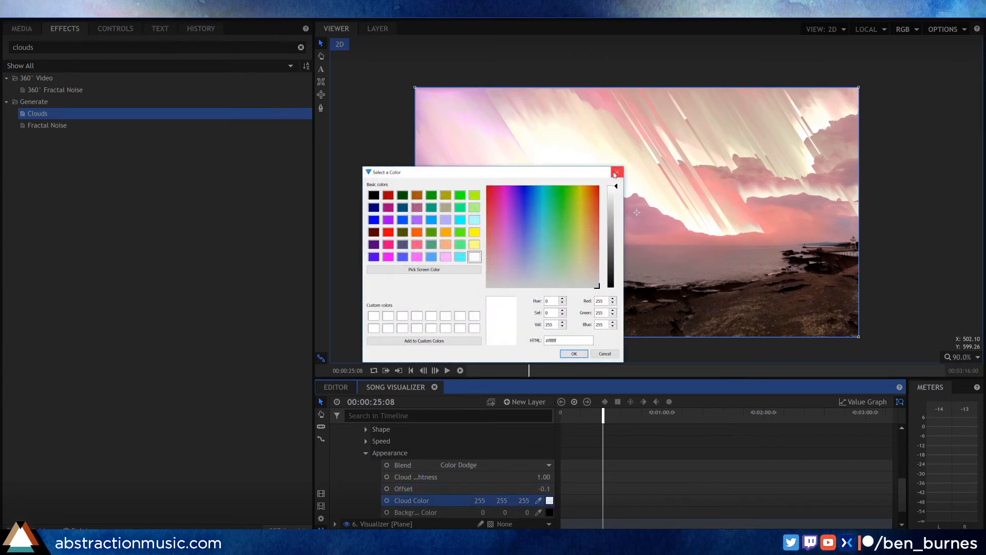
{"action": "left_click", "coordinate": [617, 172]}
{"action": "left_click_drag", "start_coordinate": [538, 501], "coordinate": [476, 194]}
{"action": "left_click_drag", "start_coordinate": [538, 512], "coordinate": [656, 317]}
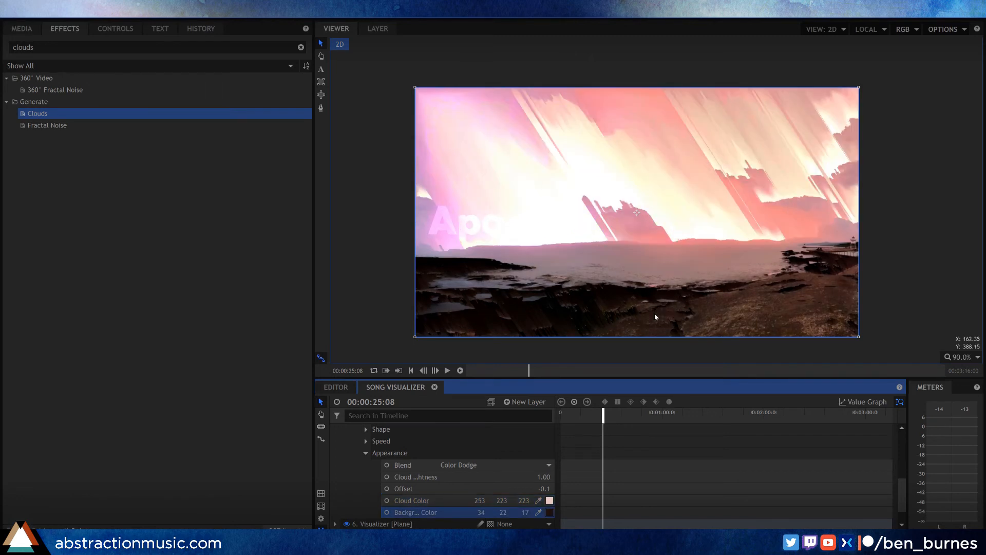
Step: Lower the Clouds effect's Offset to -0.23 and collapse its Appearance settings
{"action": "left_click_drag", "start_coordinate": [545, 488], "coordinate": [513, 489]}
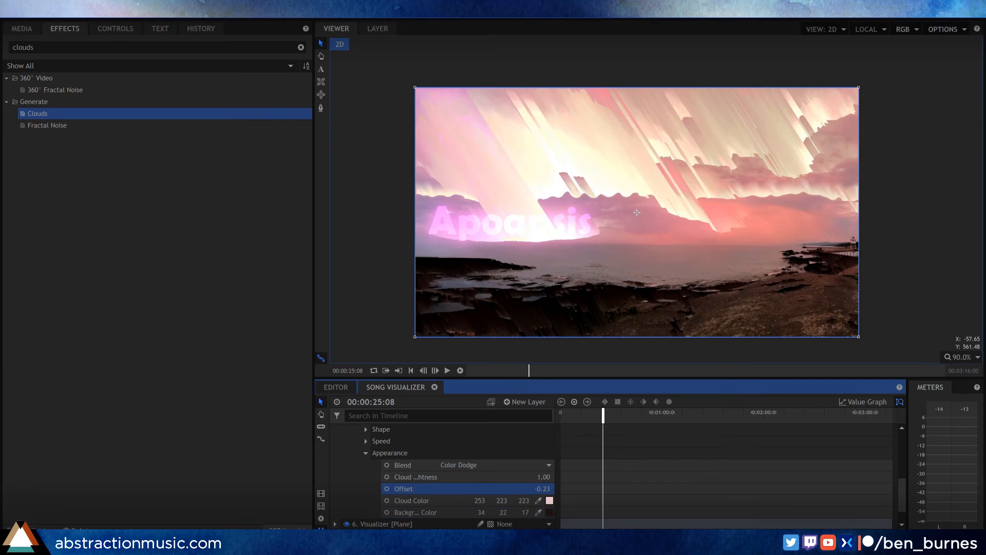
{"action": "left_click", "coordinate": [367, 453]}
{"action": "scroll", "coordinate": [406, 483], "scroll_direction": "up", "scroll_amount": 1}
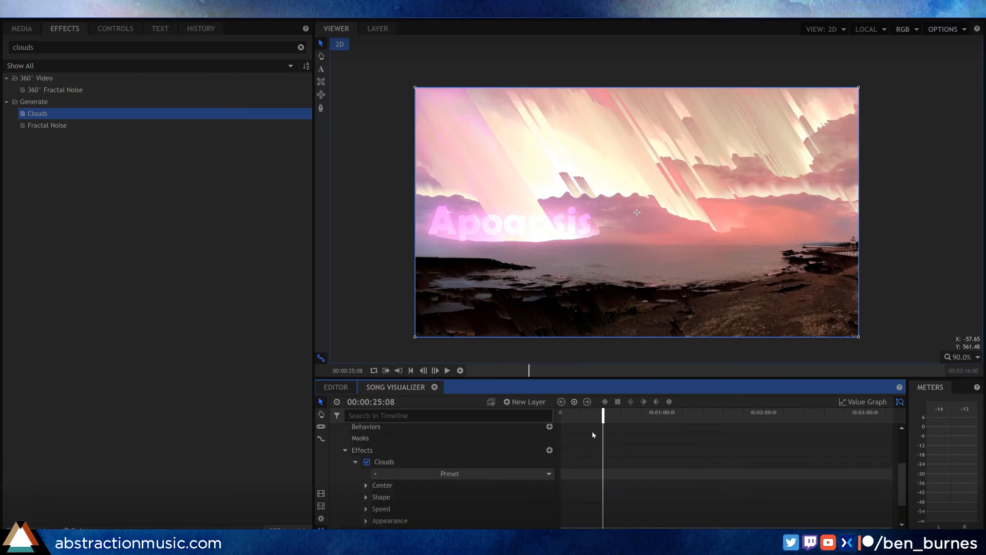
Step: Play back the composite from the start and again from about 36 seconds to check the animated light streaks
{"action": "left_click_drag", "start_coordinate": [575, 418], "coordinate": [552, 410]}
{"action": "key", "text": "space"}
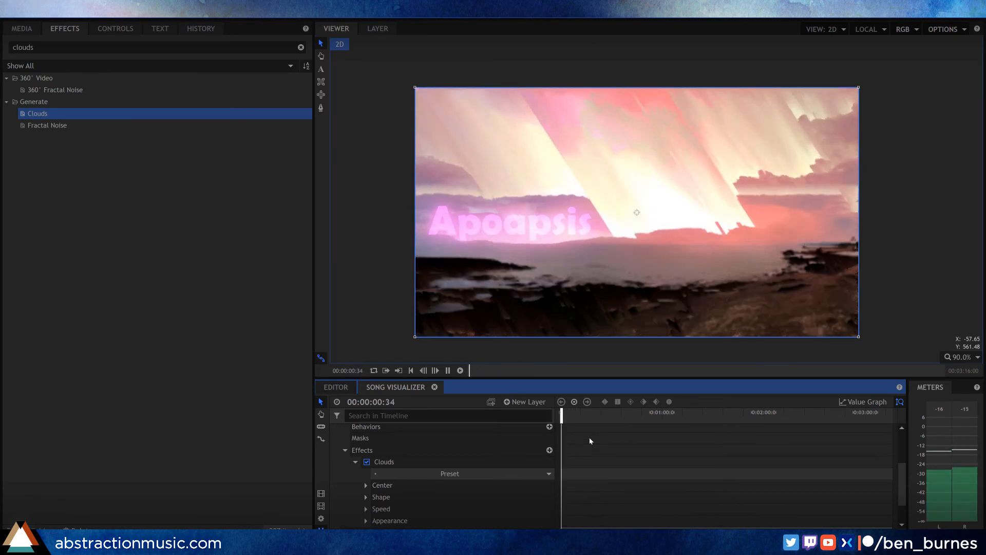
{"action": "key", "text": "space"}
{"action": "left_click", "coordinate": [620, 417]}
{"action": "key", "text": "space"}
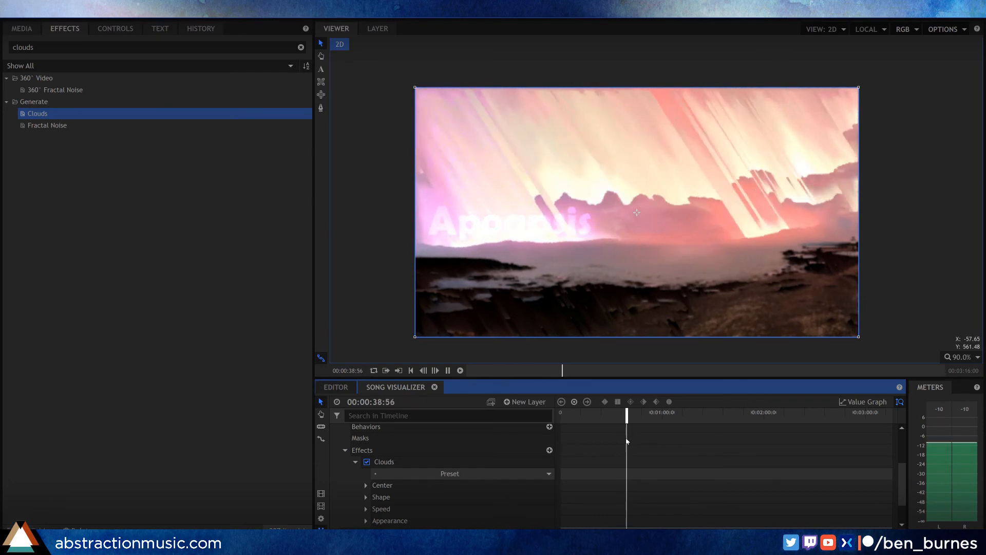
{"action": "key", "text": "space"}
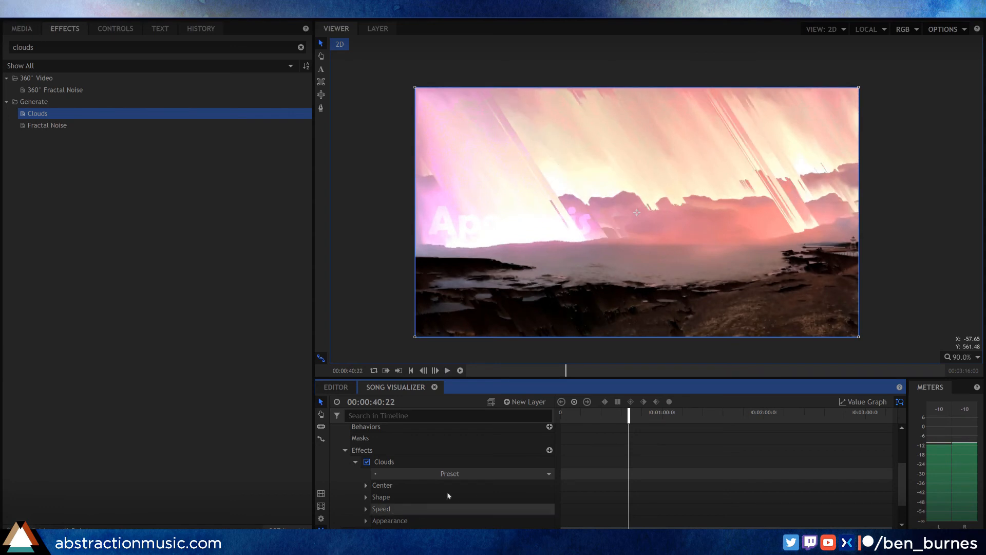
Step: Enable keyframing on the Clouds effect's Shape Seed at the start of the composite, with the value 0
{"action": "left_click_drag", "start_coordinate": [569, 419], "coordinate": [545, 415]}
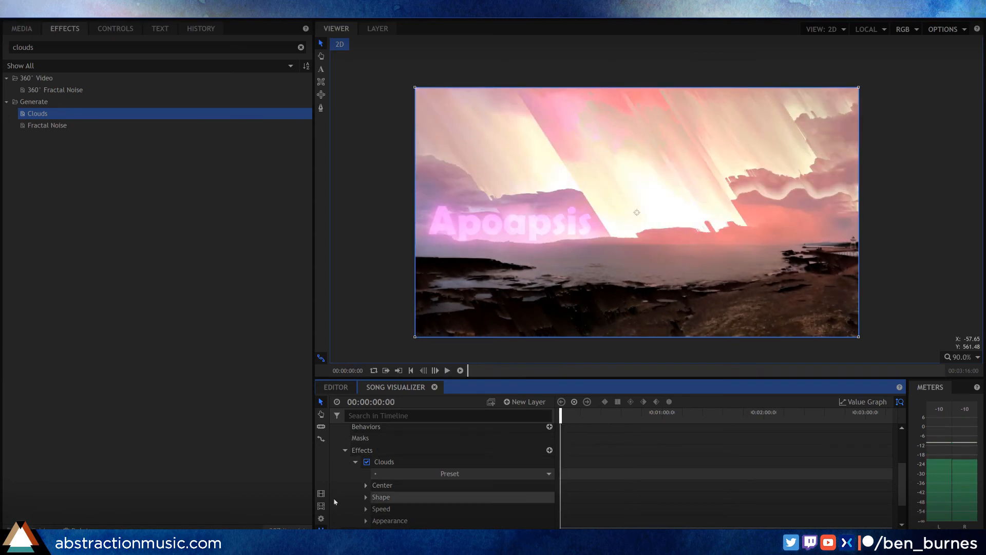
{"action": "left_click", "coordinate": [367, 497]}
{"action": "scroll", "coordinate": [368, 495], "scroll_direction": "down", "scroll_amount": 1}
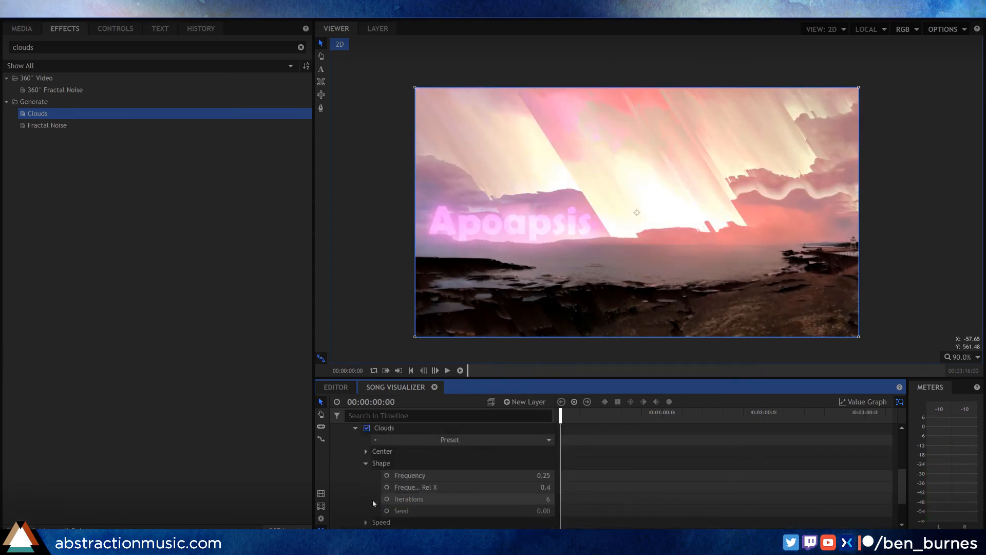
{"action": "scroll", "coordinate": [370, 465], "scroll_direction": "down", "scroll_amount": 1}
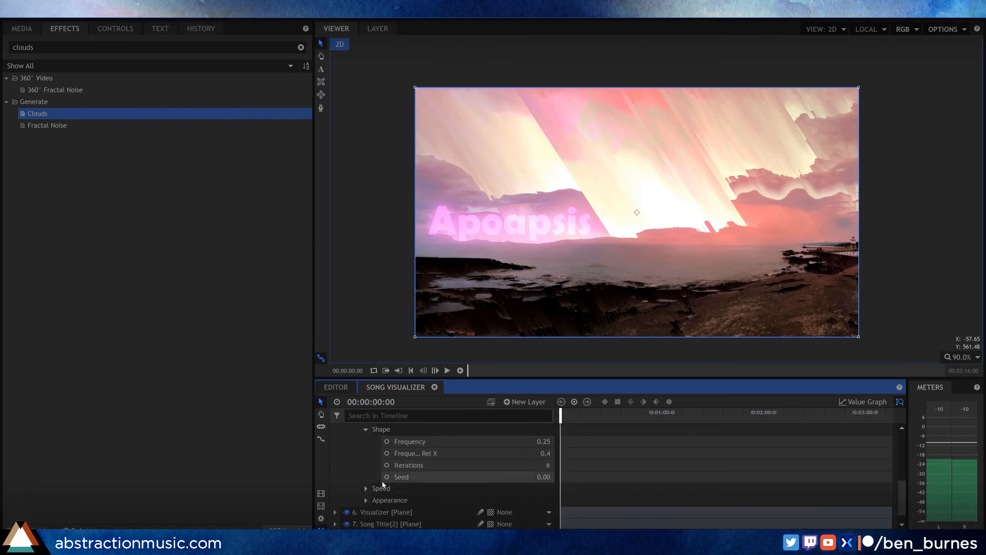
{"action": "left_click", "coordinate": [387, 477]}
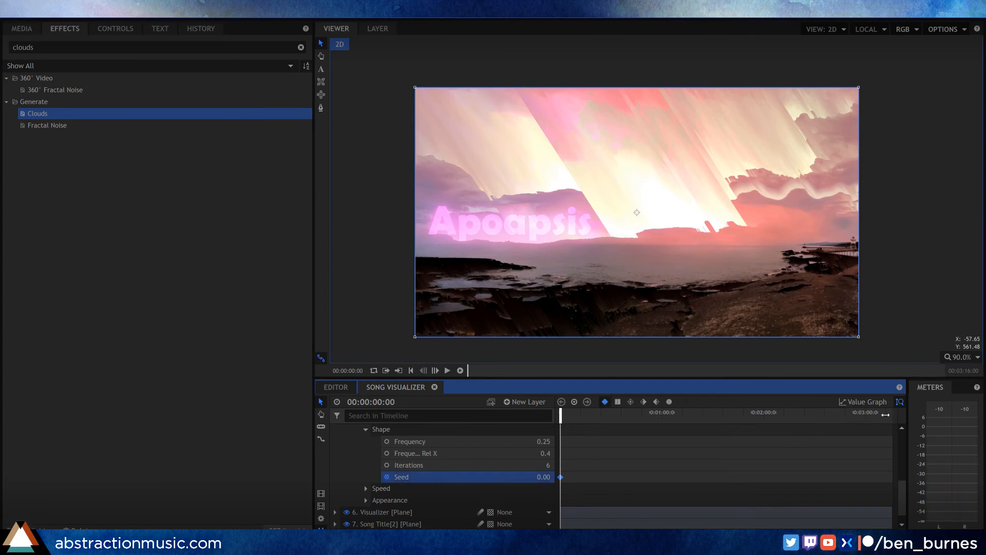
Step: Add a Clouds Seed keyframe of 1000 at the last frame and preview the opening seconds
{"action": "left_click_drag", "start_coordinate": [887, 418], "coordinate": [893, 419]}
{"action": "left_click", "coordinate": [541, 478]}
{"action": "type", "text": "1000"}
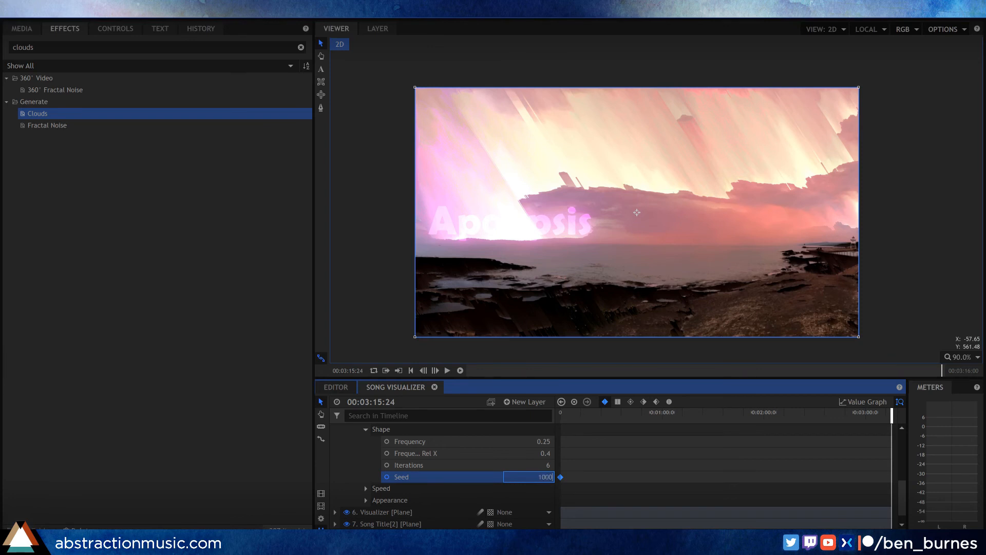
{"action": "key", "text": "Return"}
{"action": "left_click", "coordinate": [563, 413]}
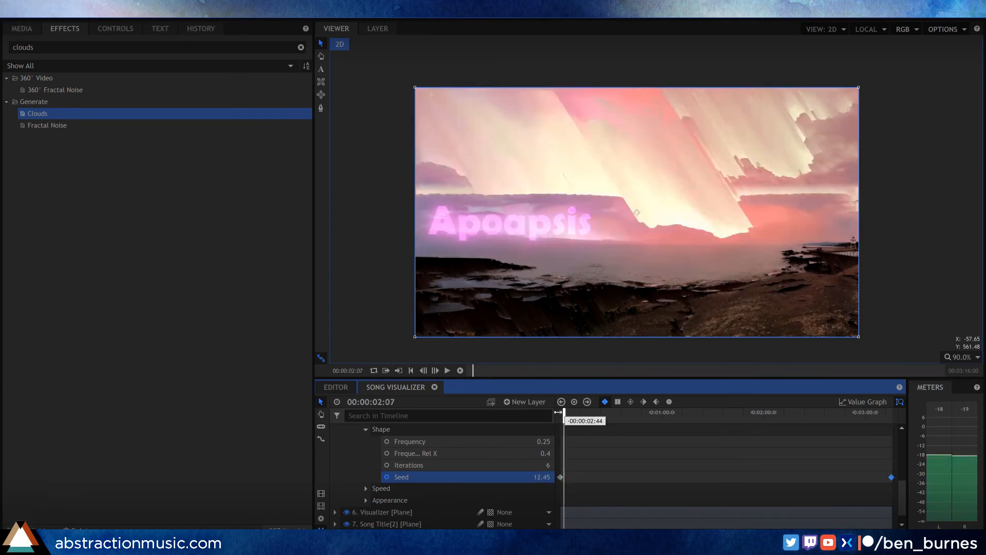
{"action": "key", "text": "space"}
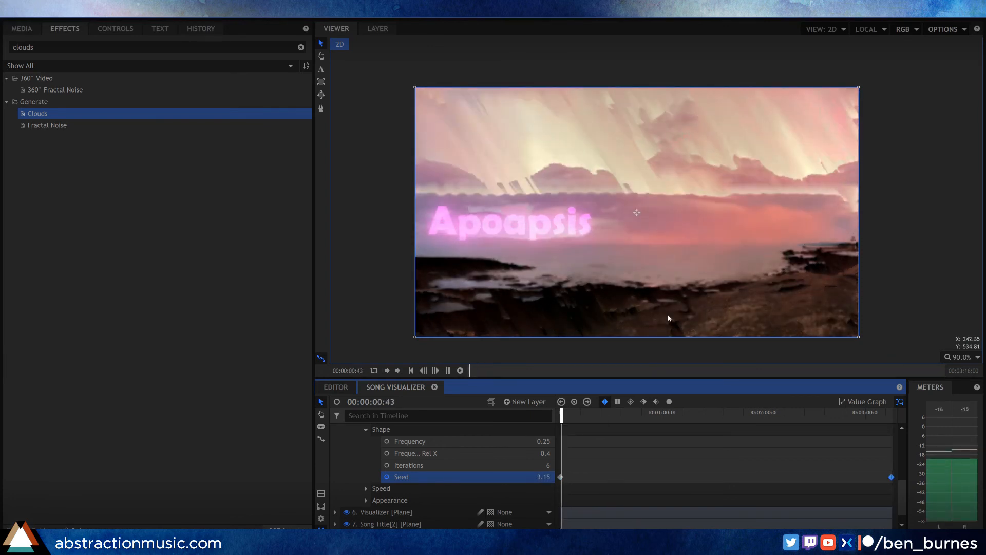
{"action": "key", "text": "space"}
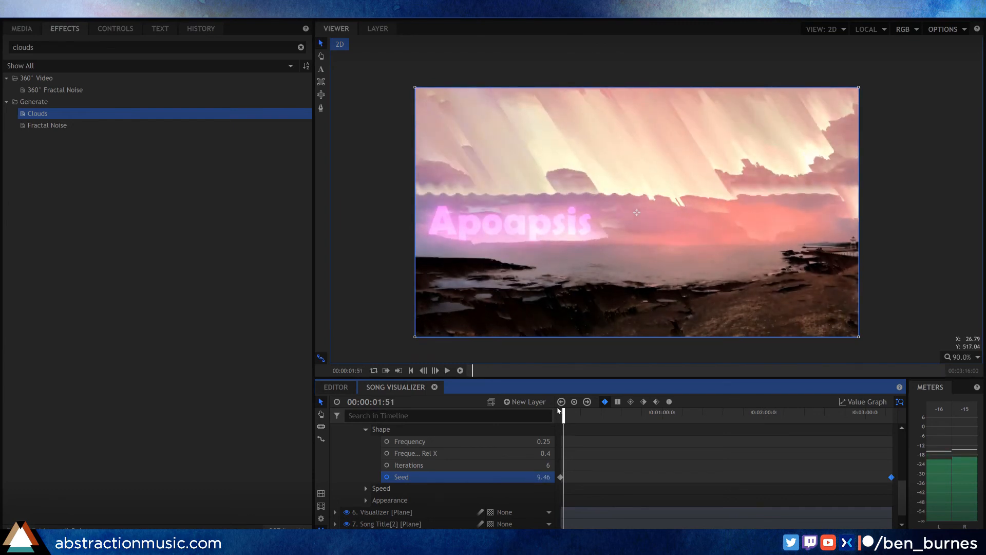
Step: Lower the final Clouds Seed keyframe to 500 and play back the opening of the composite
{"action": "left_click", "coordinate": [561, 401]}
{"action": "left_click", "coordinate": [587, 401]}
{"action": "left_click", "coordinate": [539, 477]}
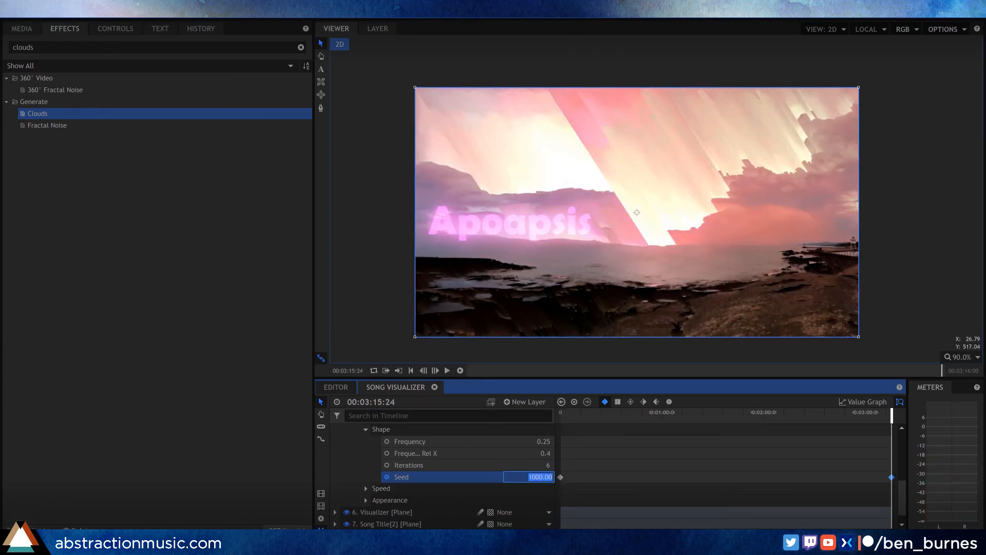
{"action": "type", "text": "500"}
{"action": "key", "text": "Return"}
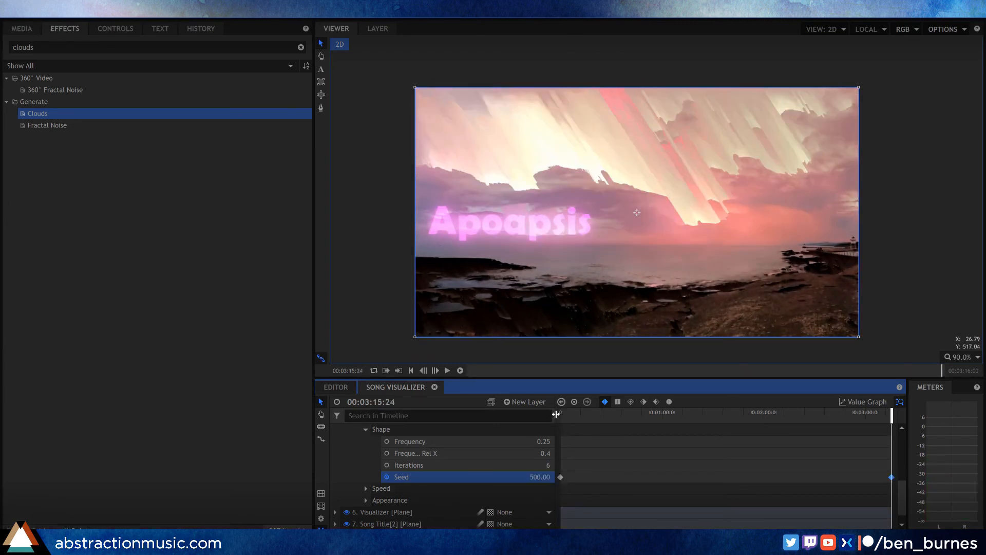
{"action": "left_click_drag", "start_coordinate": [564, 419], "coordinate": [554, 418]}
{"action": "key", "text": "space"}
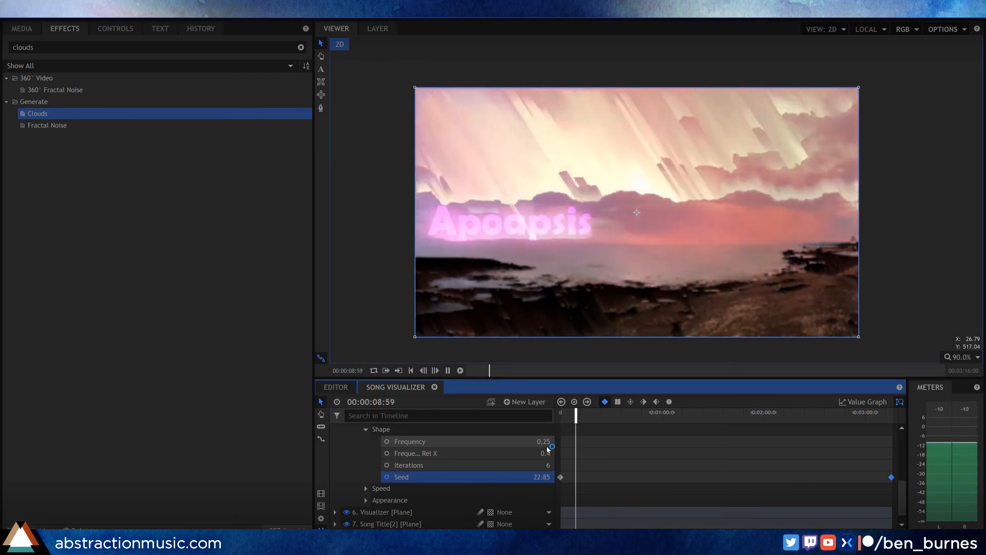
{"action": "key", "text": "space"}
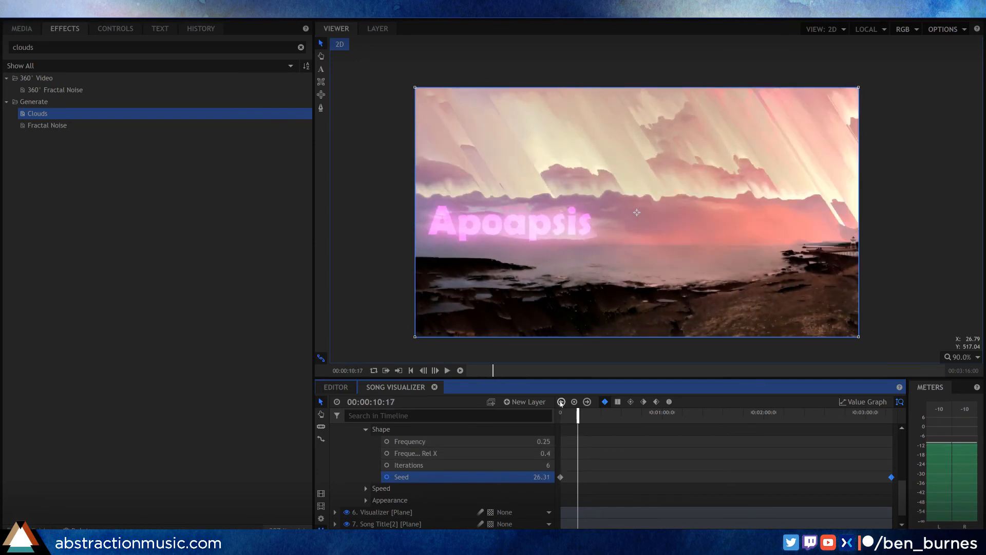
Step: Set the final Clouds Seed keyframe to 250 and play back an early section of the composite
{"action": "left_click", "coordinate": [561, 403]}
{"action": "left_click", "coordinate": [587, 402]}
{"action": "left_click", "coordinate": [540, 477]}
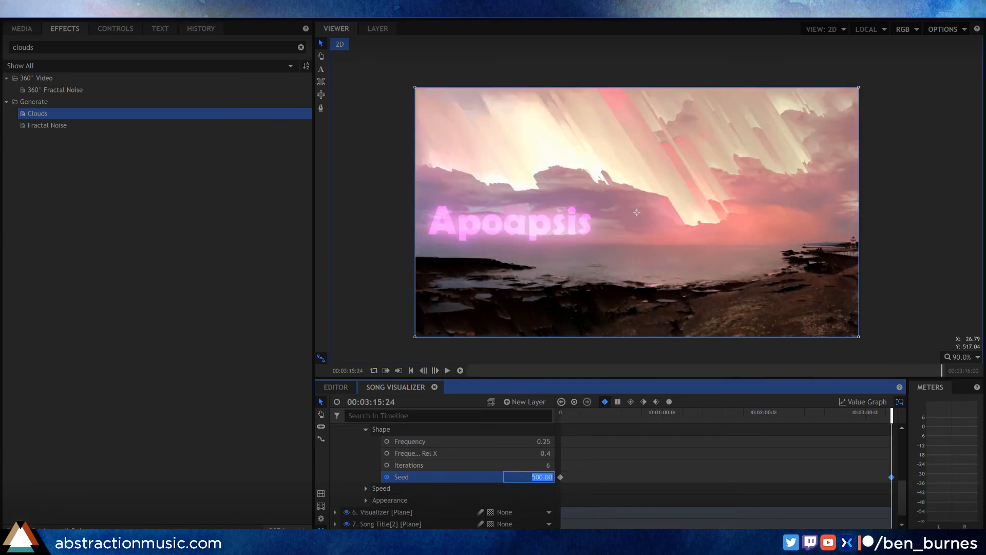
{"action": "type", "text": "250"}
{"action": "key", "text": "Return"}
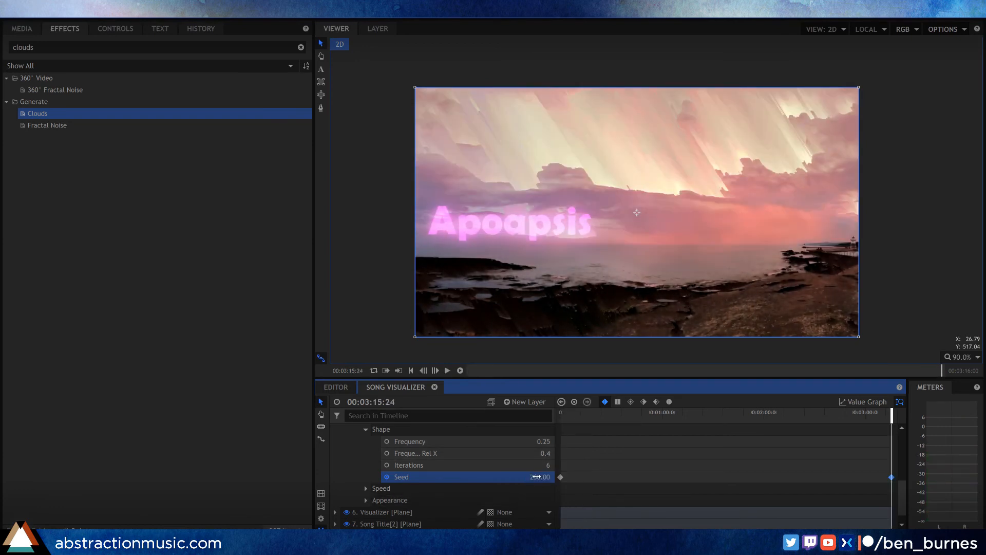
{"action": "left_click_drag", "start_coordinate": [571, 412], "coordinate": [575, 413]}
{"action": "key", "text": "space"}
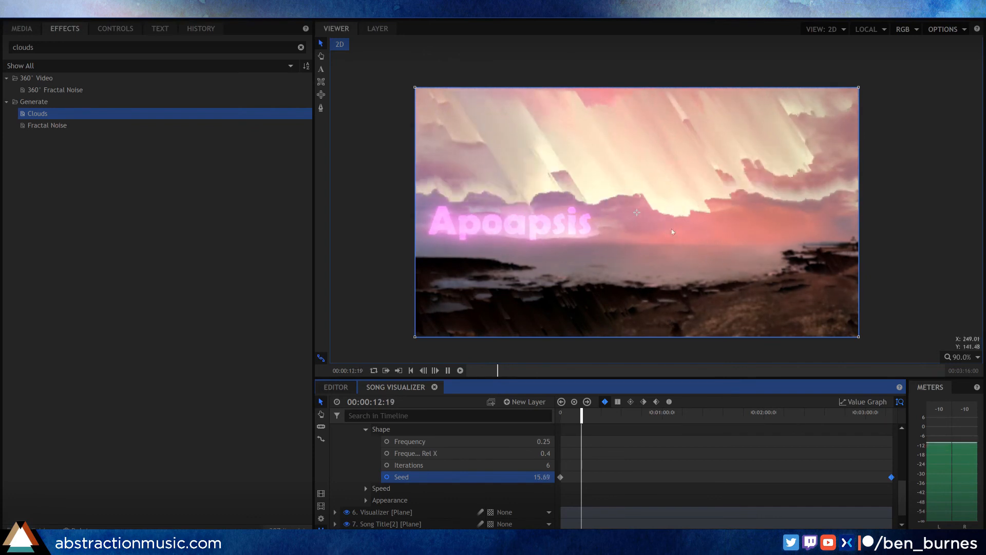
{"action": "key", "text": "space"}
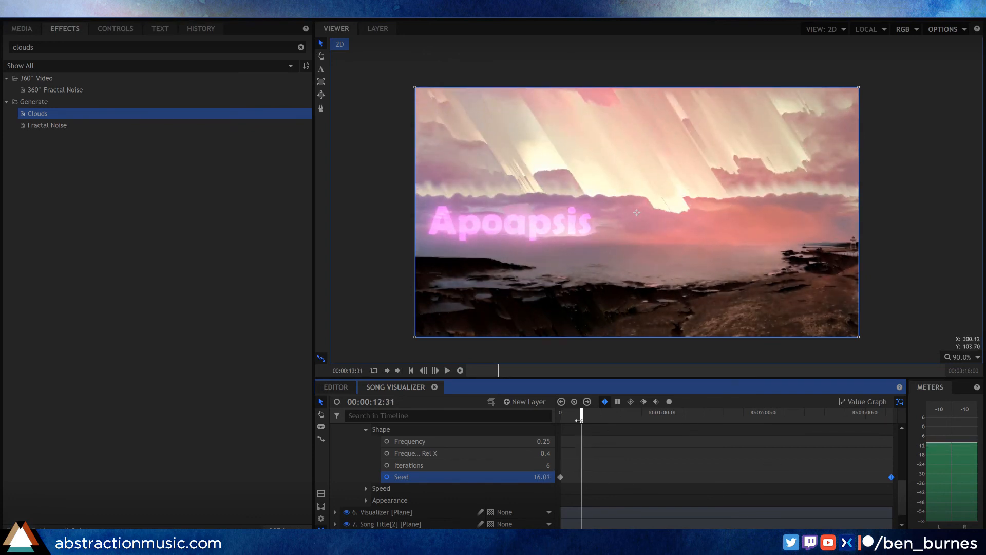
Step: Enable keyframing on the Clouds effect's Cloud Color at the start of the composite, keeping 253, 223, 223
{"action": "mouse_move", "coordinate": [568, 413]}
{"action": "left_mouse_down"}
{"action": "mouse_move", "coordinate": [555, 407]}
{"action": "mouse_move", "coordinate": [577, 408]}
{"action": "mouse_move", "coordinate": [554, 404]}
{"action": "left_mouse_up"}
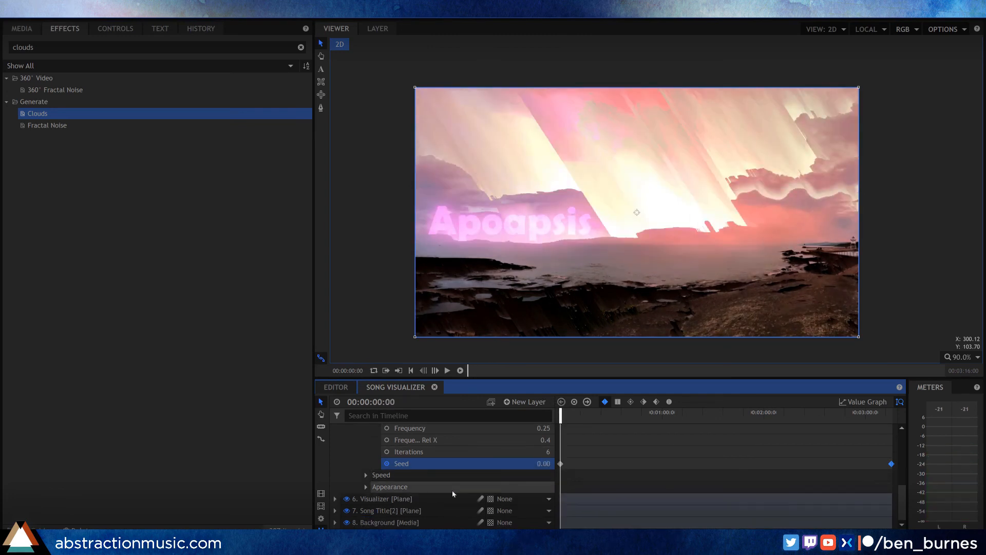
{"action": "scroll", "coordinate": [479, 481], "scroll_direction": "up", "scroll_amount": 1}
{"action": "scroll", "coordinate": [479, 481], "scroll_direction": "up", "scroll_amount": 1}
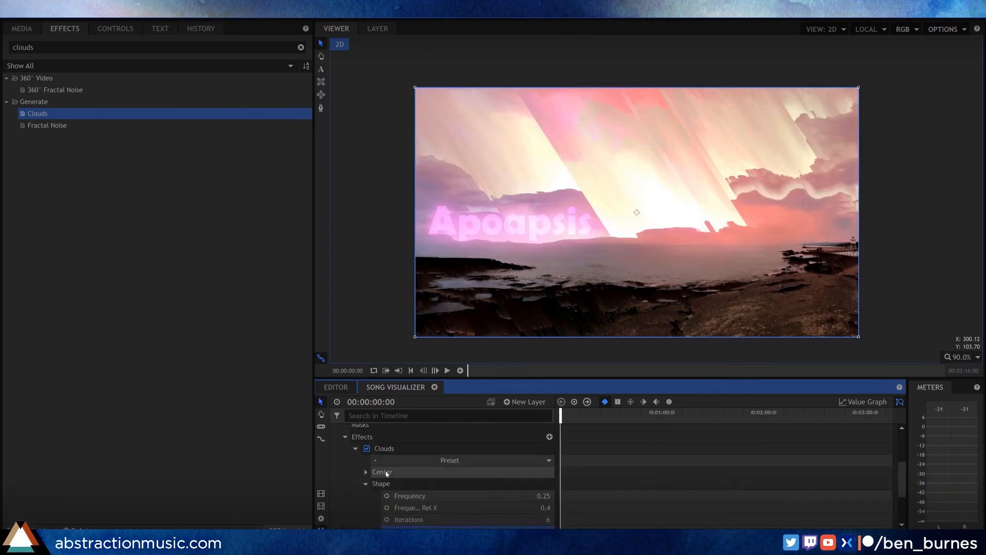
{"action": "scroll", "coordinate": [380, 474], "scroll_direction": "down", "scroll_amount": 2}
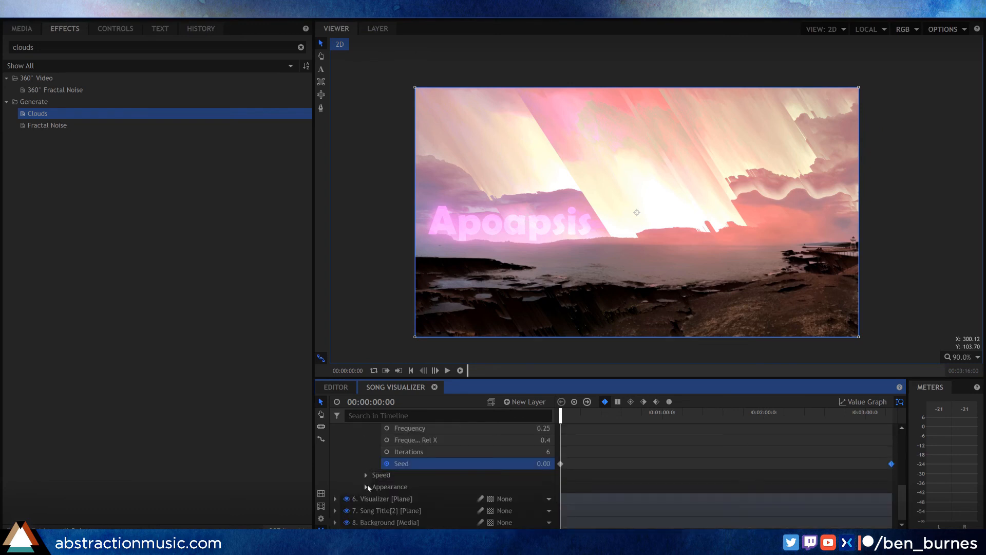
{"action": "left_click", "coordinate": [366, 486]}
{"action": "scroll", "coordinate": [462, 488], "scroll_direction": "down", "scroll_amount": 2}
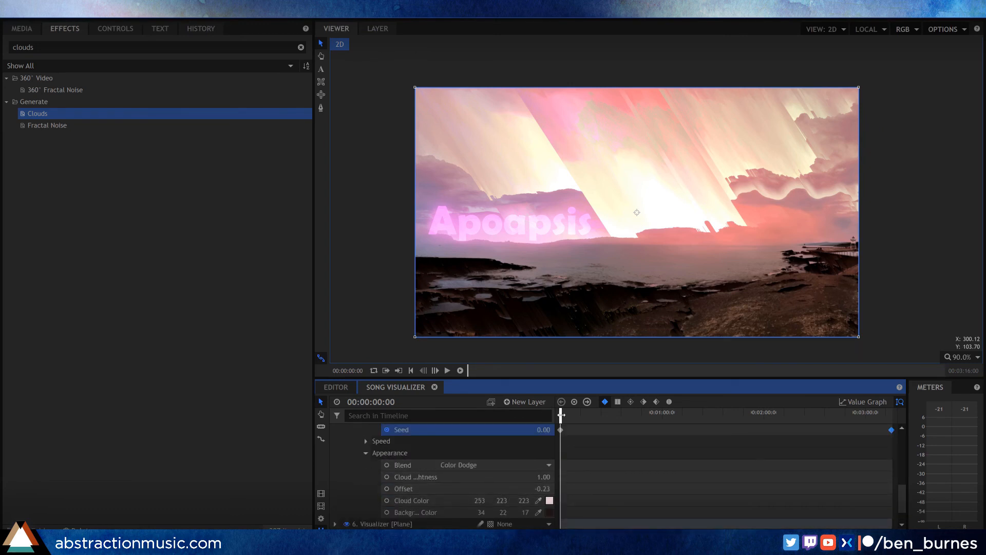
{"action": "left_click", "coordinate": [387, 500]}
Step: Keyframe a second Cloud Color at the last frame by sampling the pink clouds near the horizon, and return to the start
{"action": "left_click_drag", "start_coordinate": [883, 414], "coordinate": [894, 412]}
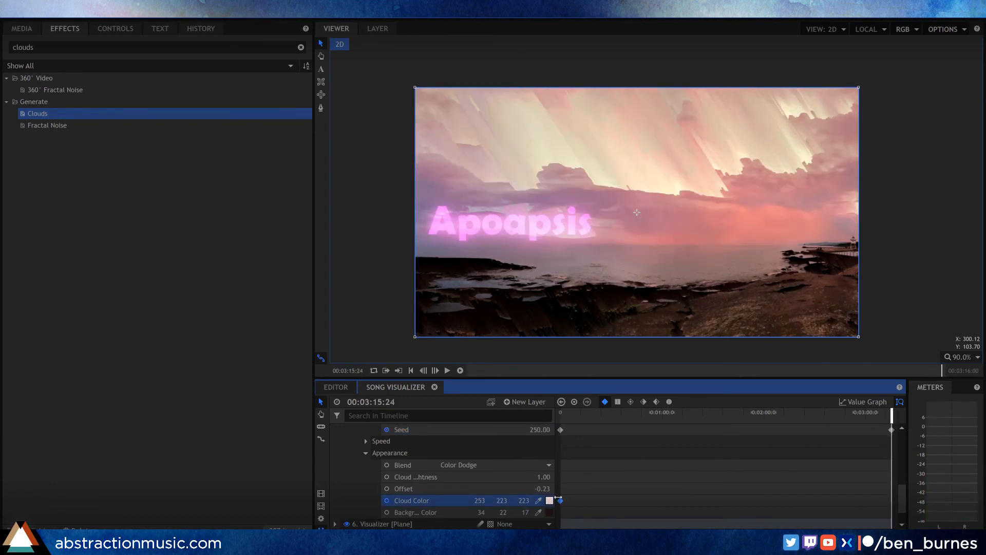
{"action": "left_click", "coordinate": [539, 500]}
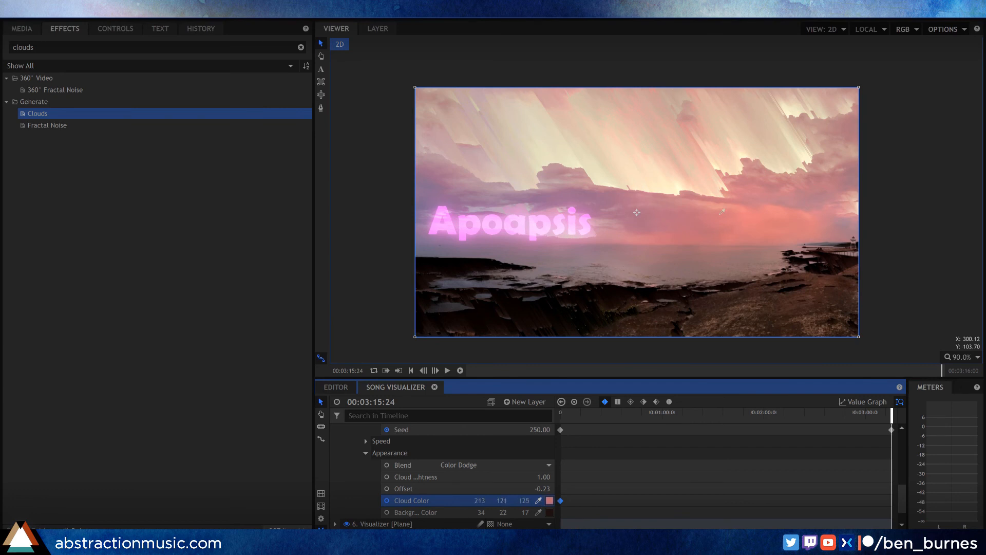
{"action": "left_click", "coordinate": [747, 178]}
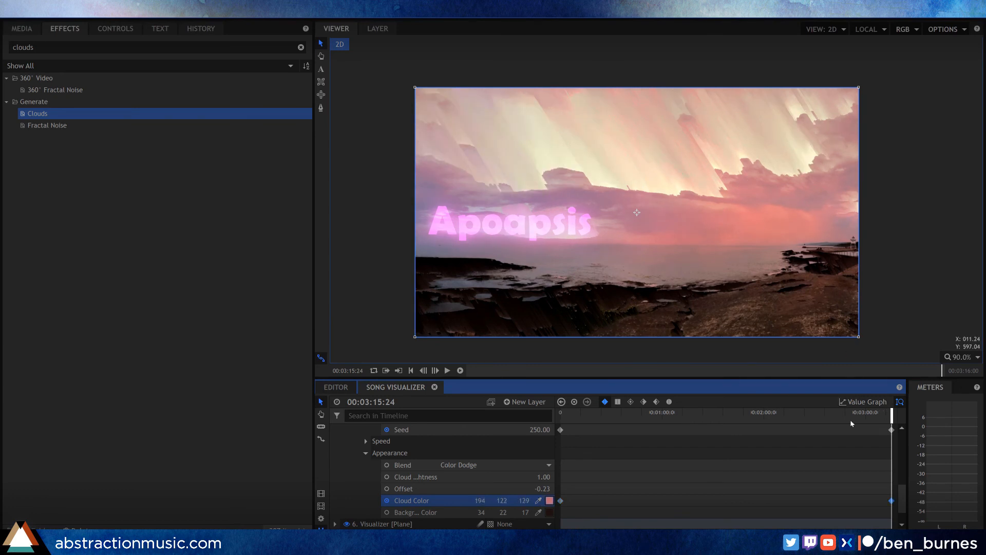
{"action": "left_click", "coordinate": [539, 501]}
{"action": "left_click", "coordinate": [762, 202]}
{"action": "left_click_drag", "start_coordinate": [891, 412], "coordinate": [558, 421]}
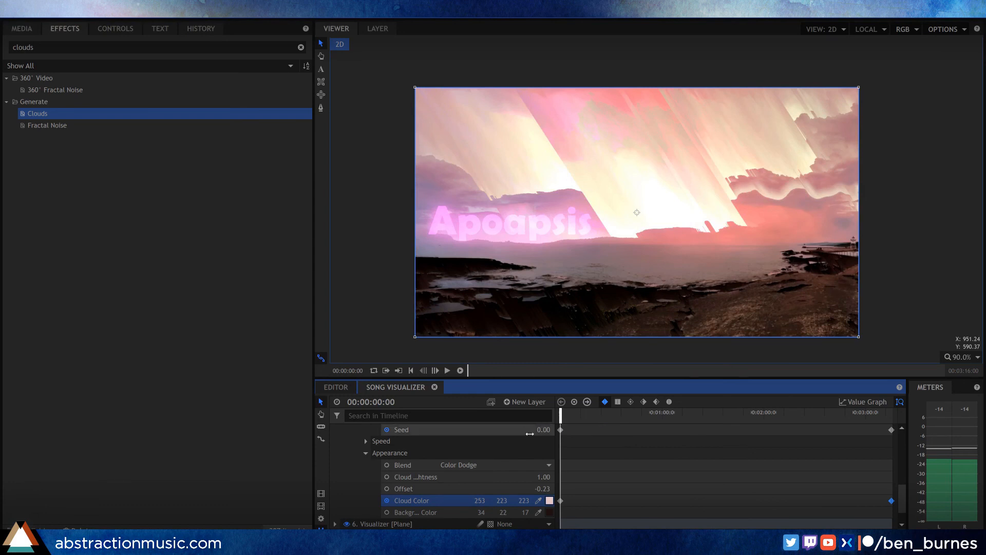
Step: Collapse the Clouds layer and duplicate the Song Title plane above the Pixel Sort layer
{"action": "scroll", "coordinate": [360, 451], "scroll_direction": "up", "scroll_amount": 6}
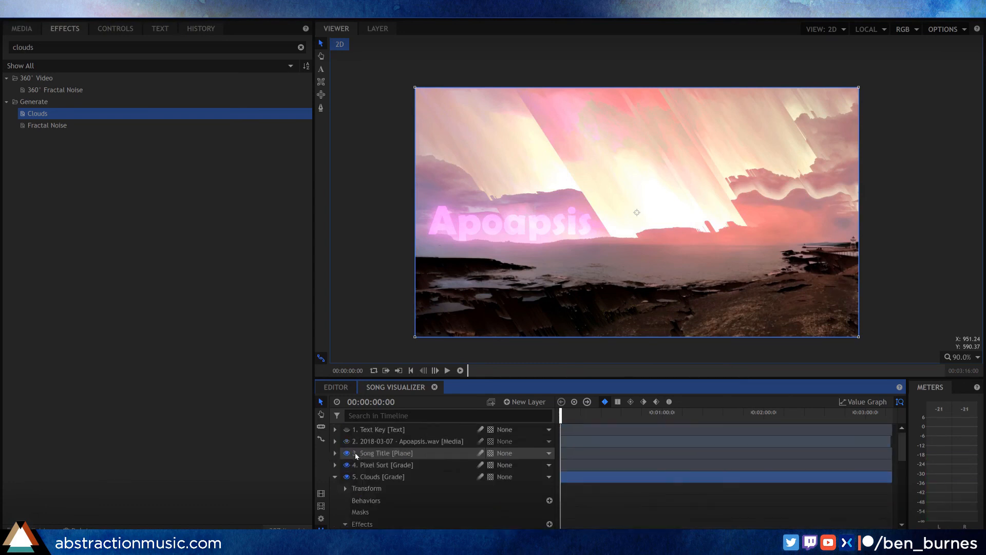
{"action": "left_click", "coordinate": [335, 477]}
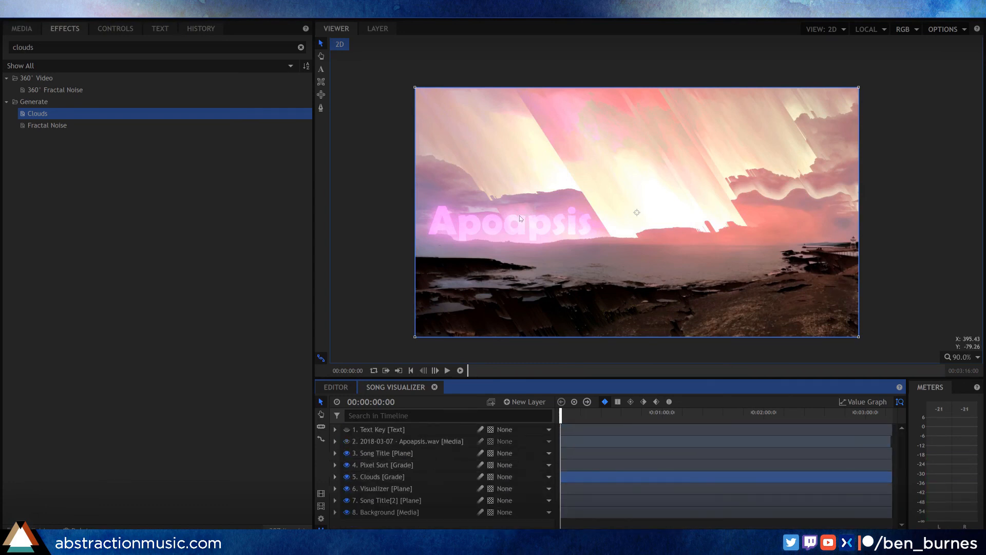
{"action": "left_click", "coordinate": [392, 457]}
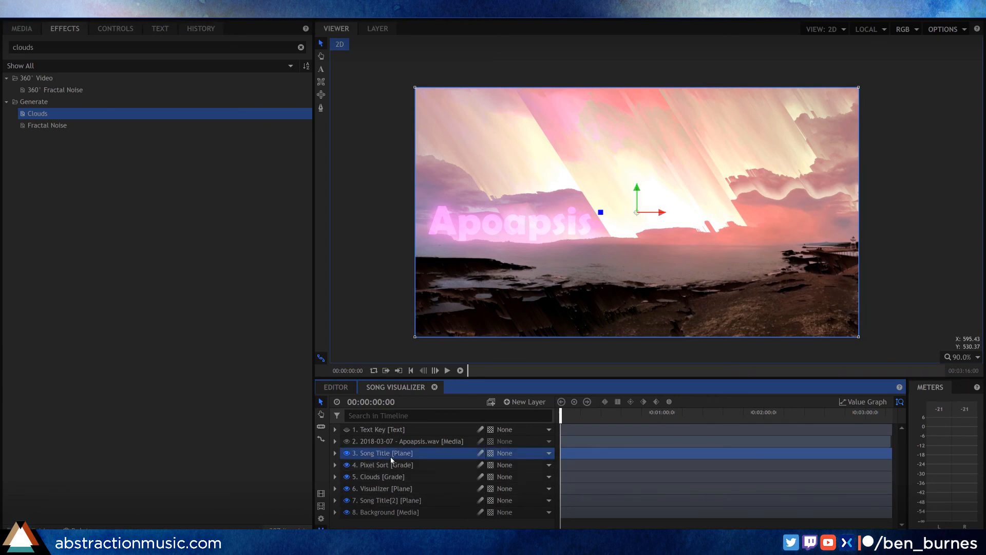
{"action": "key", "text": "ctrl+d"}
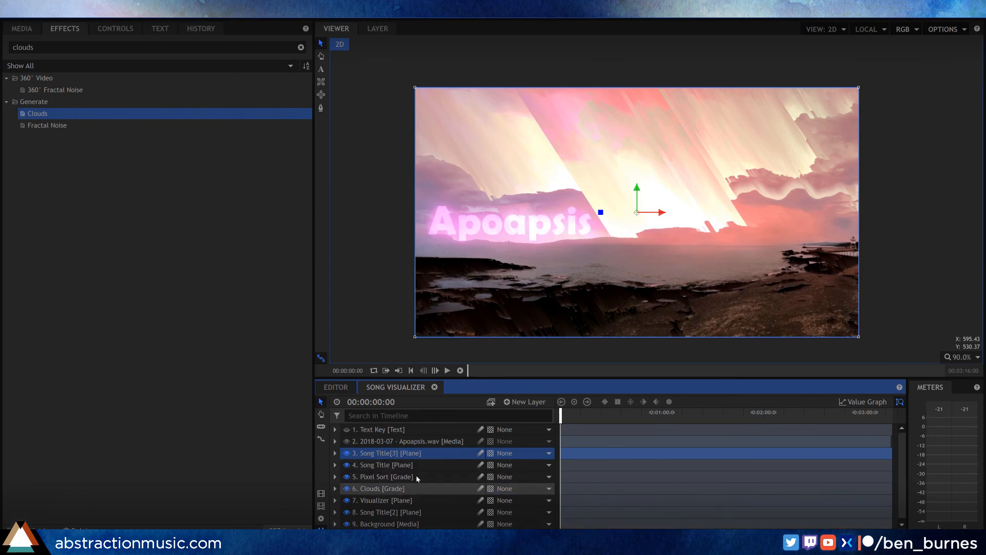
Step: Play back the composite from the start and jump to about 9 seconds to check the brightened title
{"action": "left_click", "coordinate": [569, 414]}
{"action": "mouse_move", "coordinate": [577, 414]}
{"action": "left_mouse_down"}
{"action": "mouse_move", "coordinate": [653, 413]}
{"action": "mouse_move", "coordinate": [560, 414]}
{"action": "left_mouse_up"}
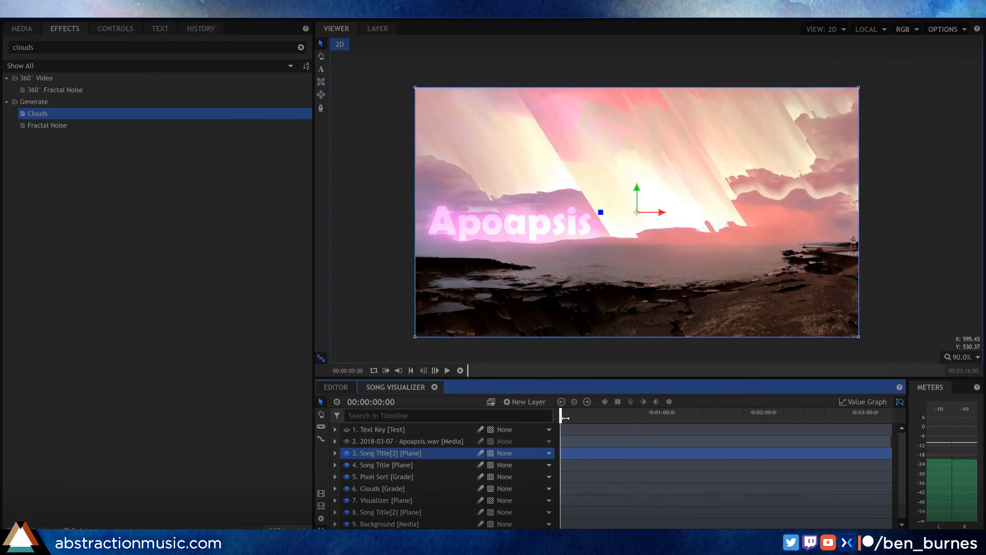
{"action": "key", "text": "space"}
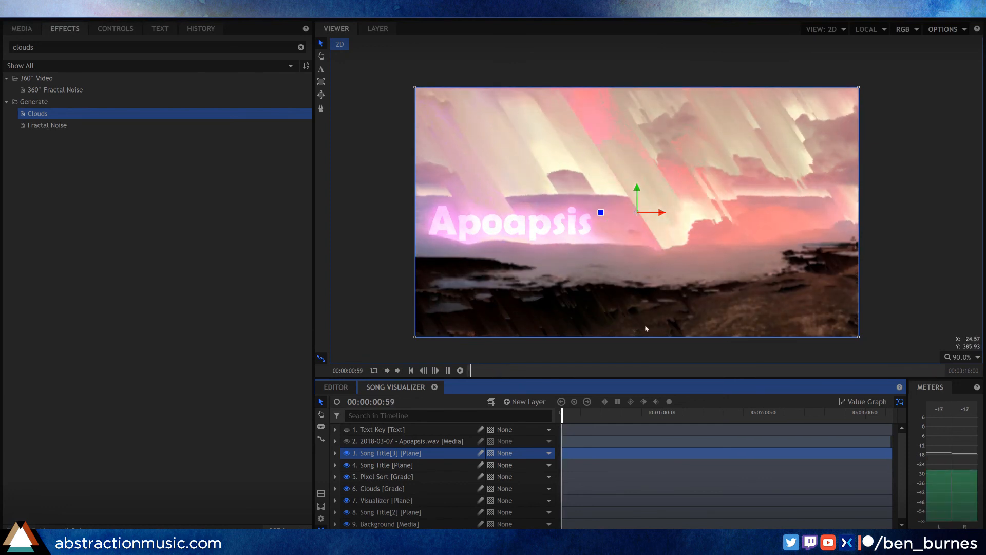
{"action": "left_click", "coordinate": [575, 414]}
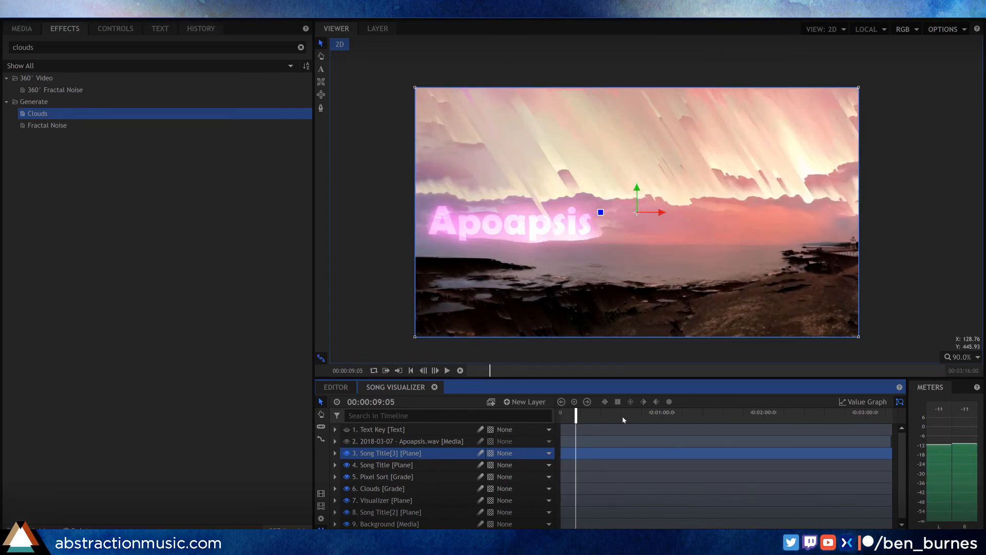